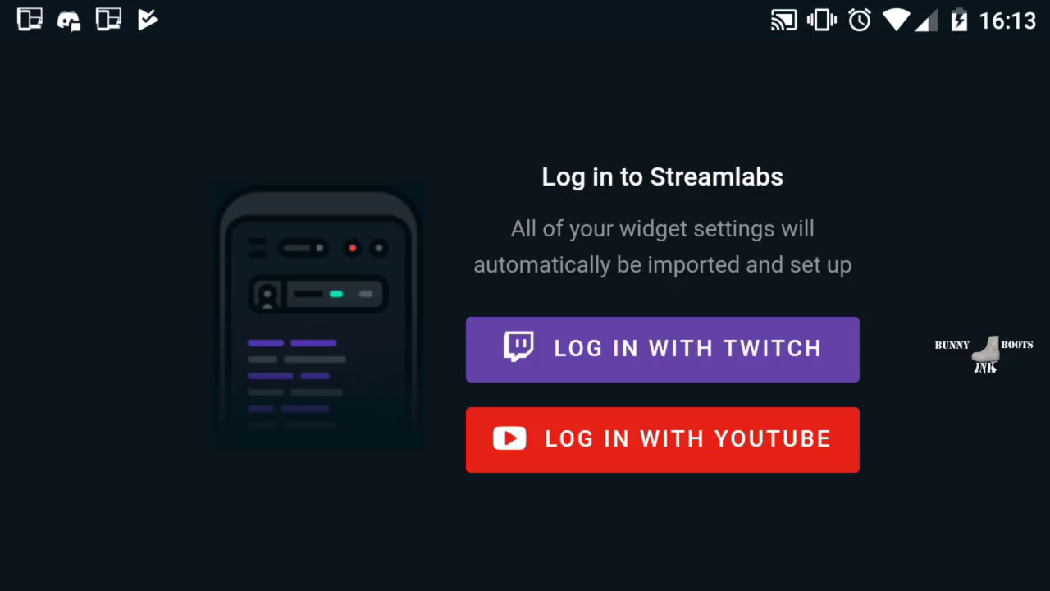
# - Log in to Streamlabs with YouTube using the Bunny Boots Ink brand account and allow the requested access
pyautogui.click(658, 428)
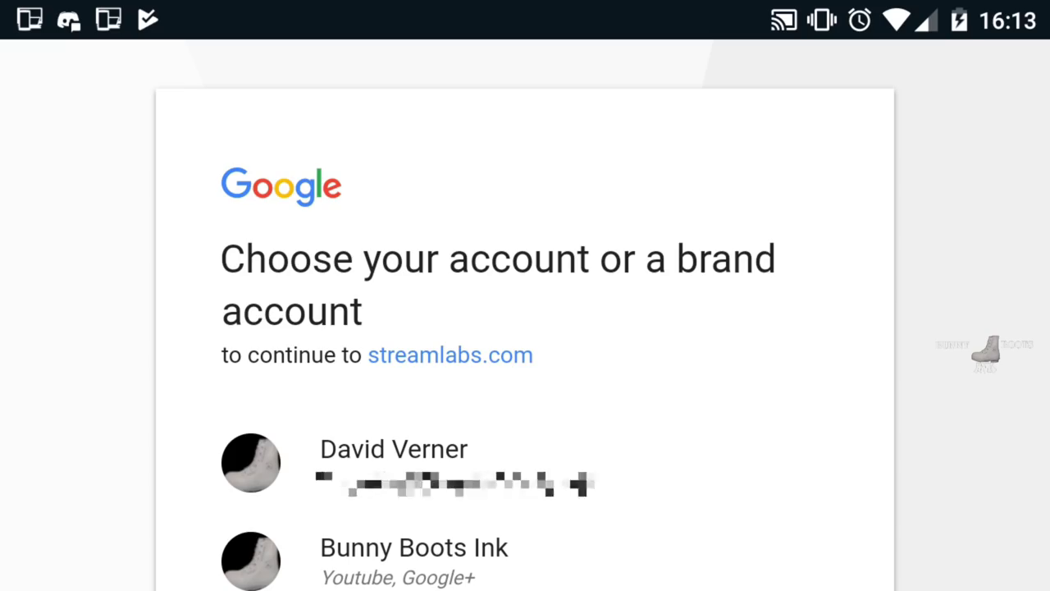
pyautogui.click(469, 572)
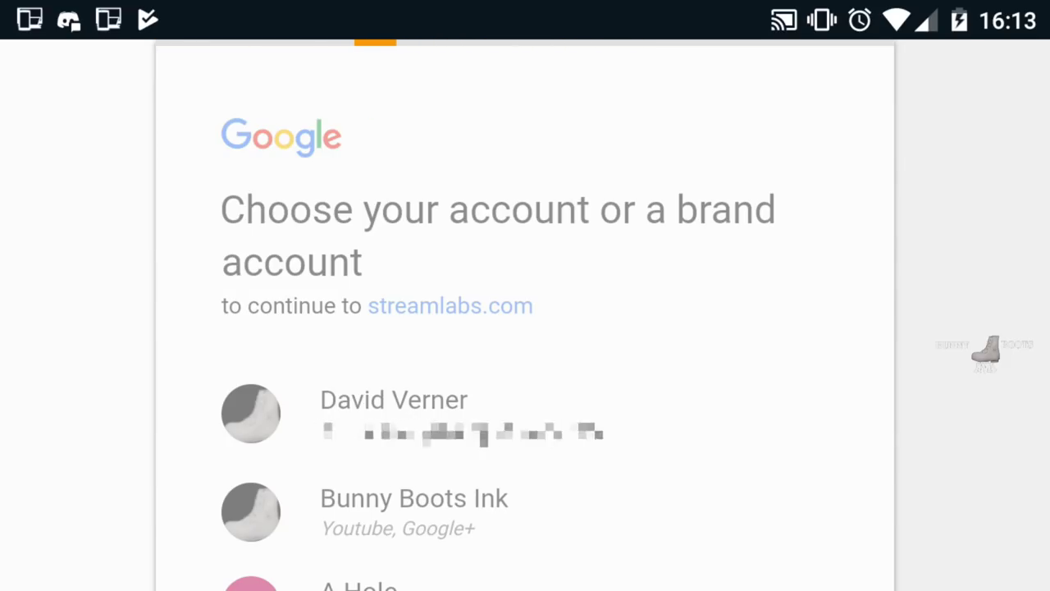
pyautogui.moveTo(851, 381); pyautogui.dragTo(849, 123)
pyautogui.click(790, 454)
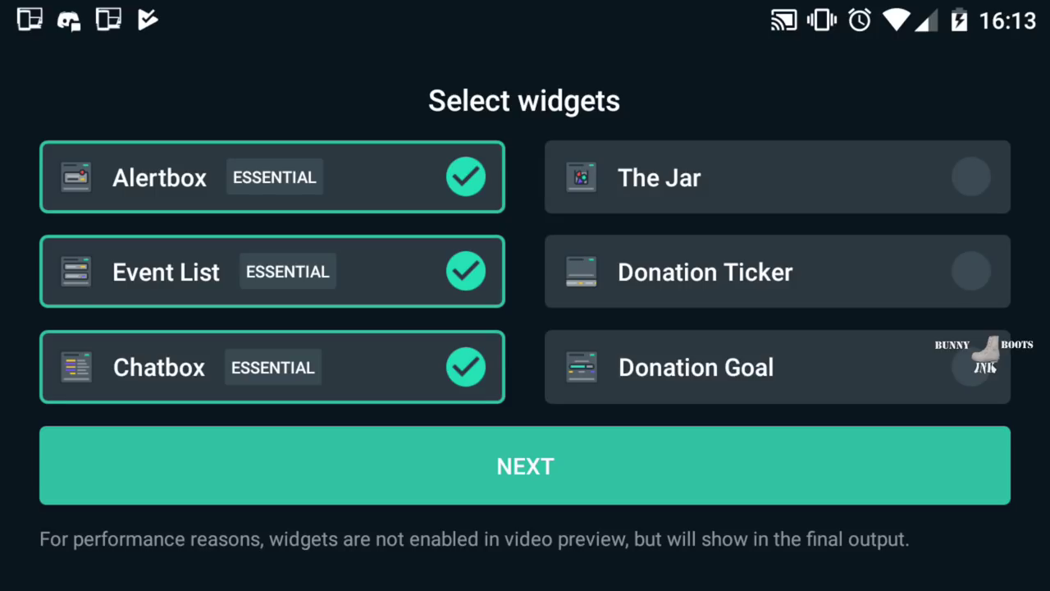
# - Deselect the Alertbox, Event List and Chatbox widgets and continue the setup without any widgets
pyautogui.click(312, 163)
pyautogui.click(289, 277)
pyautogui.click(291, 365)
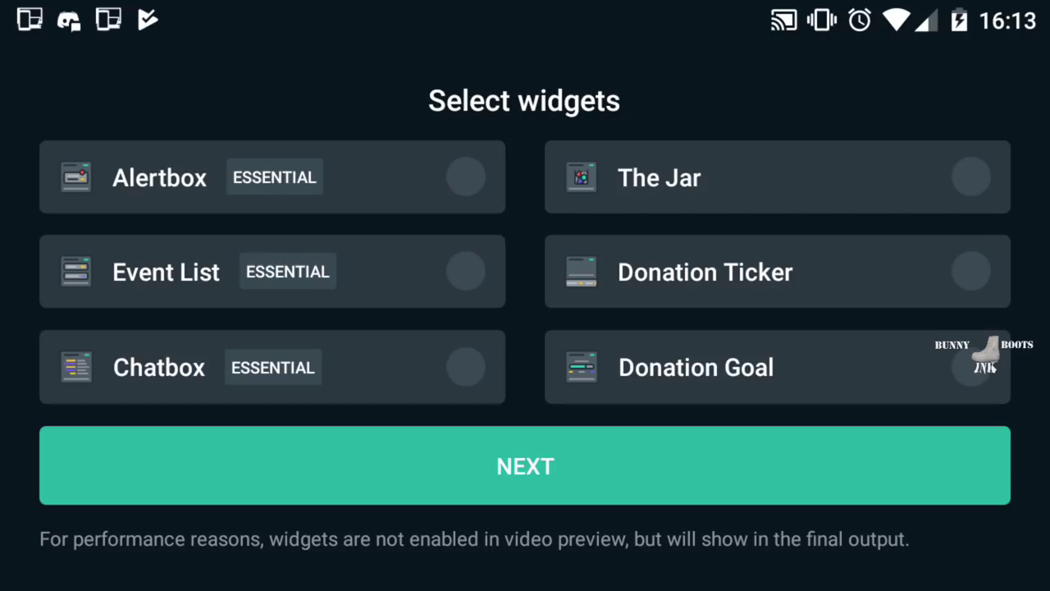
pyautogui.click(445, 486)
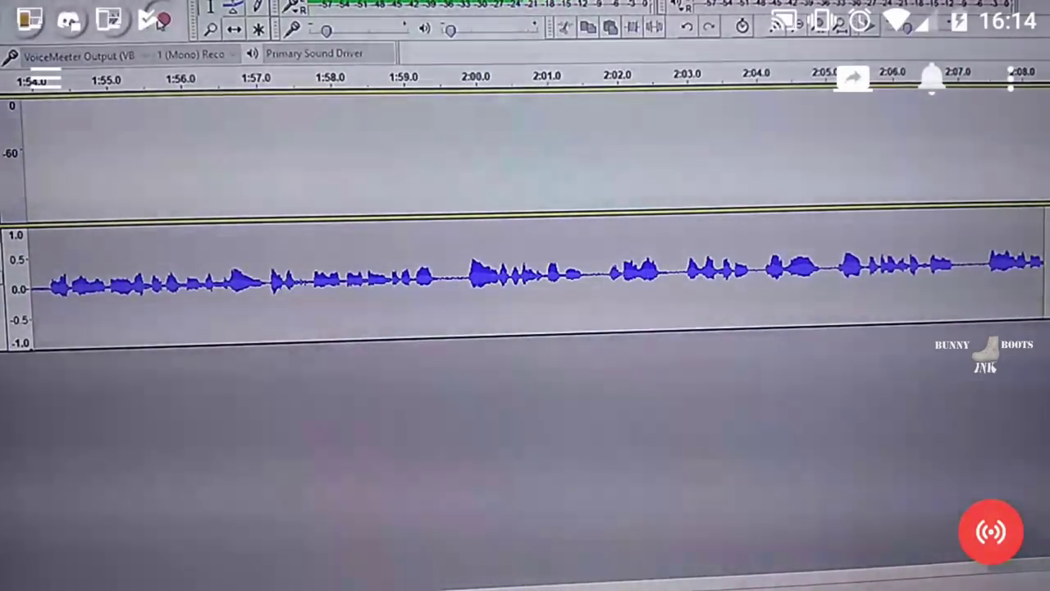
# - Look through the app's Stream, Editor and Alert Profiles sections
pyautogui.click(45, 79)
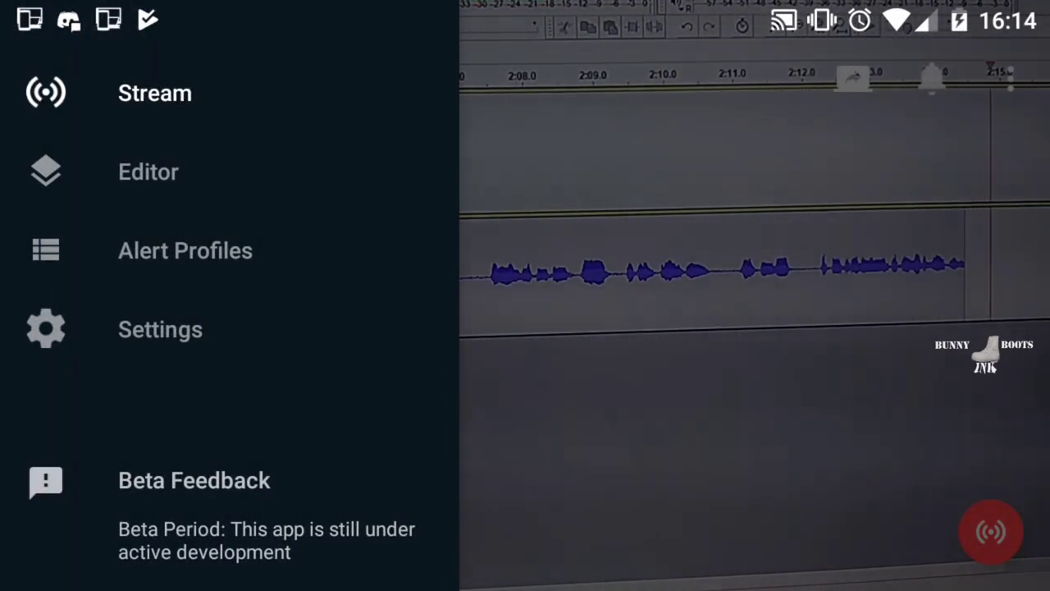
pyautogui.click(253, 110)
pyautogui.click(46, 78)
pyautogui.click(180, 189)
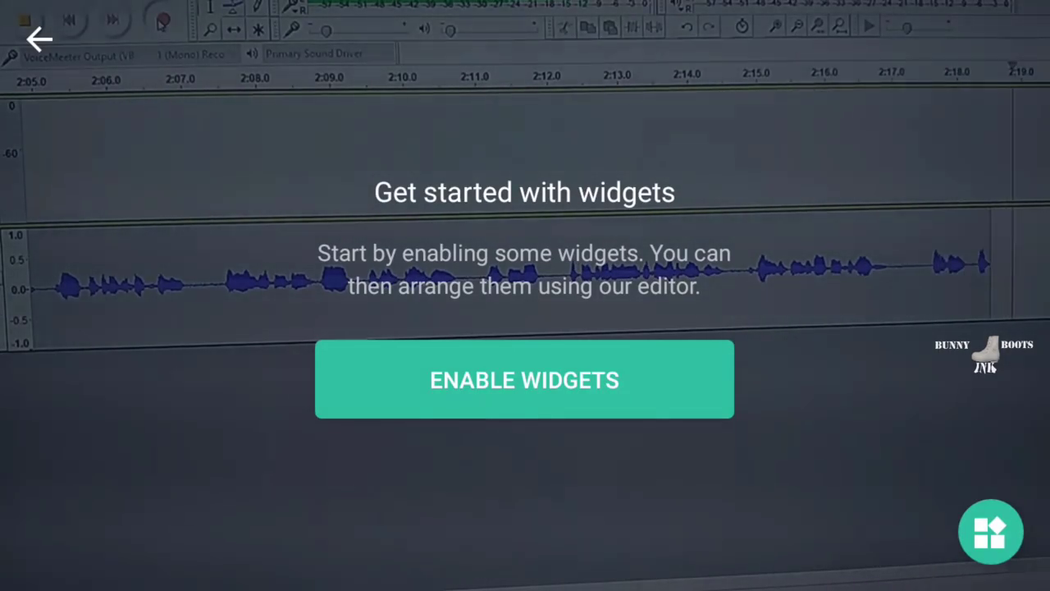
pyautogui.click(38, 77)
pyautogui.click(46, 78)
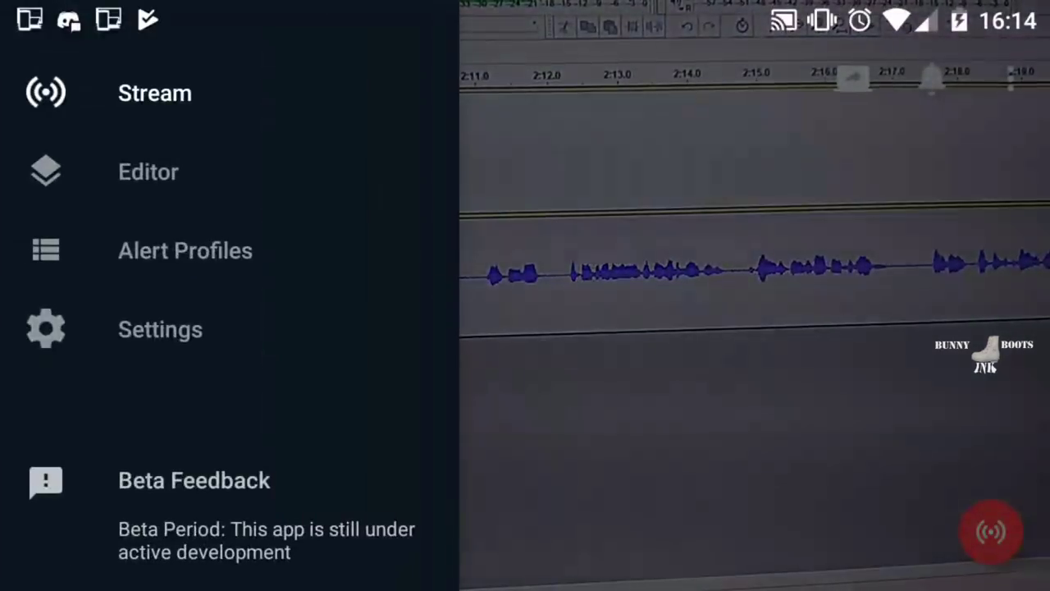
pyautogui.click(246, 253)
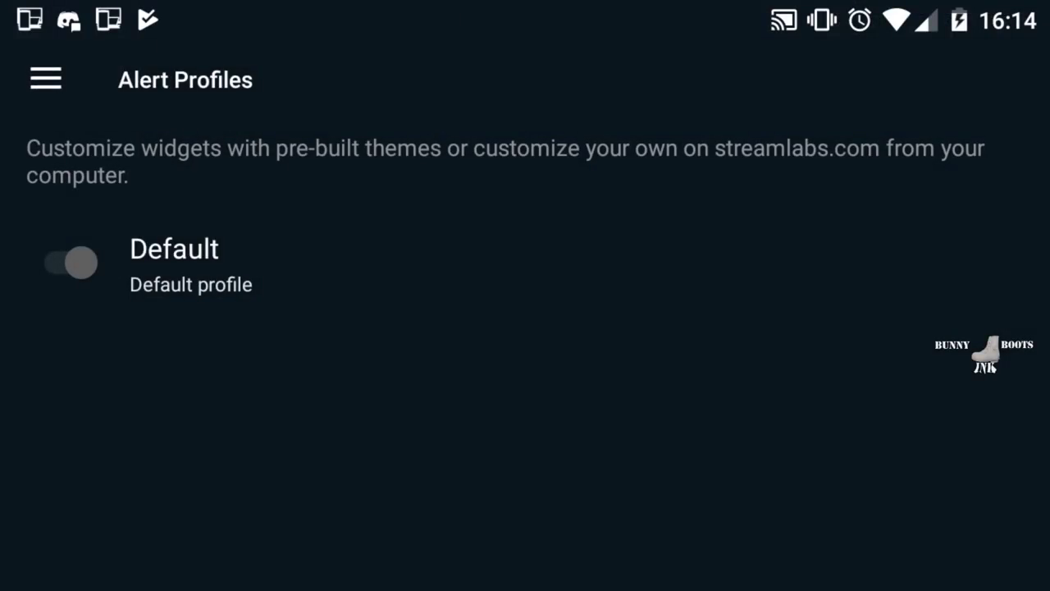
# - In the settings, check the Custom RTMP server fields, then select YouTube as the streaming platform and confirm
pyautogui.click(46, 78)
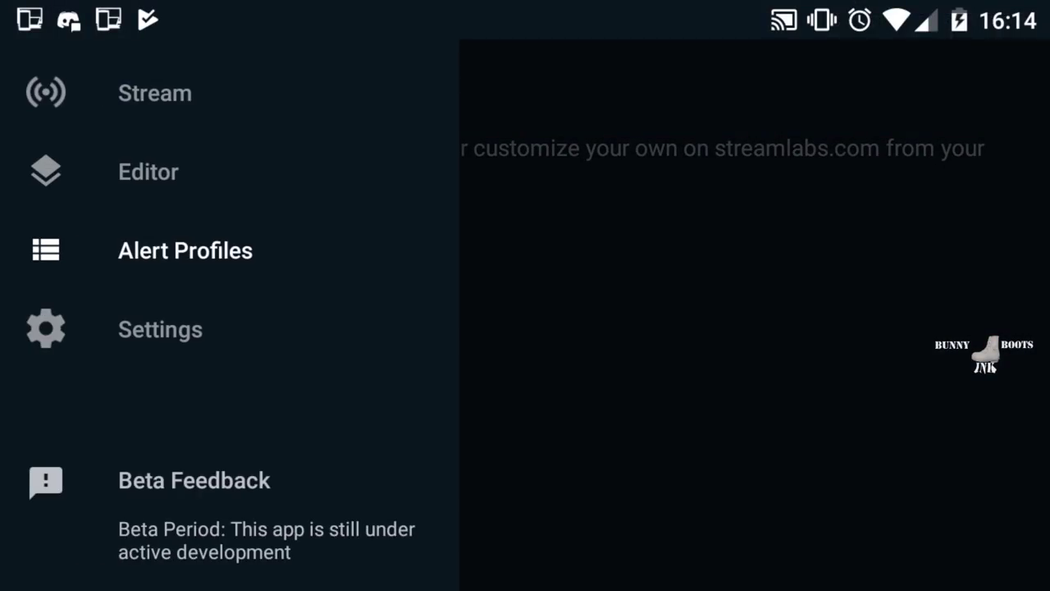
pyautogui.click(230, 337)
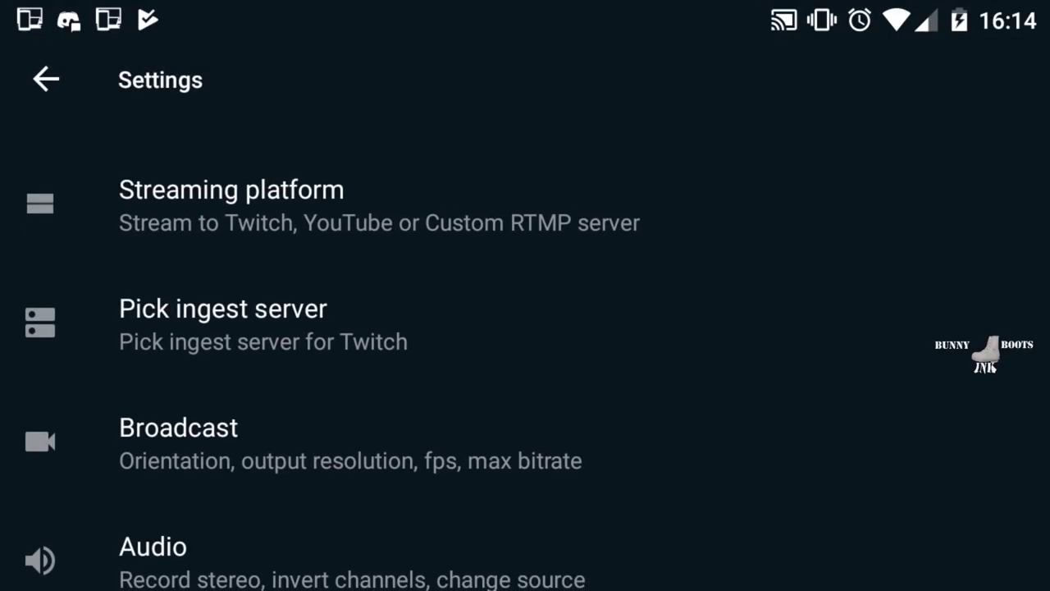
pyautogui.click(336, 222)
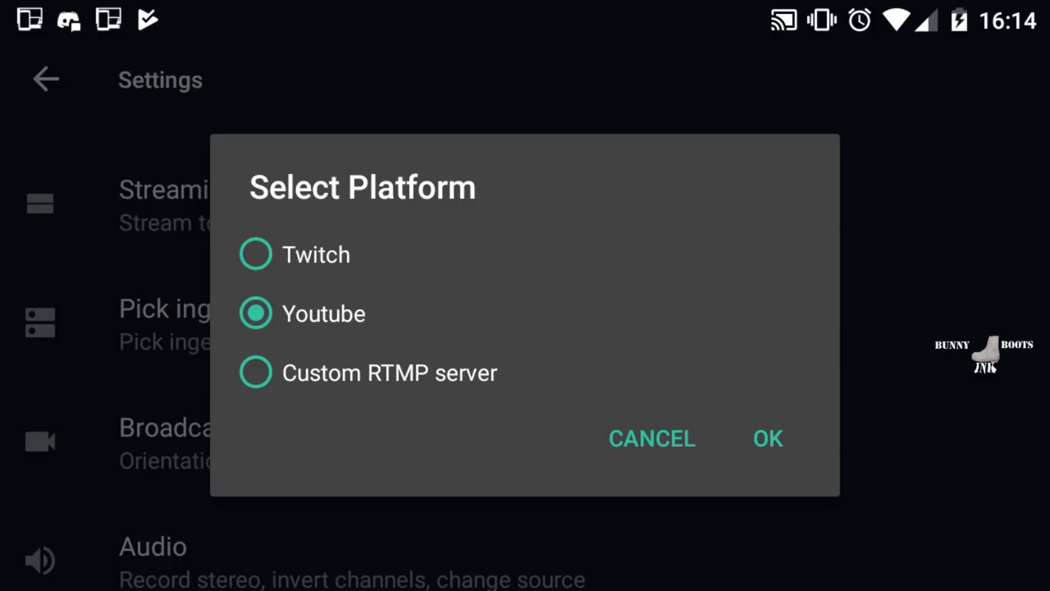
pyautogui.click(410, 379)
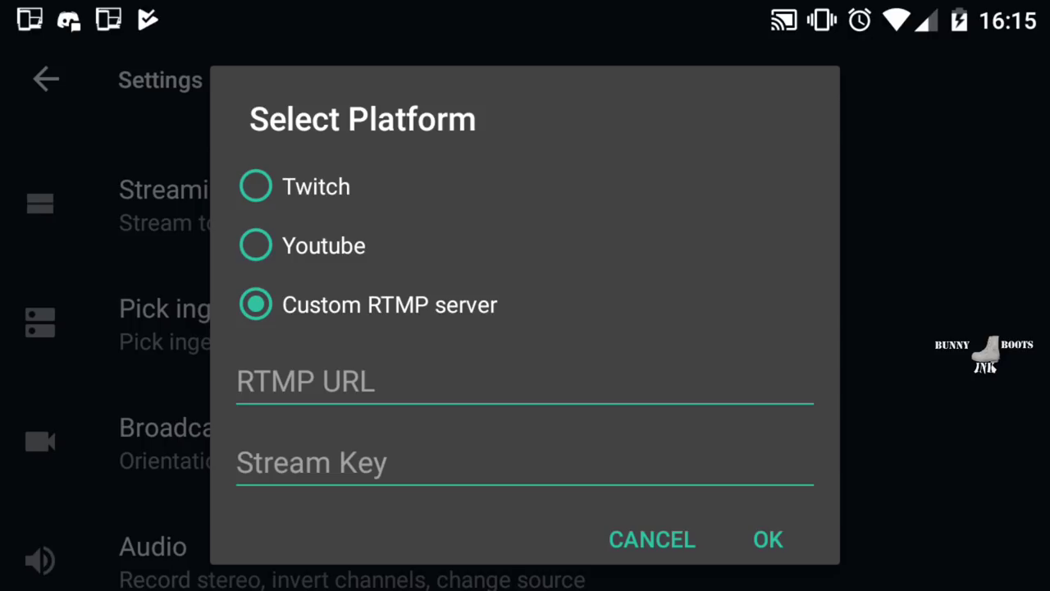
pyautogui.click(352, 245)
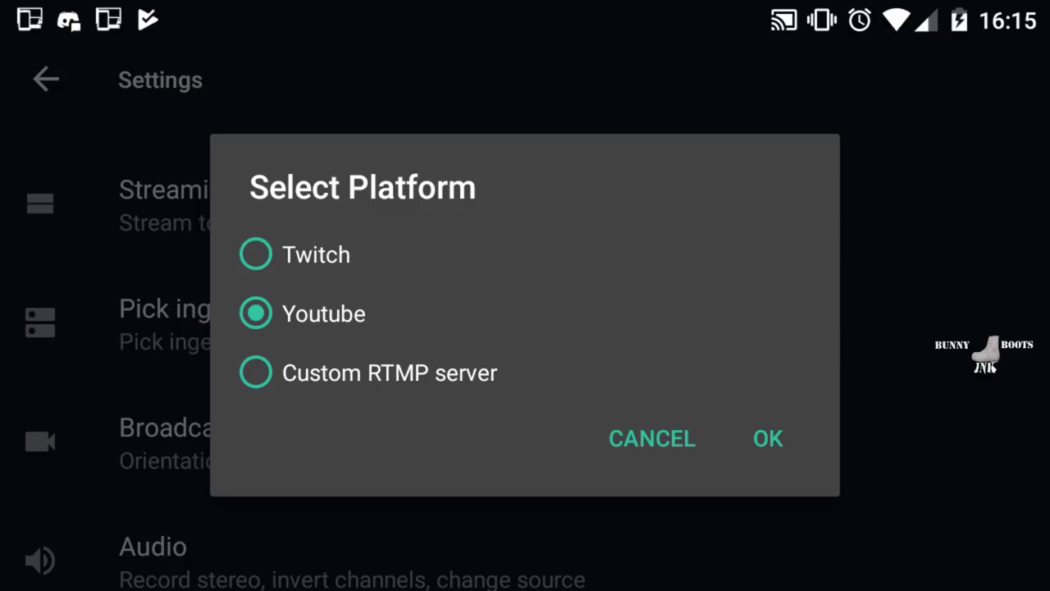
pyautogui.click(768, 439)
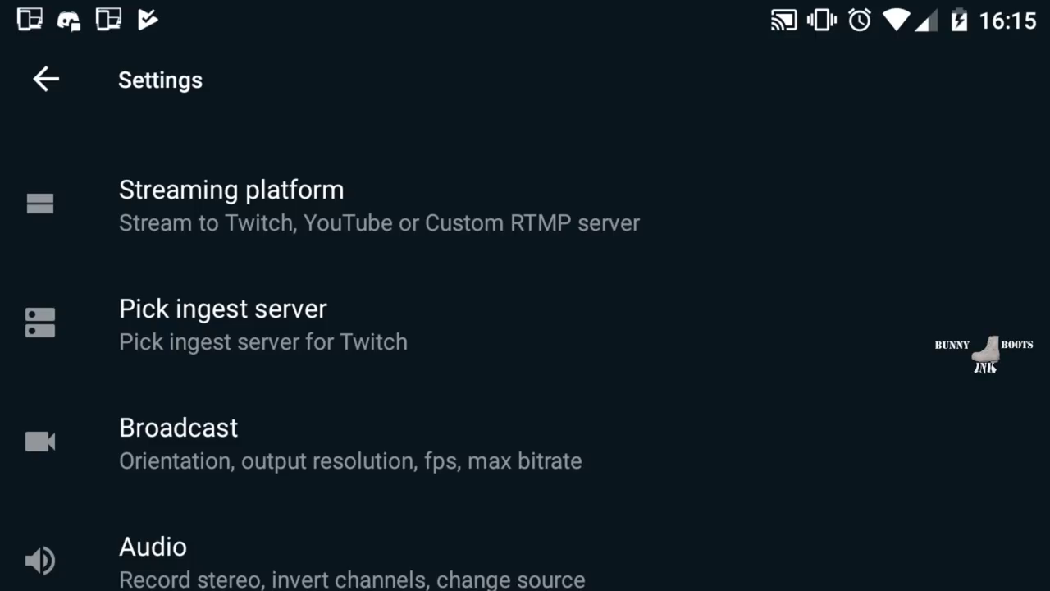
# - Open the Broadcast settings and set the expected framerate to 30 fps
pyautogui.moveTo(534, 556); pyautogui.dragTo(626, 392)
pyautogui.click(492, 300)
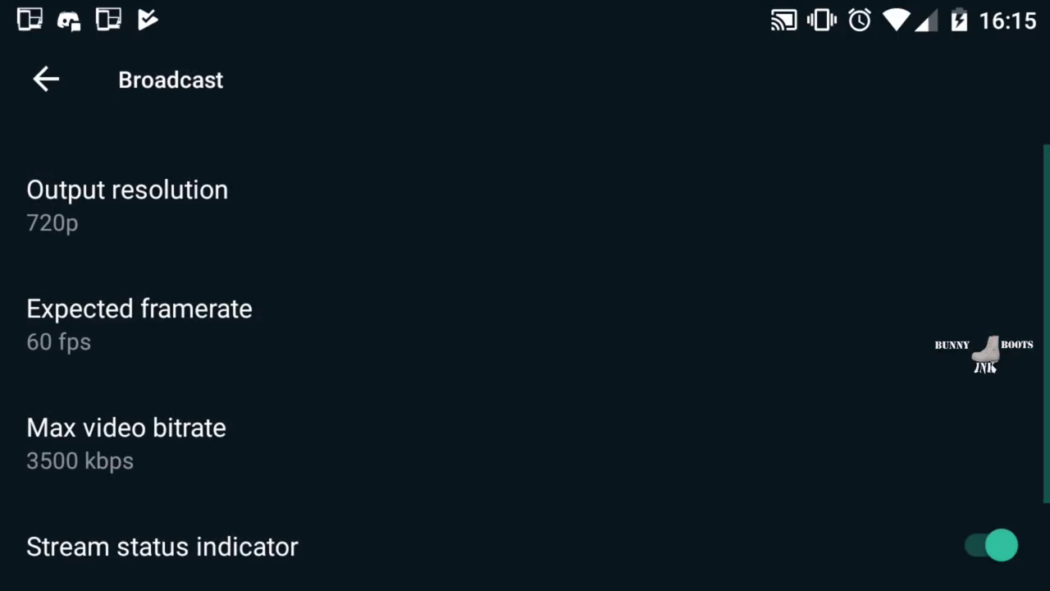
pyautogui.click(329, 322)
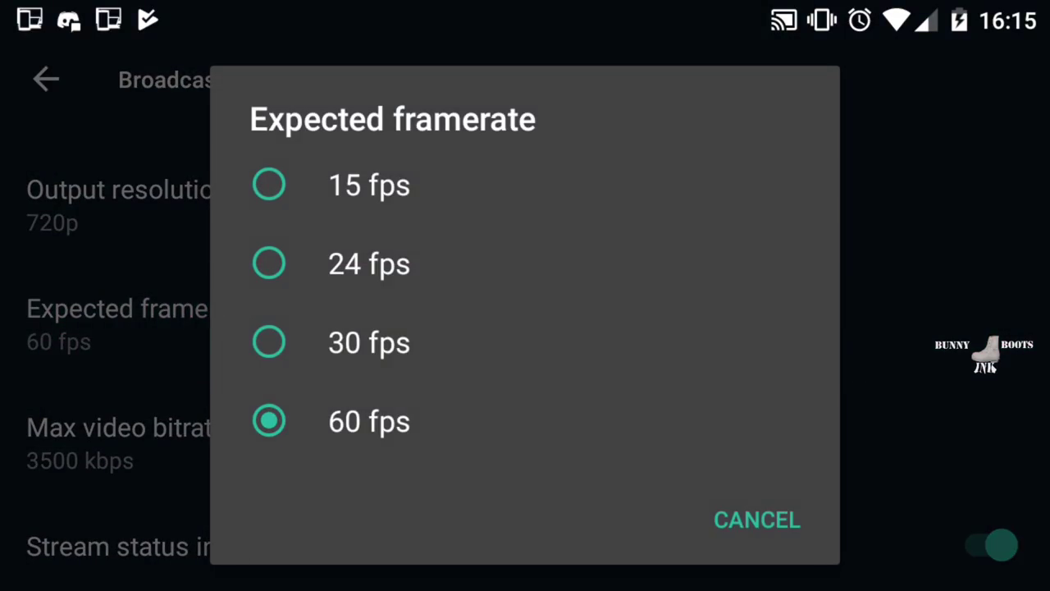
pyautogui.click(369, 342)
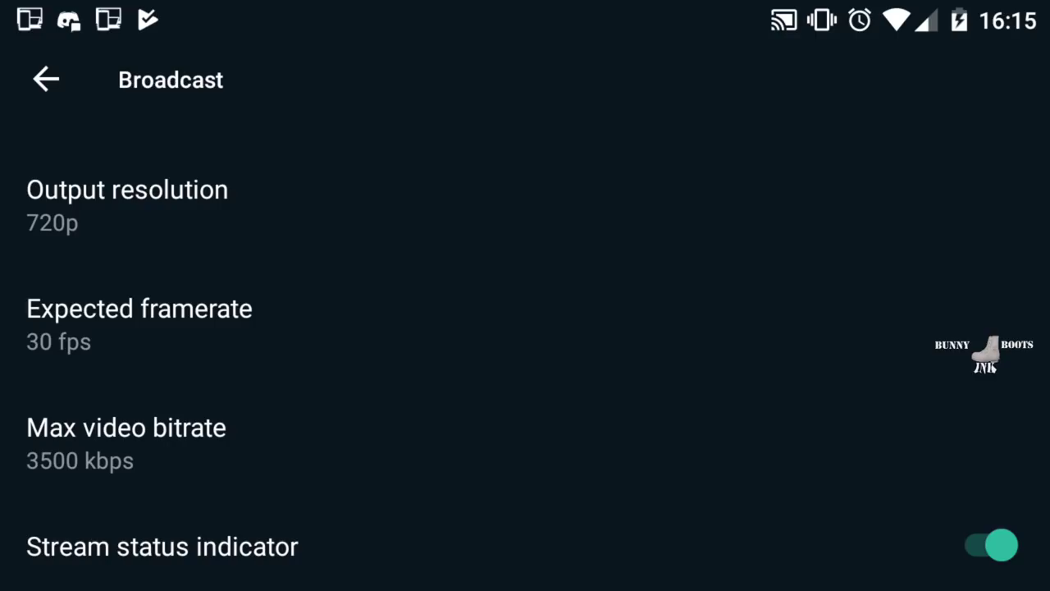
# - Set the output resolution to 480p and the expected framerate to 24 fps
pyautogui.click(287, 211)
pyautogui.click(392, 281)
pyautogui.click(252, 375)
pyautogui.click(424, 266)
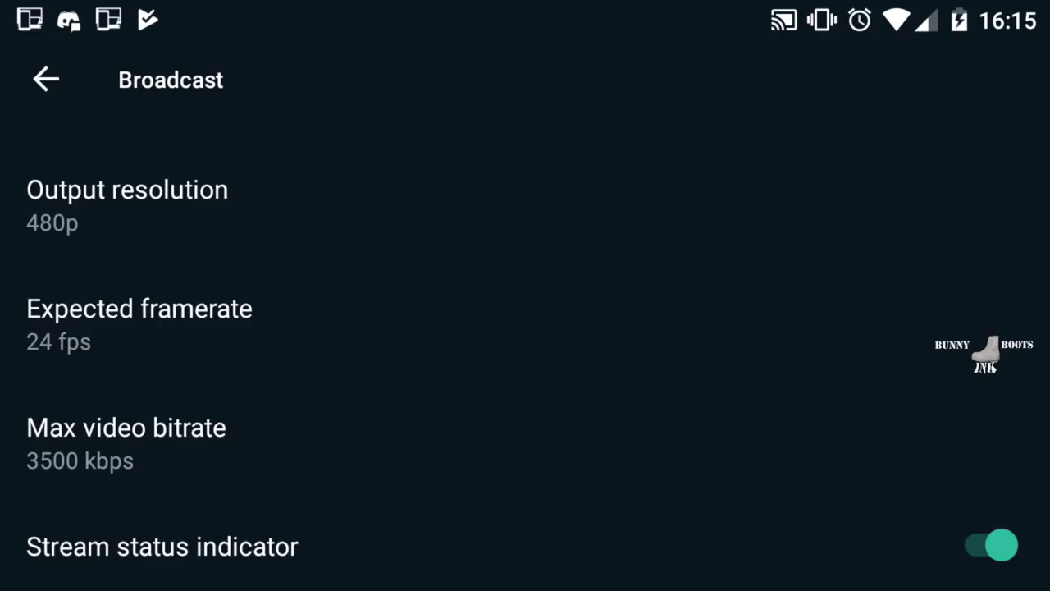
# - Set the max video bitrate to 1000 kbps
pyautogui.click(265, 460)
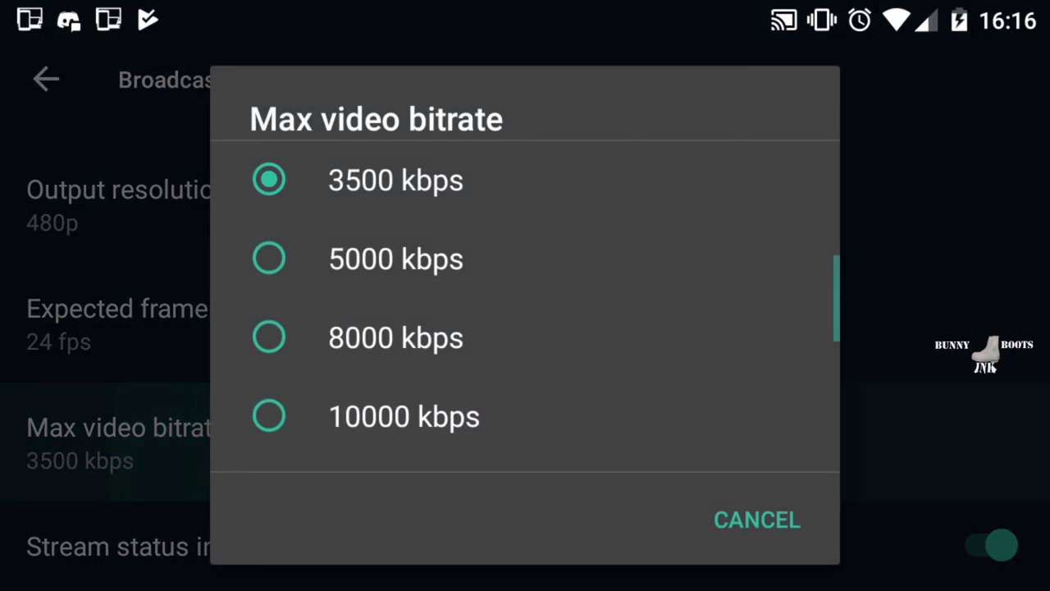
pyautogui.moveTo(473, 421); pyautogui.dragTo(480, 542)
pyautogui.moveTo(455, 265); pyautogui.dragTo(447, 387)
pyautogui.click(428, 257)
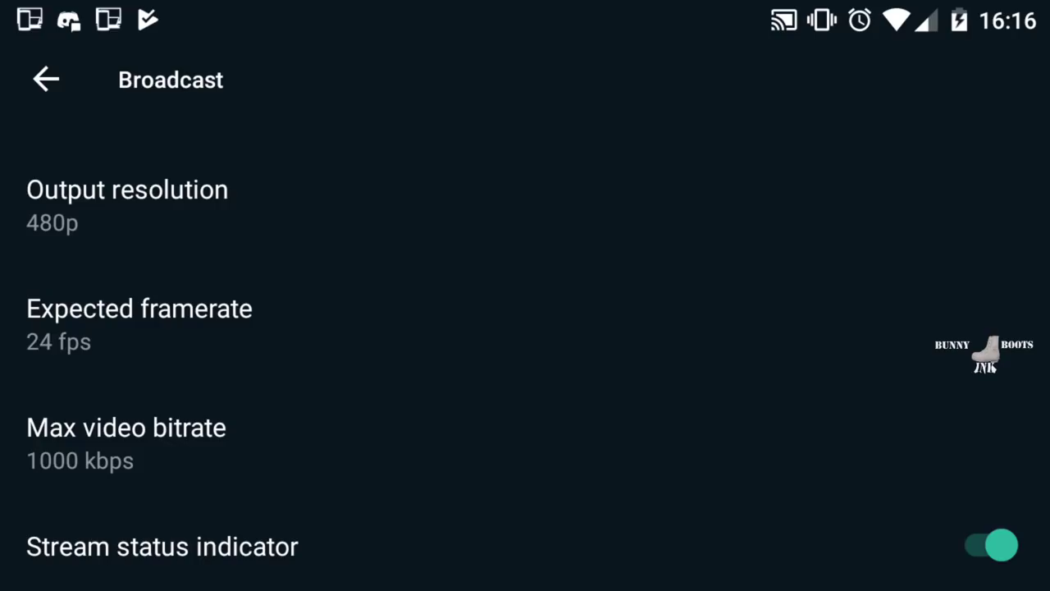
# - Set the output resolution to 240p and the expected framerate to 15 fps
pyautogui.click(323, 225)
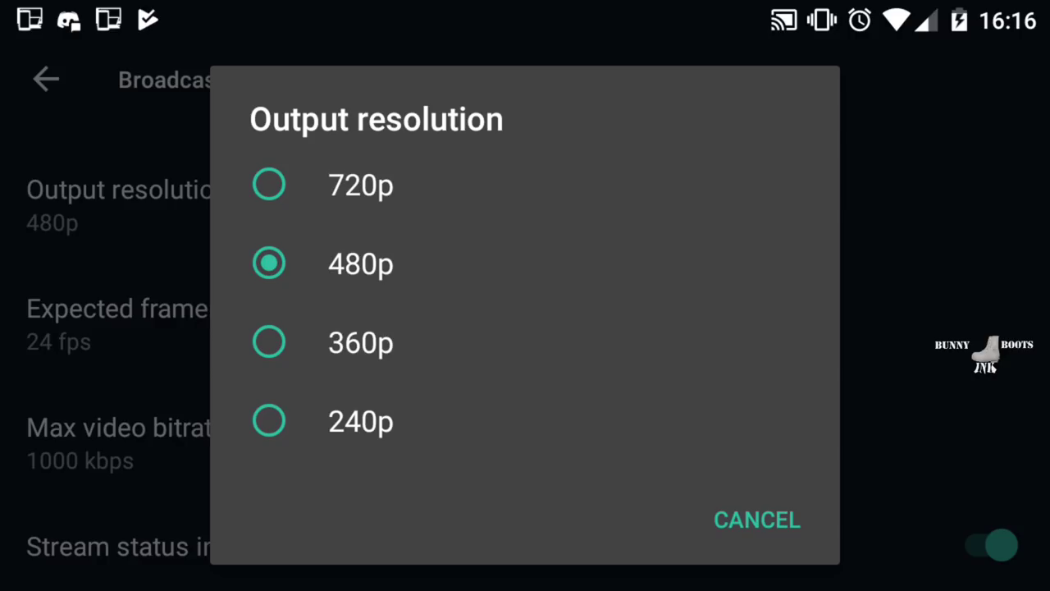
pyautogui.click(426, 395)
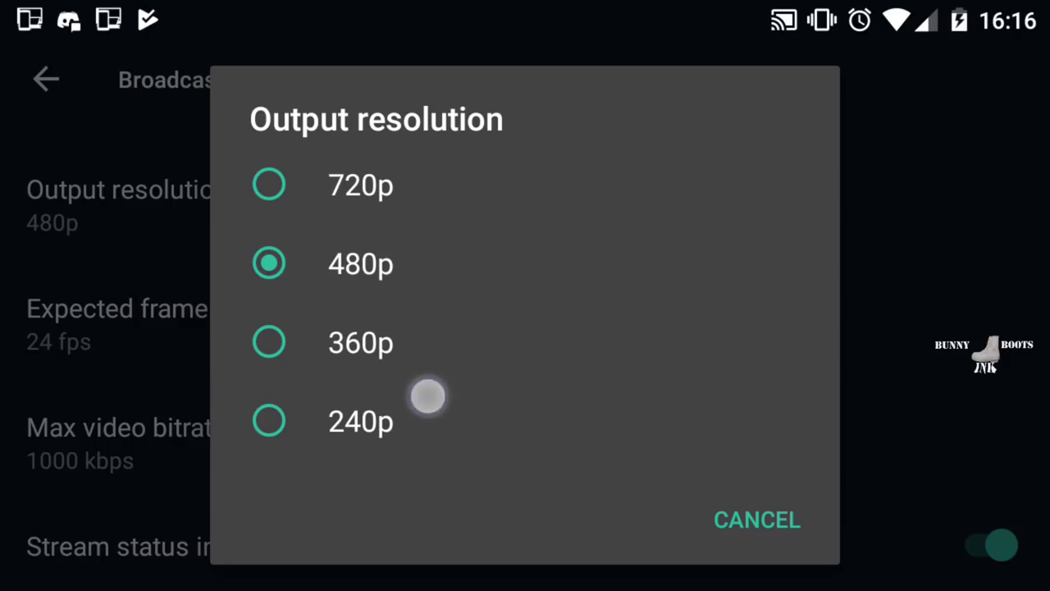
pyautogui.click(315, 336)
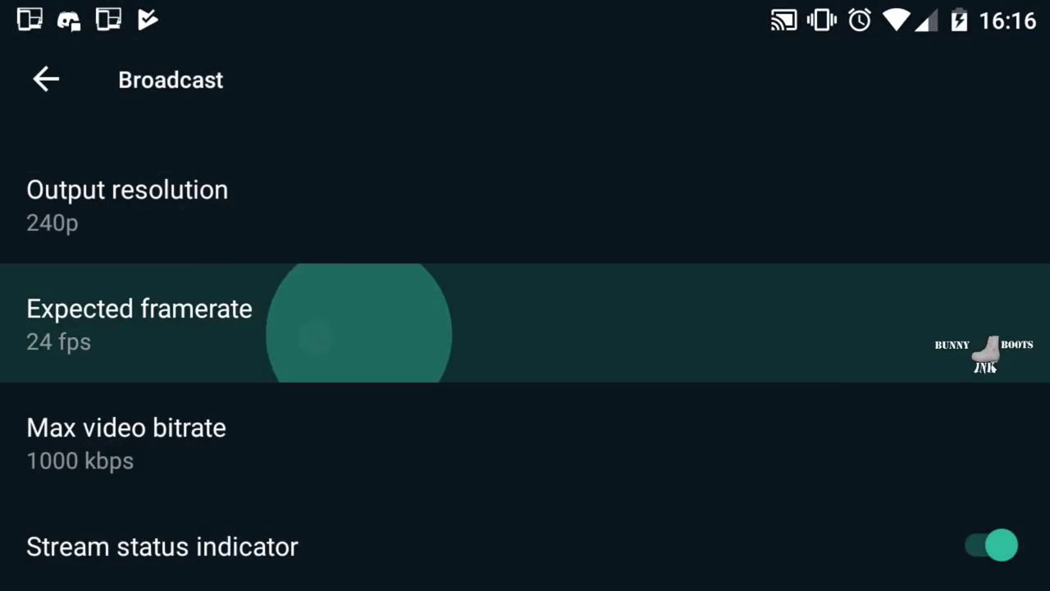
pyautogui.click(421, 183)
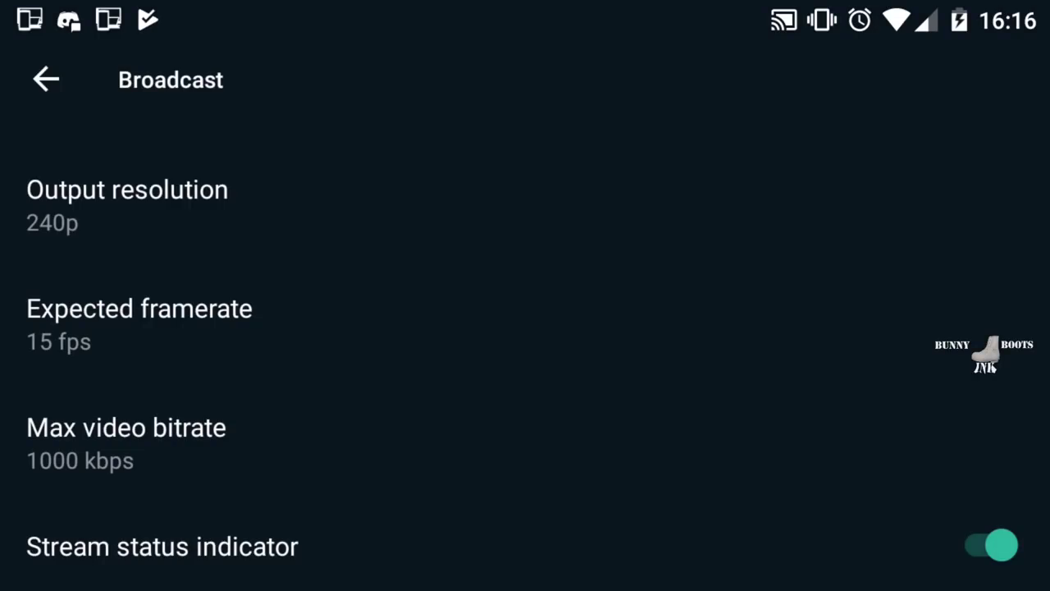
# - Set the max video bitrate to 429 kbps
pyautogui.click(367, 448)
pyautogui.moveTo(465, 231); pyautogui.dragTo(469, 520)
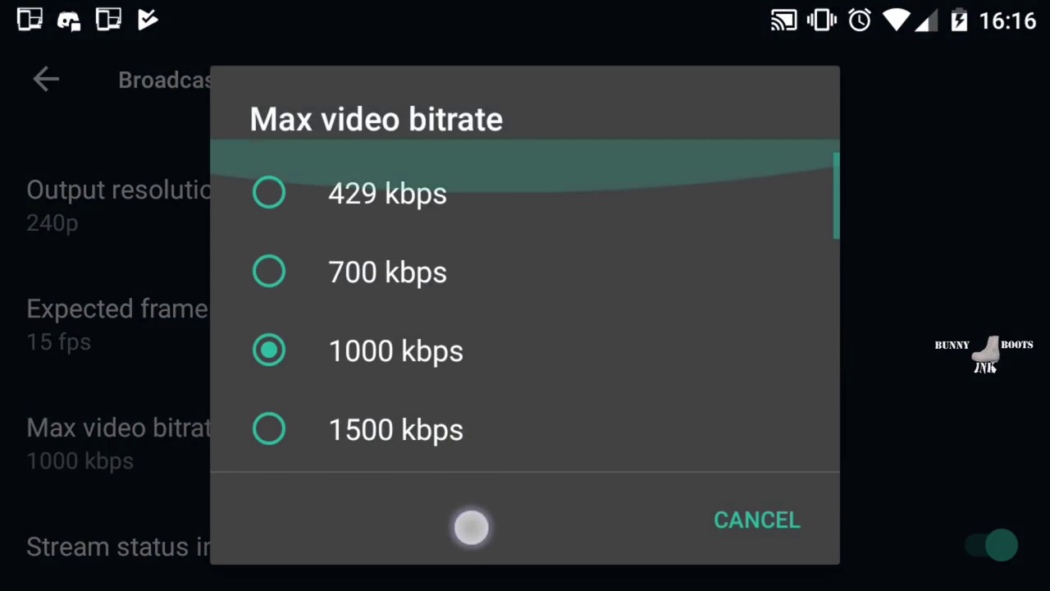
pyautogui.click(528, 185)
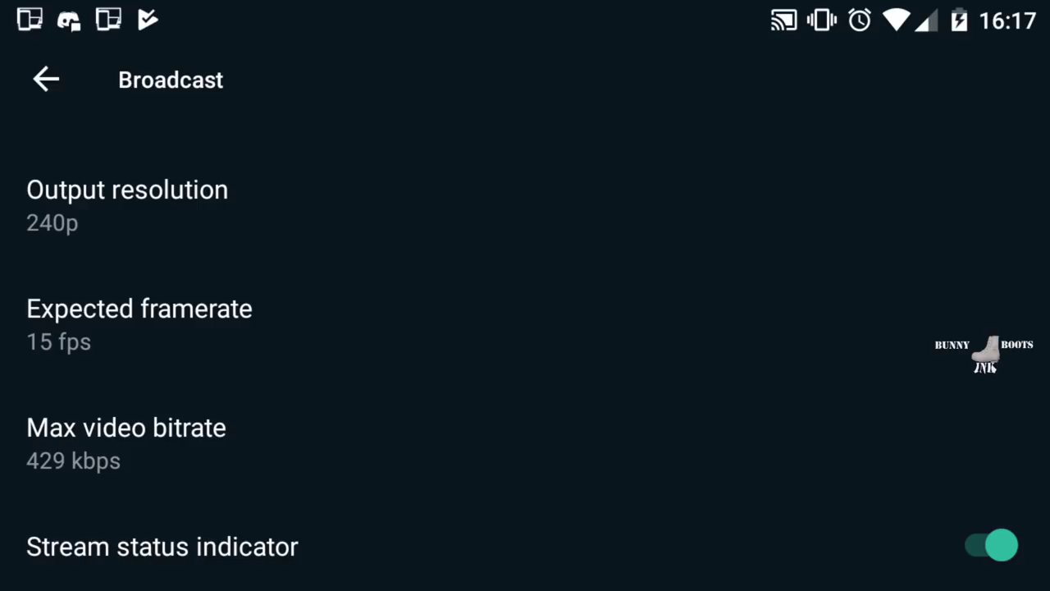
# - Set the broadcast output resolution to 720p, the expected framerate to 60 fps and the max video bitrate to 3500 kbps
pyautogui.click(380, 232)
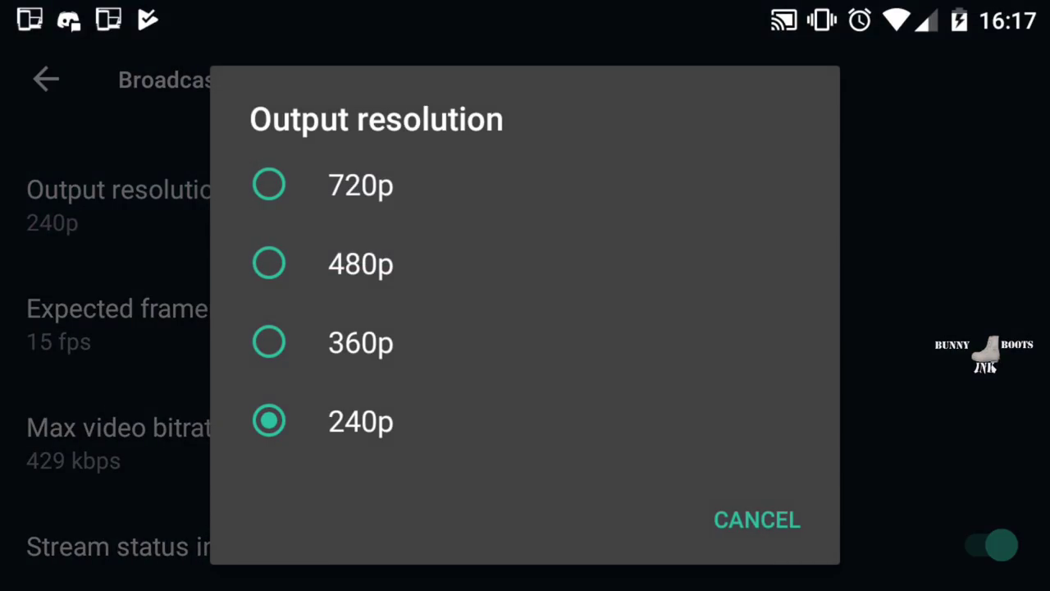
pyautogui.click(361, 186)
pyautogui.click(336, 337)
pyautogui.click(387, 425)
pyautogui.click(446, 448)
pyautogui.moveTo(553, 363); pyautogui.dragTo(624, 206)
pyautogui.moveTo(556, 337); pyautogui.dragTo(591, 275)
pyautogui.click(459, 363)
# - Review the remaining broadcast options below the max video bitrate and return to the main settings list
pyautogui.moveTo(522, 388); pyautogui.dragTo(567, 248)
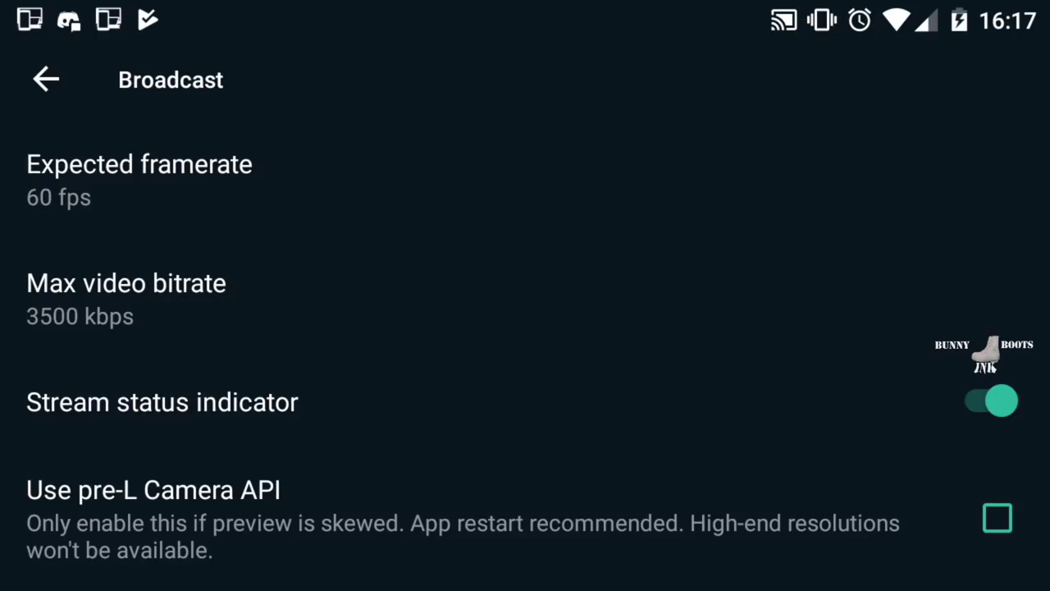
pyautogui.moveTo(493, 378); pyautogui.dragTo(603, 189)
pyautogui.click(968, 414)
pyautogui.click(976, 437)
pyautogui.click(46, 78)
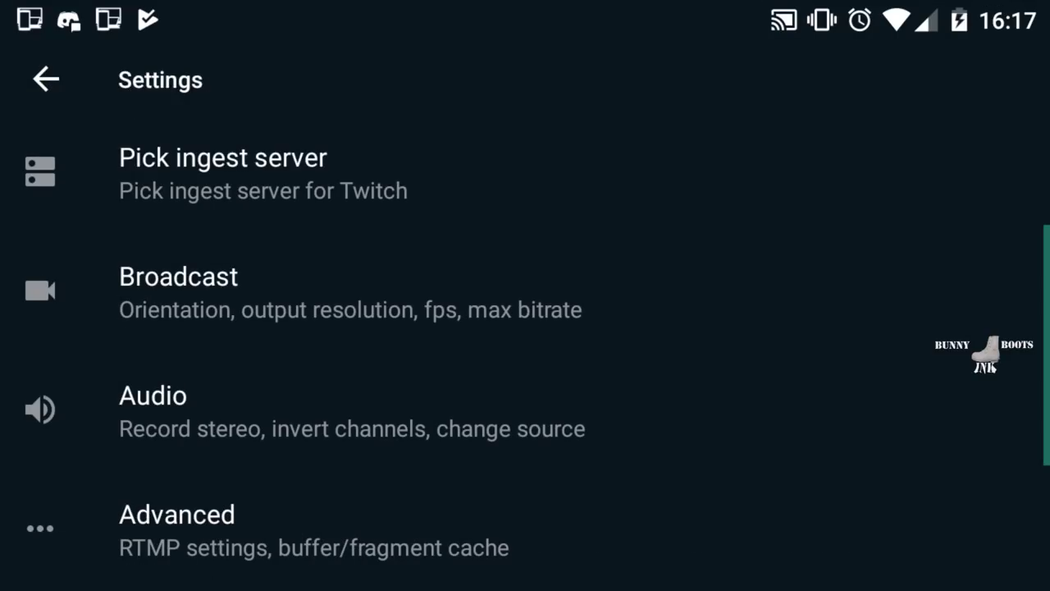
# - Open the Audio settings and review the stereo, audio source and sample rate options without changing the audio source
pyautogui.click(446, 430)
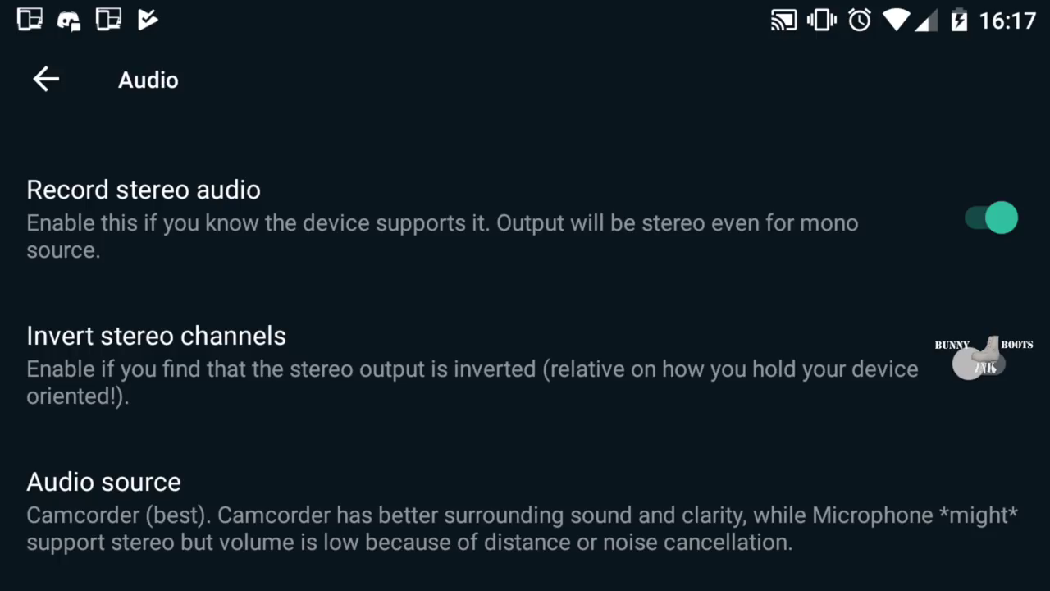
pyautogui.moveTo(623, 386); pyautogui.dragTo(695, 253)
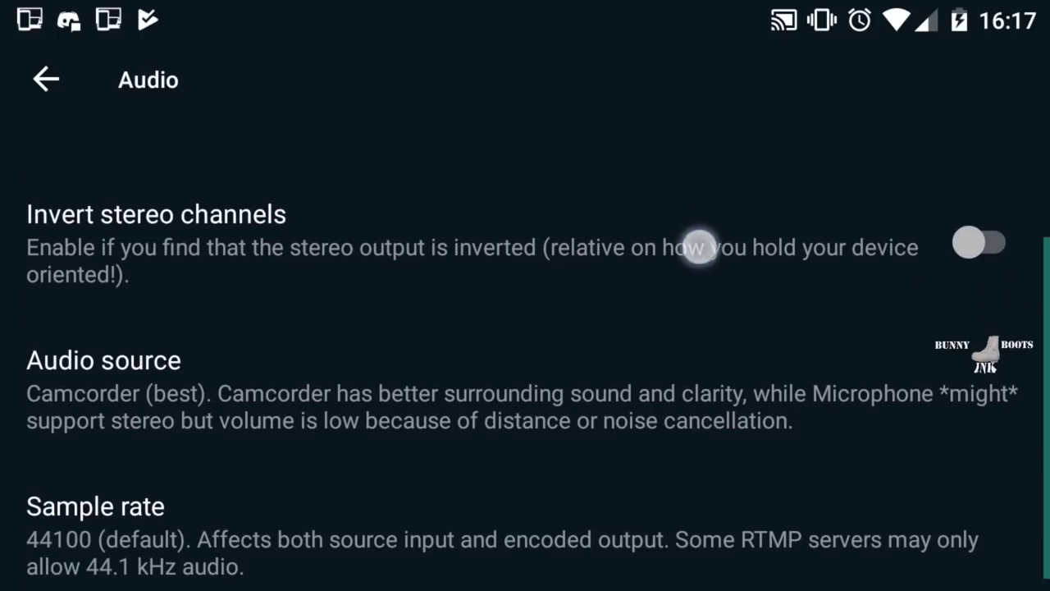
pyautogui.click(328, 365)
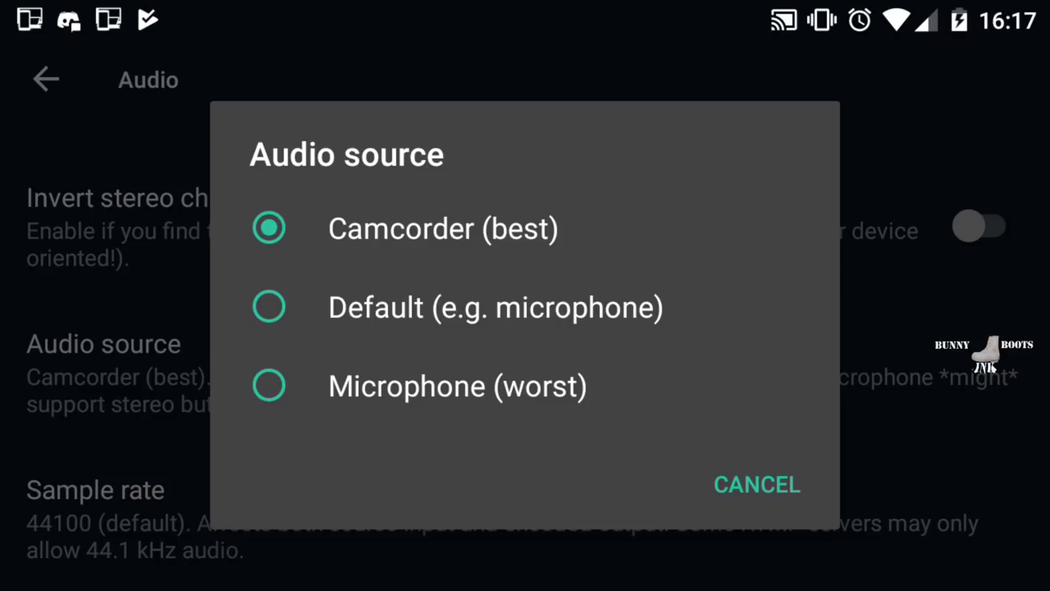
pyautogui.click(777, 482)
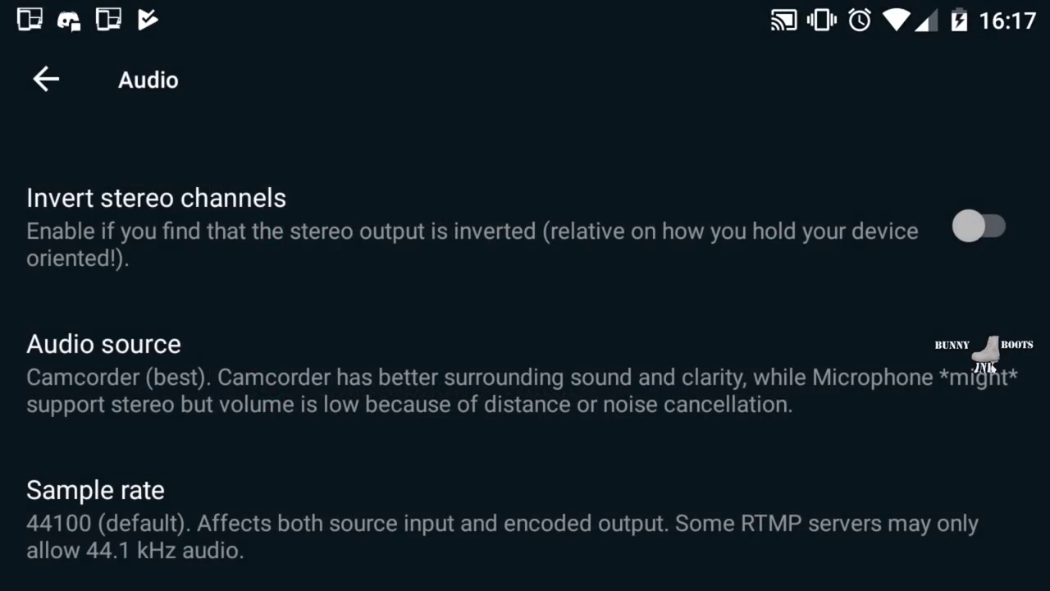
pyautogui.moveTo(629, 249); pyautogui.dragTo(599, 457)
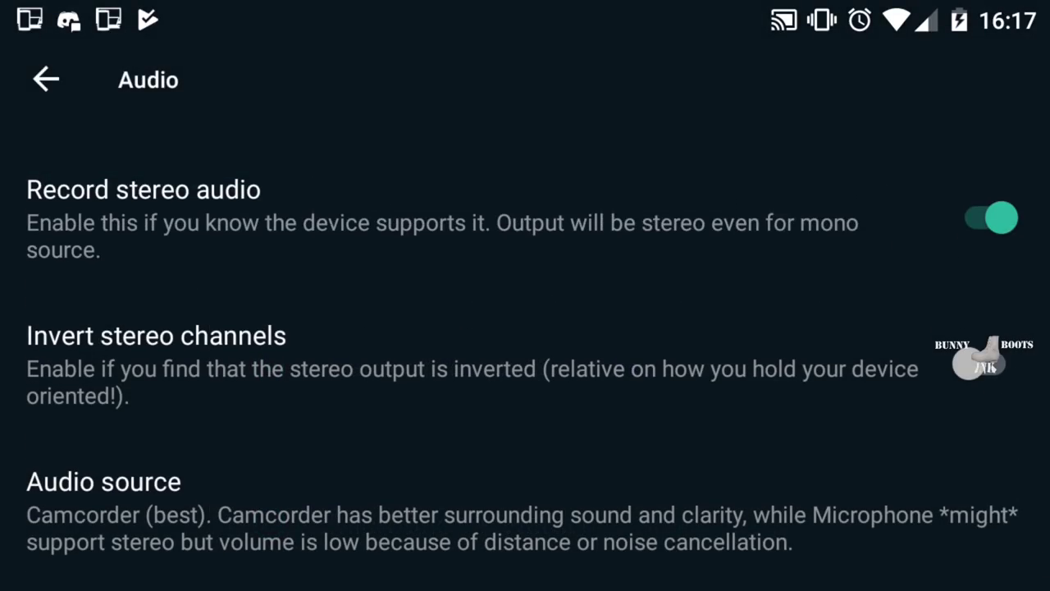
# - Leave the Audio settings, look over the remaining settings categories, and return from settings to the live camera screen
pyautogui.click(46, 79)
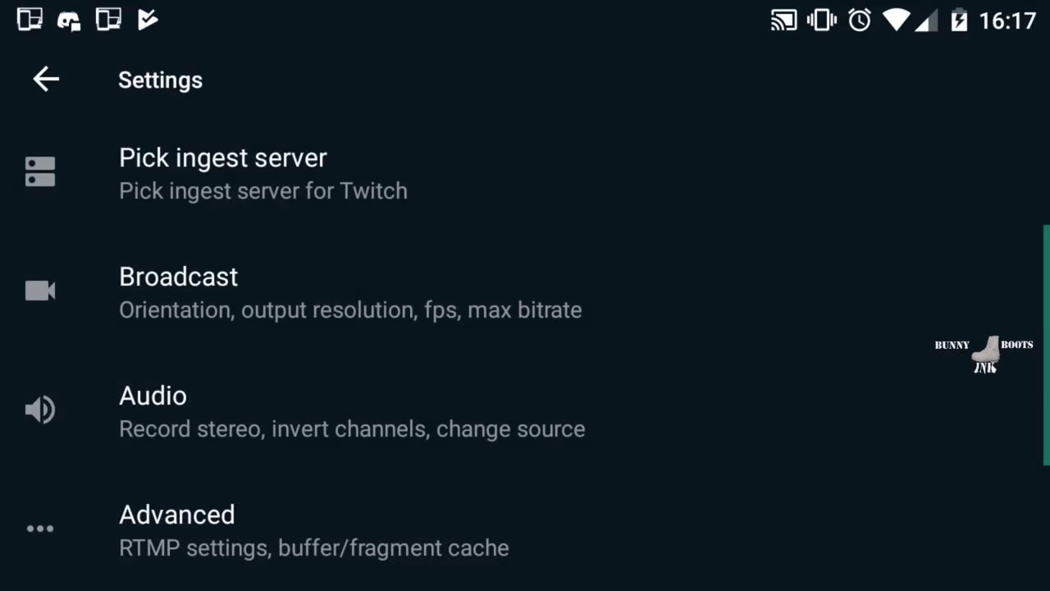
pyautogui.moveTo(526, 499); pyautogui.dragTo(648, 204)
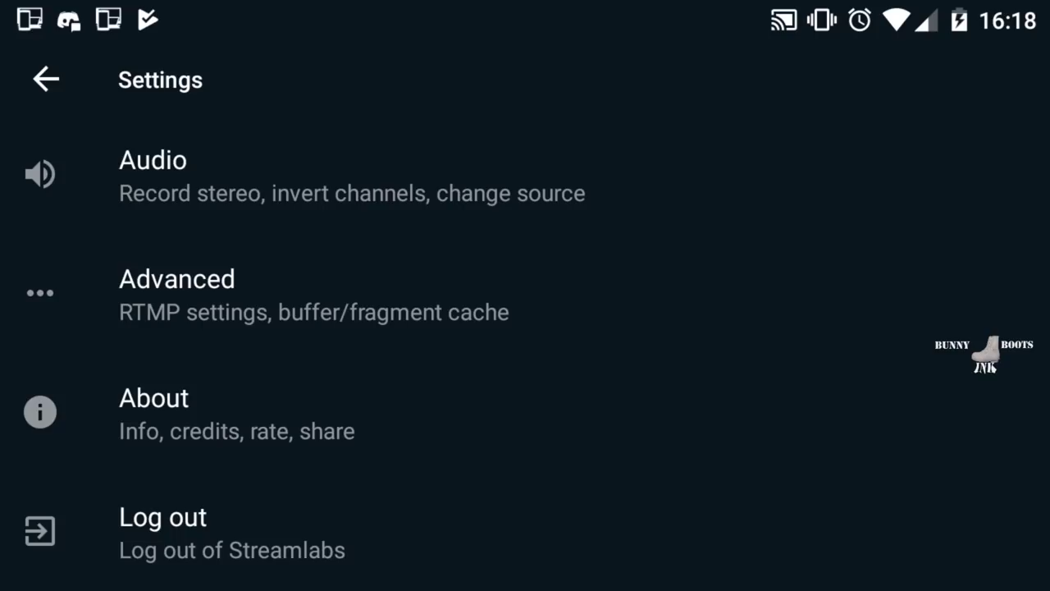
pyautogui.moveTo(328, 181); pyautogui.dragTo(312, 504)
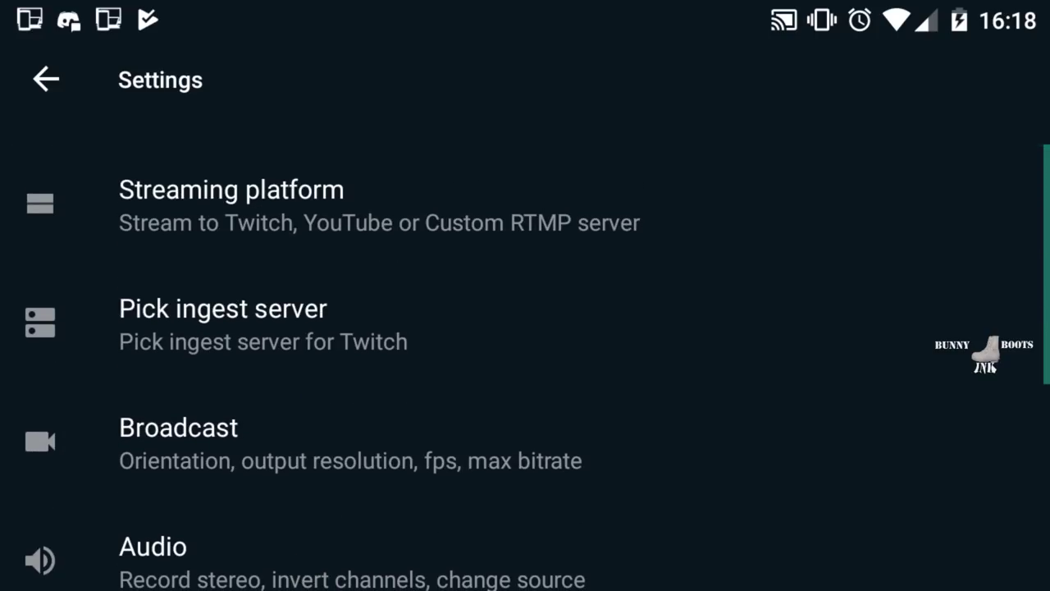
pyautogui.click(46, 79)
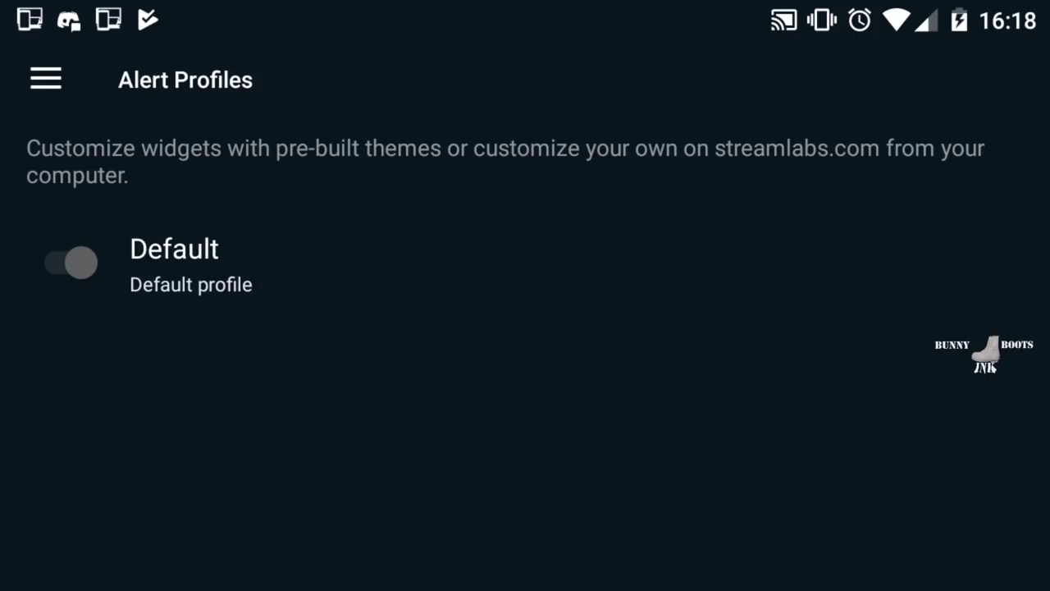
pyautogui.click(46, 79)
pyautogui.click(176, 91)
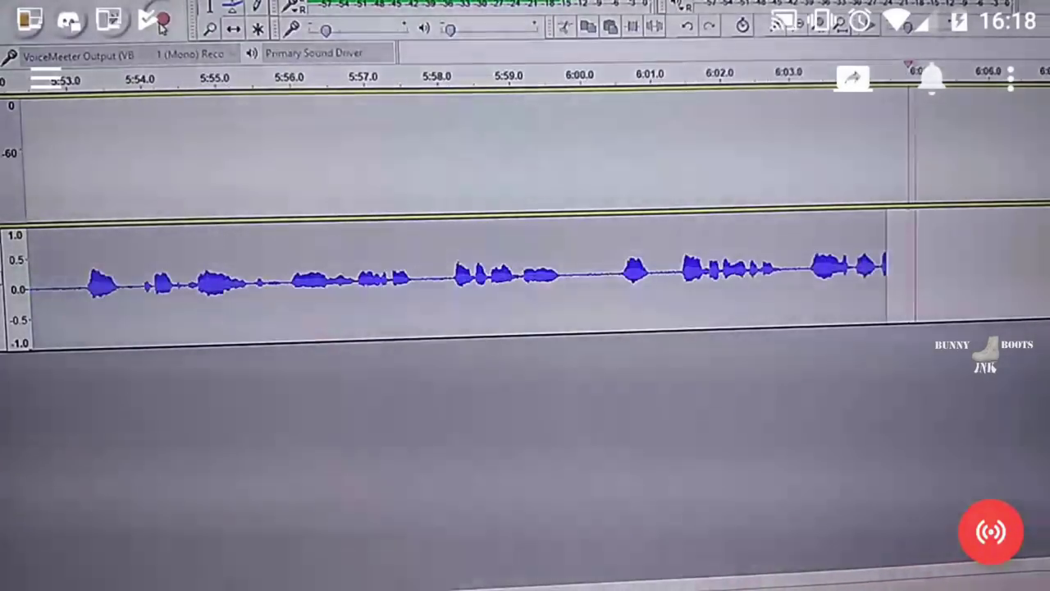
# - Switch the live view to the front camera and back to the rear camera
pyautogui.click(1011, 79)
pyautogui.click(846, 183)
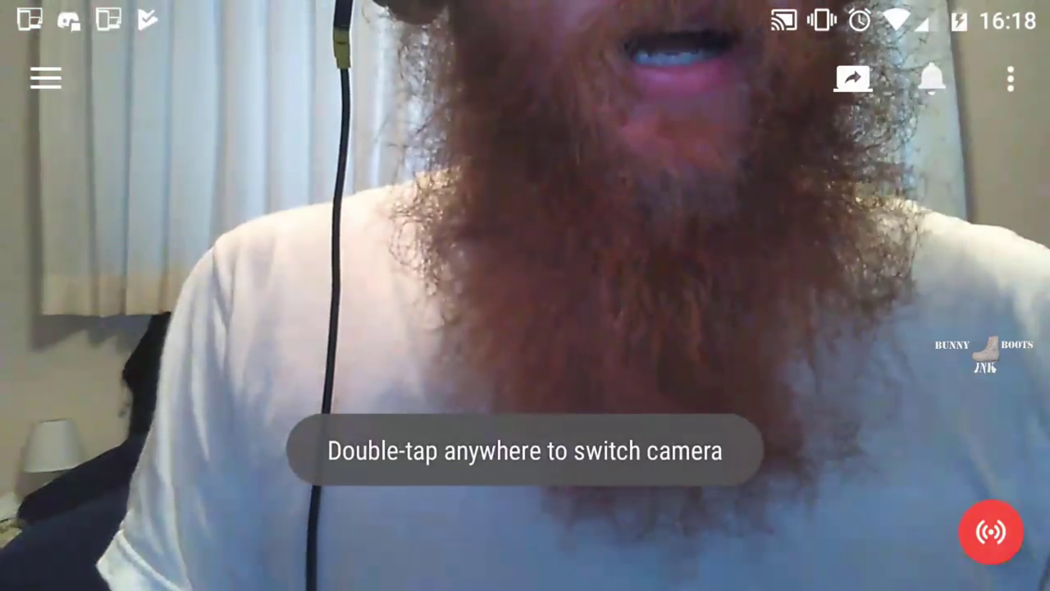
pyautogui.click(563, 243)
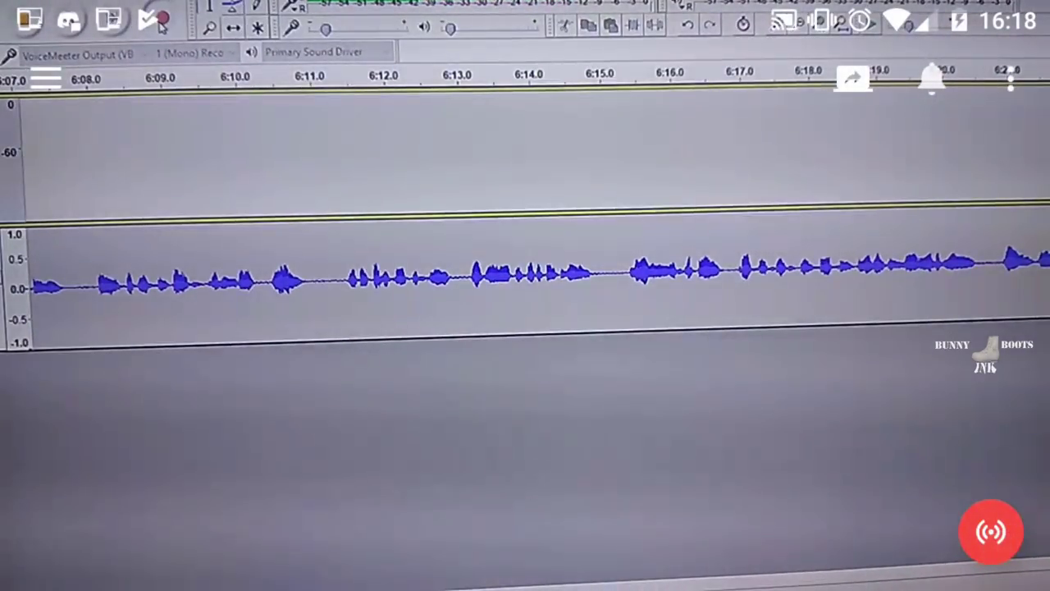
# - Start going live on YouTube, review the persistent, active, upcoming and create event options, and cancel without choosing one
pyautogui.click(991, 531)
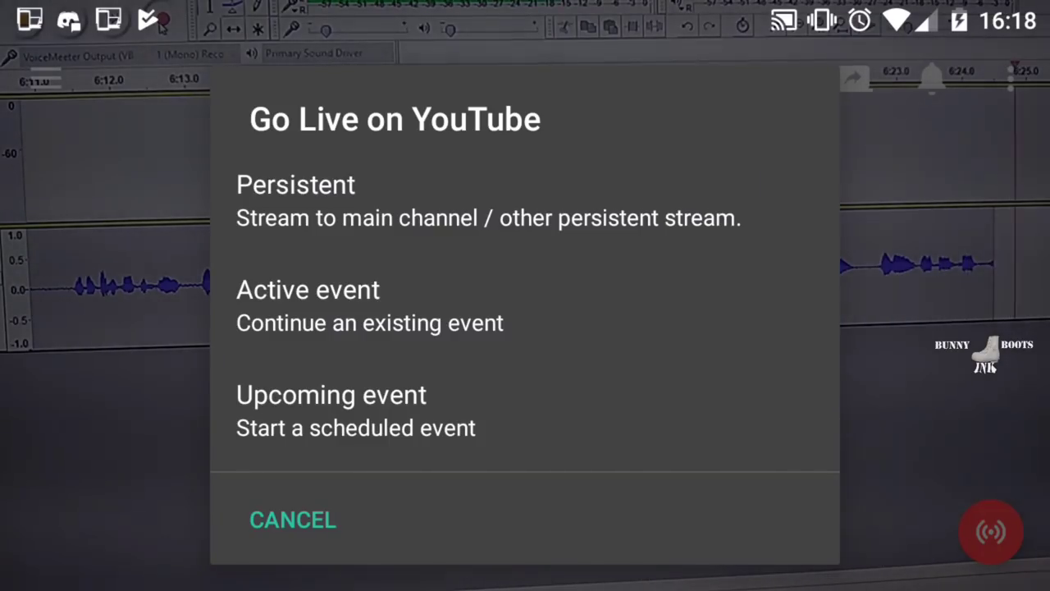
pyautogui.moveTo(602, 347); pyautogui.dragTo(586, 422)
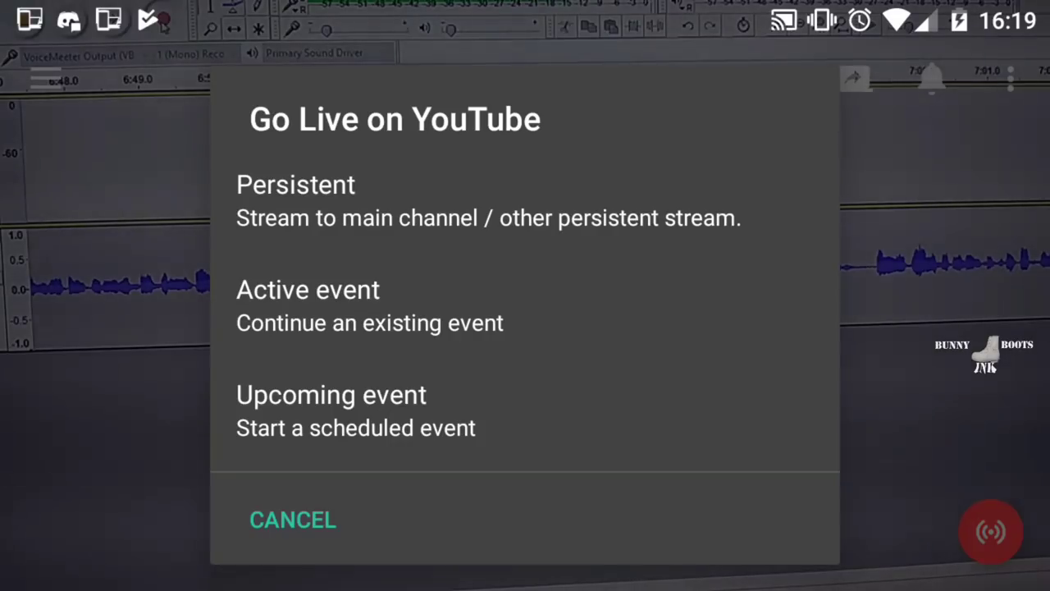
pyautogui.moveTo(498, 402); pyautogui.dragTo(546, 271)
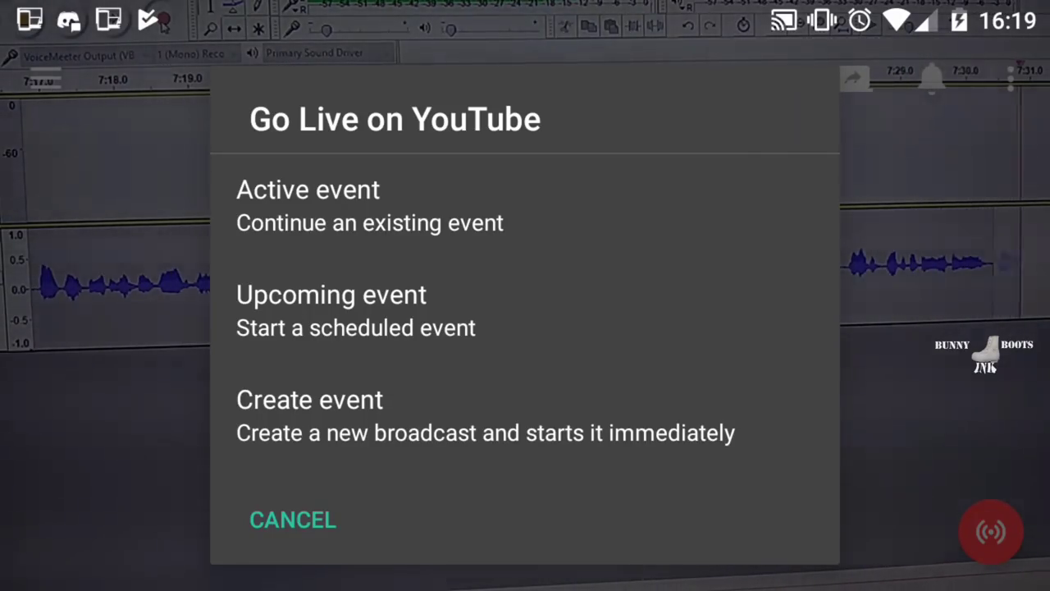
pyautogui.moveTo(541, 276); pyautogui.dragTo(531, 481)
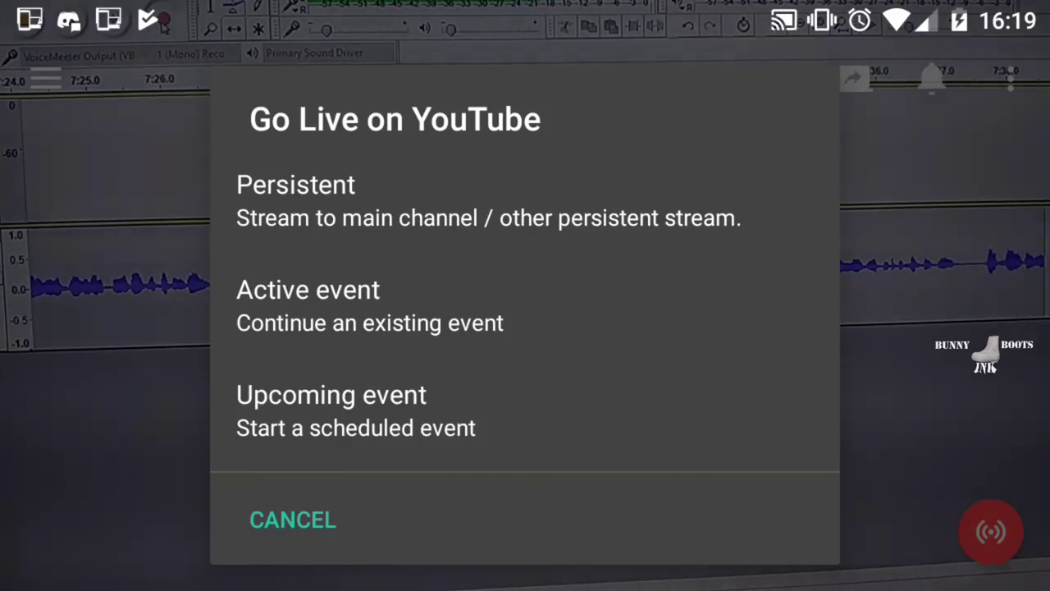
pyautogui.click(293, 519)
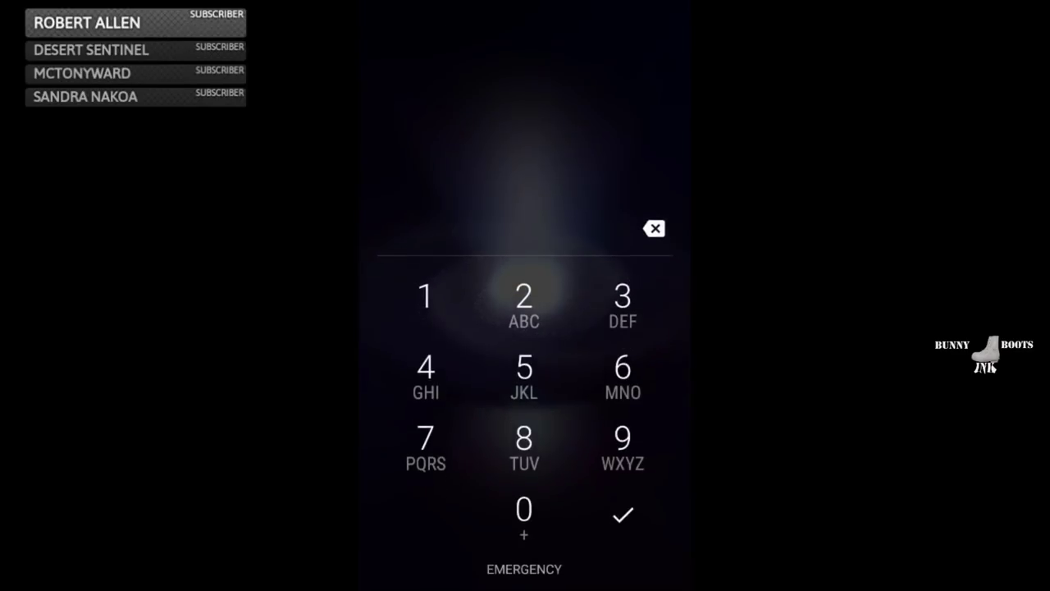
# - Enter a long series of digits in the PIN field on the phone's lock screen
pyautogui.click(524, 375)
pyautogui.click(425, 375)
pyautogui.click(425, 447)
pyautogui.click(523, 447)
pyautogui.click(622, 374)
pyautogui.click(523, 375)
pyautogui.click(523, 304)
pyautogui.click(425, 304)
pyautogui.click(425, 447)
pyautogui.click(523, 447)
pyautogui.click(623, 448)
pyautogui.click(622, 304)
pyautogui.click(524, 447)
pyautogui.click(425, 375)
pyautogui.click(425, 303)
pyautogui.click(523, 375)
pyautogui.click(623, 447)
pyautogui.click(425, 447)
pyautogui.click(425, 447)
pyautogui.click(523, 447)
pyautogui.click(523, 374)
pyautogui.click(524, 375)
pyautogui.click(623, 374)
pyautogui.click(523, 447)
pyautogui.click(523, 373)
pyautogui.click(427, 438)
pyautogui.click(453, 365)
pyautogui.click(524, 306)
pyautogui.click(622, 377)
pyautogui.click(523, 447)
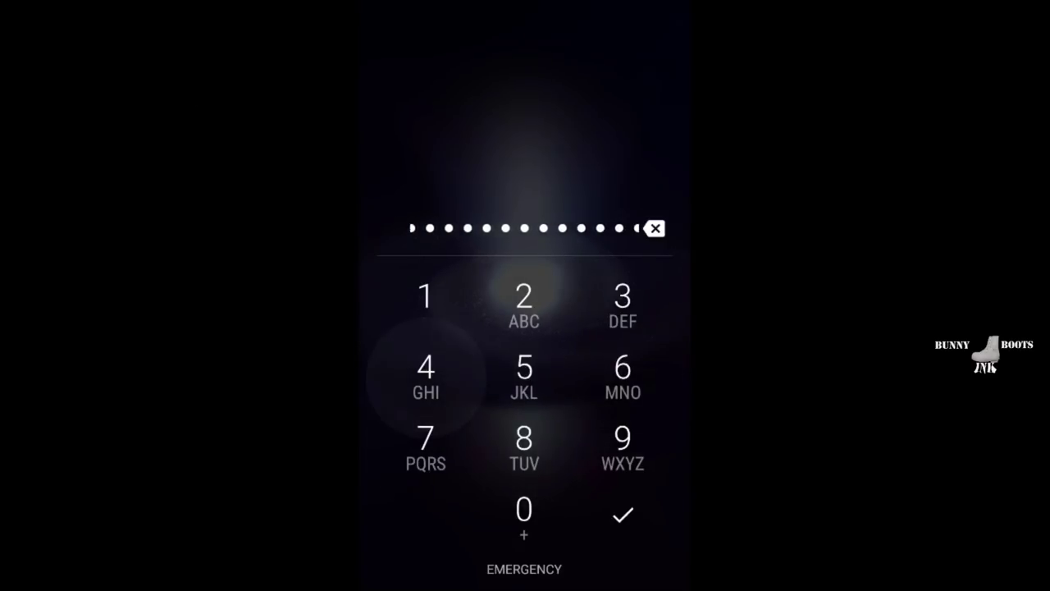
pyautogui.click(426, 305)
pyautogui.click(623, 376)
pyautogui.click(622, 449)
pyautogui.click(522, 446)
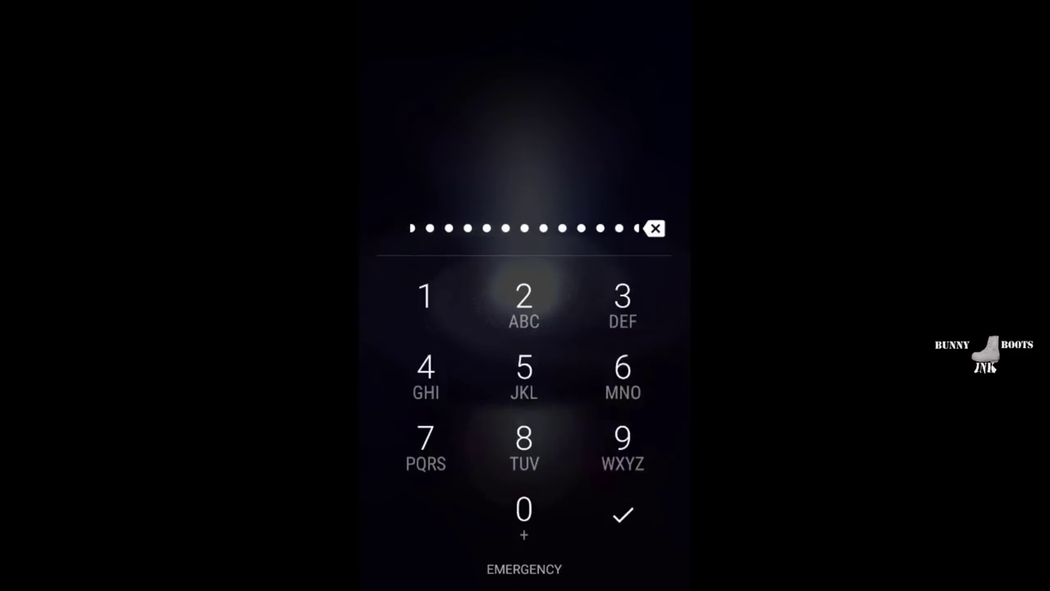
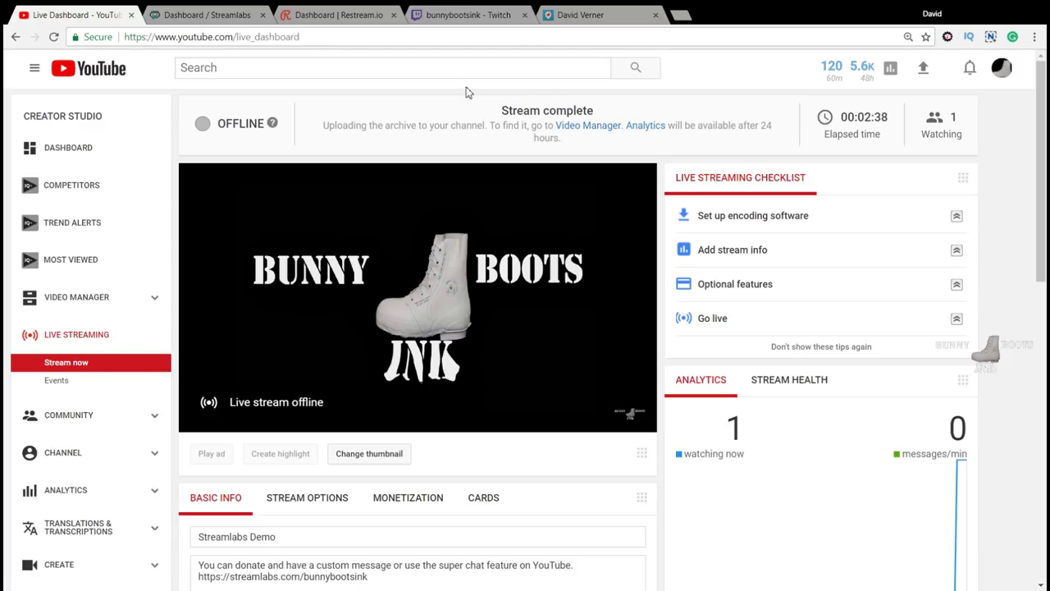
# - In YouTube Creator Studio, open the live streaming Events list in a new tab and enter My Live Stream's Live Control Room
pyautogui.keyDown('ctrl'); pyautogui.click(58, 382); pyautogui.keyUp('ctrl')
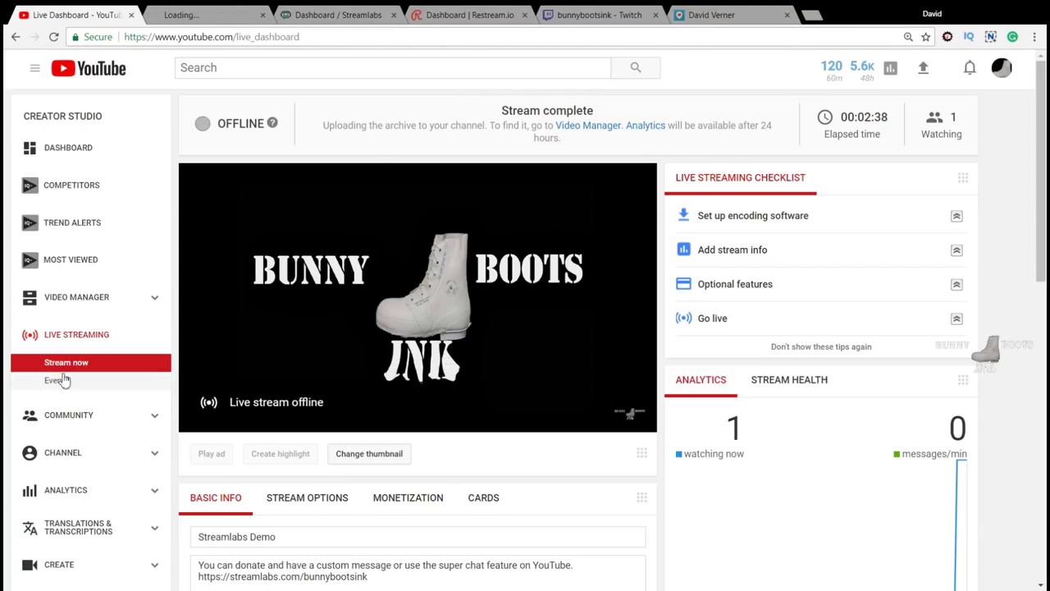
pyautogui.click(190, 11)
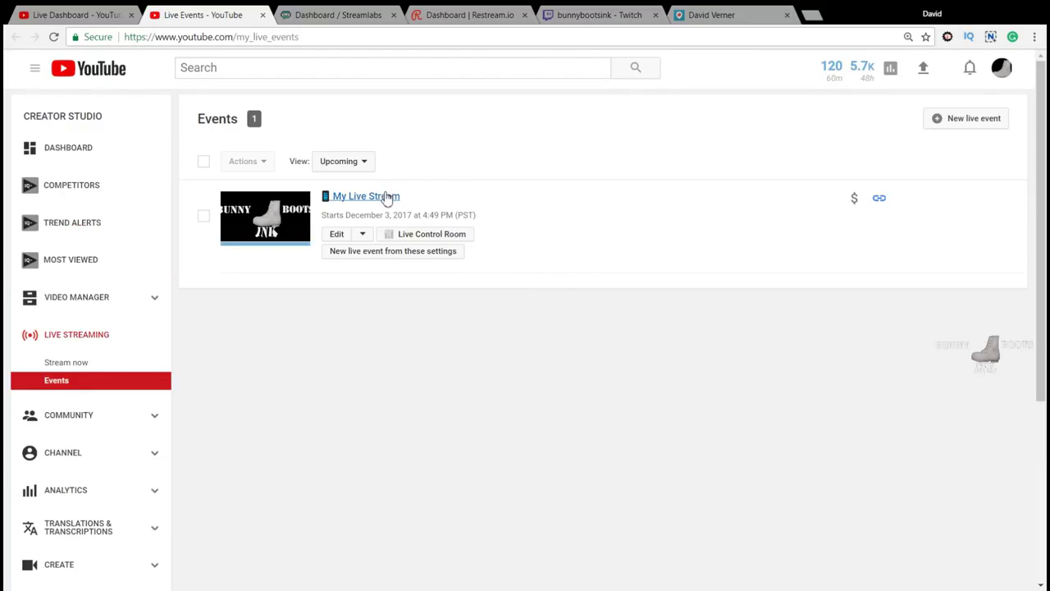
pyautogui.click(420, 237)
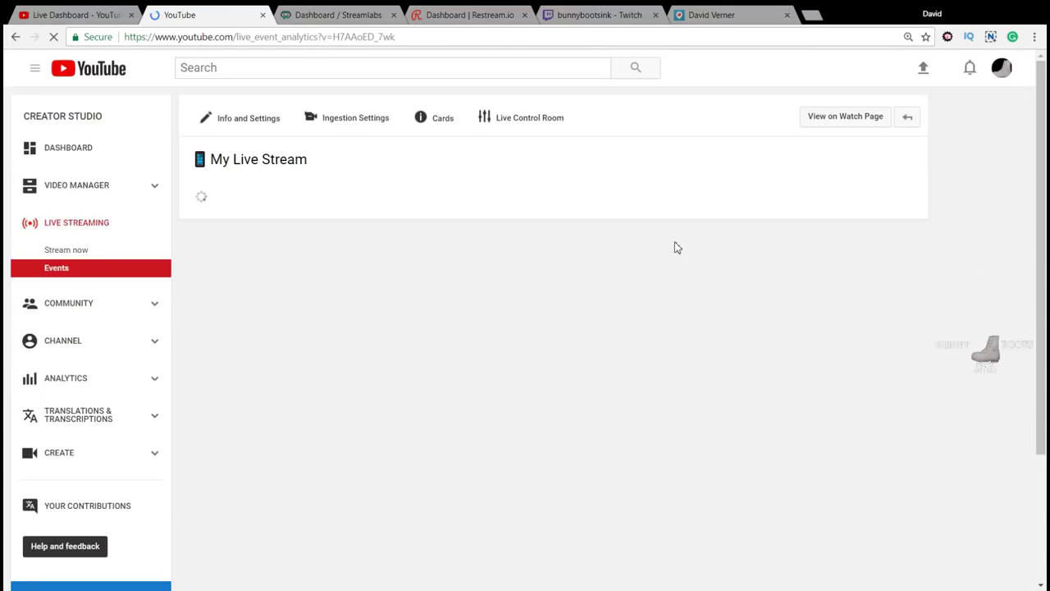
# - Play the live broadcast in the control room's Public View player and mute its sound
pyautogui.scroll(-1, 582, 196)
pyautogui.scroll(-1, 583, 196)
pyautogui.scroll(-2, 577, 179)
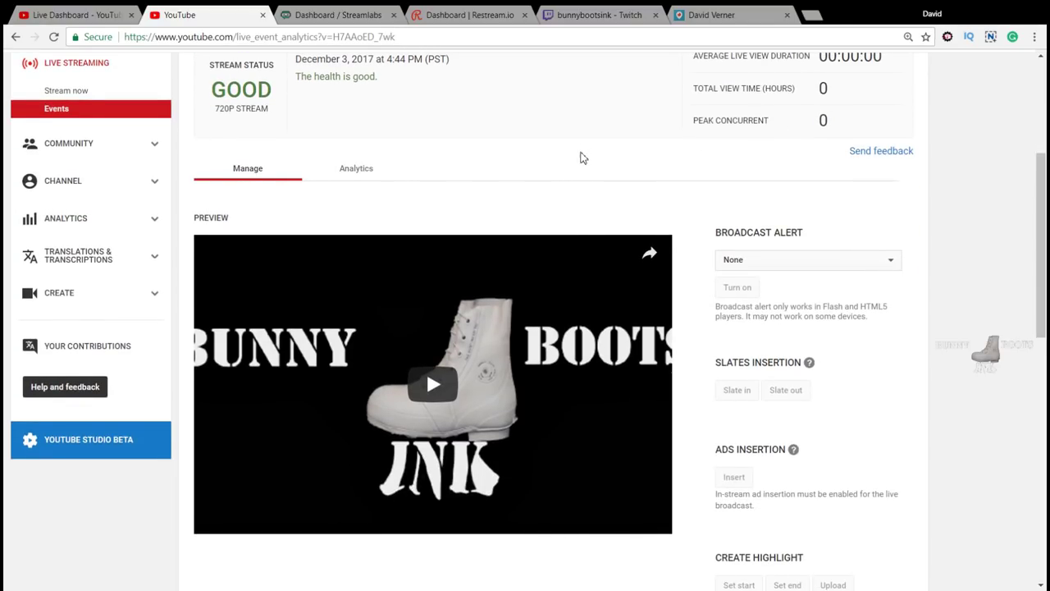
pyautogui.scroll(-4, 584, 154)
pyautogui.scroll(-3, 587, 159)
pyautogui.click(392, 238)
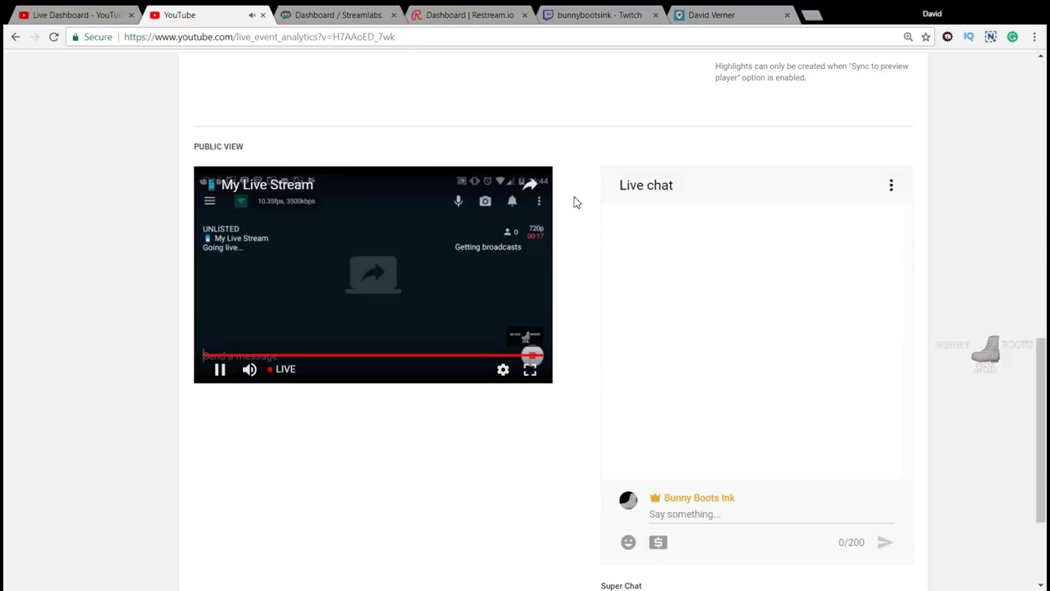
pyautogui.click(253, 370)
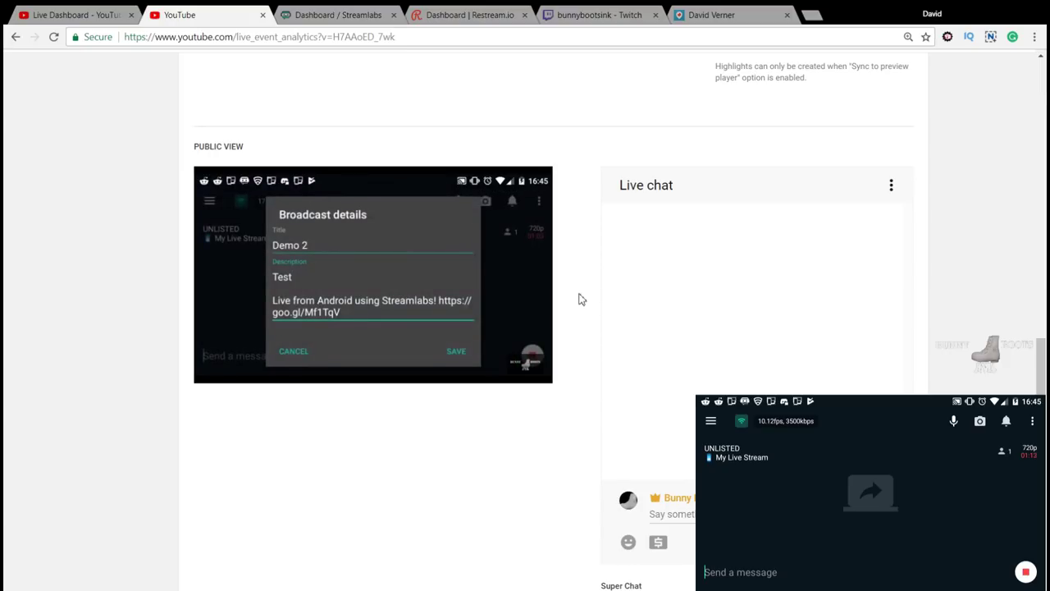
# - Open the live event's Info and Settings to check its title, description and privacy
pyautogui.scroll(5, 582, 287)
pyautogui.scroll(5, 584, 295)
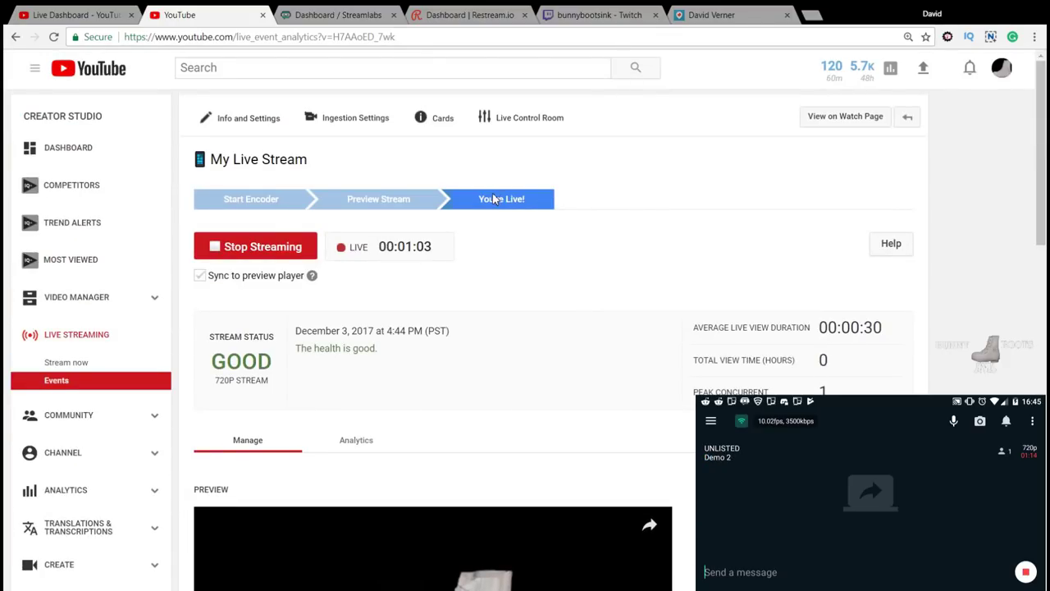
pyautogui.click(250, 120)
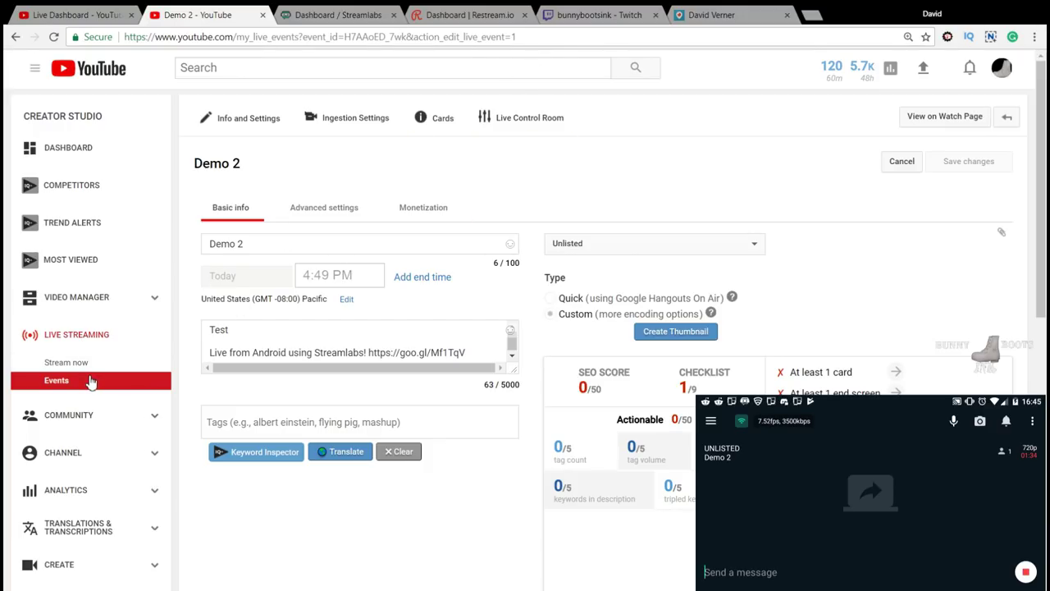
# - Reopen the Live Control Room for the Demo 2 event and play the broadcast in the Public View player
pyautogui.click(537, 135)
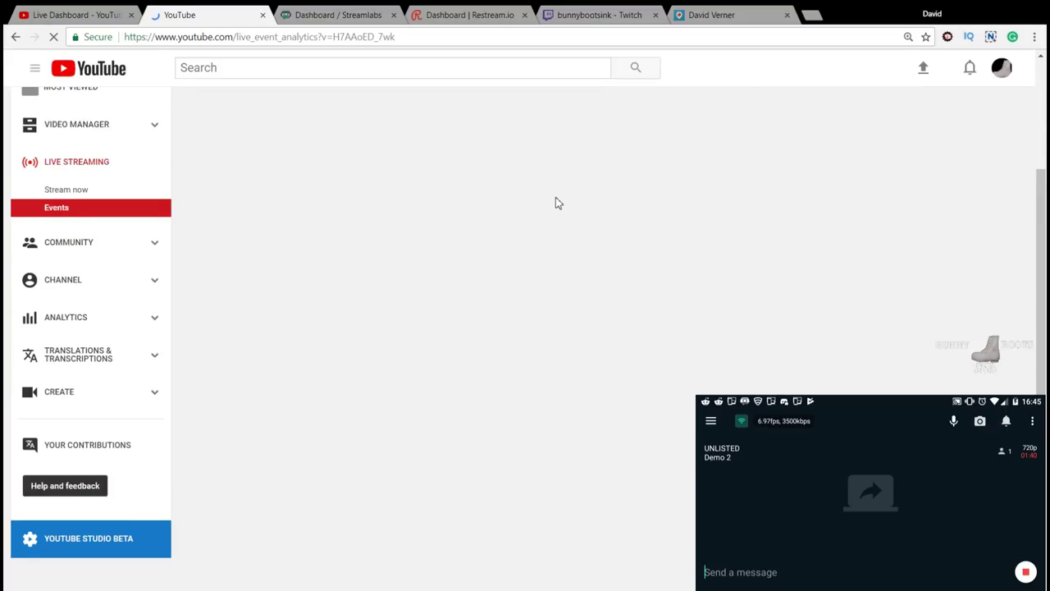
pyautogui.scroll(-3, 555, 203)
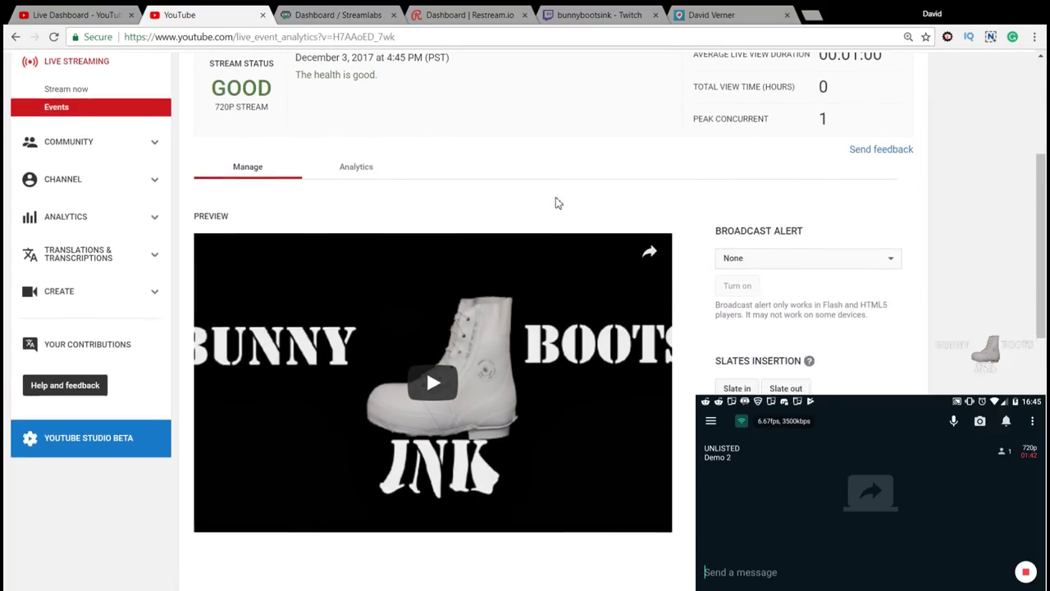
pyautogui.scroll(-6, 556, 203)
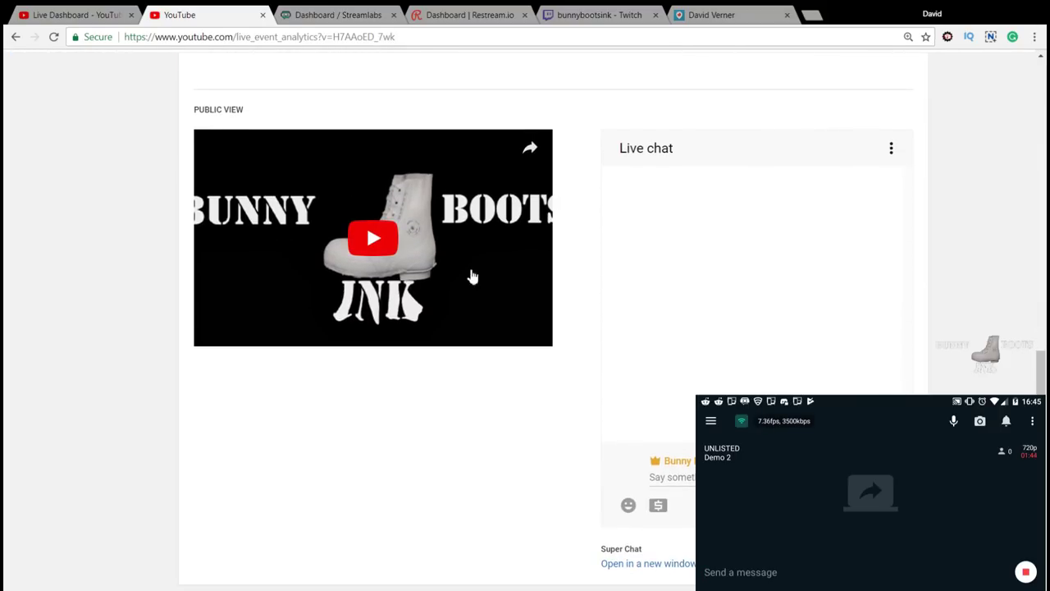
pyautogui.click(391, 261)
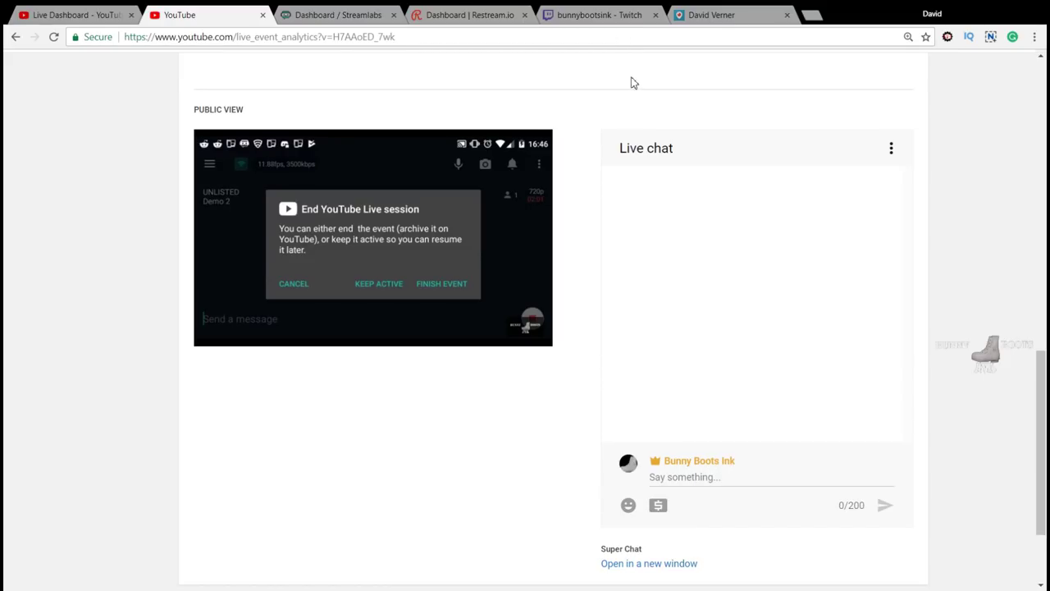
# - Examine the Demo 2 event's stream status, live state and Public View in the control room while the phone broadcast stops and resumes
pyautogui.scroll(10, 632, 82)
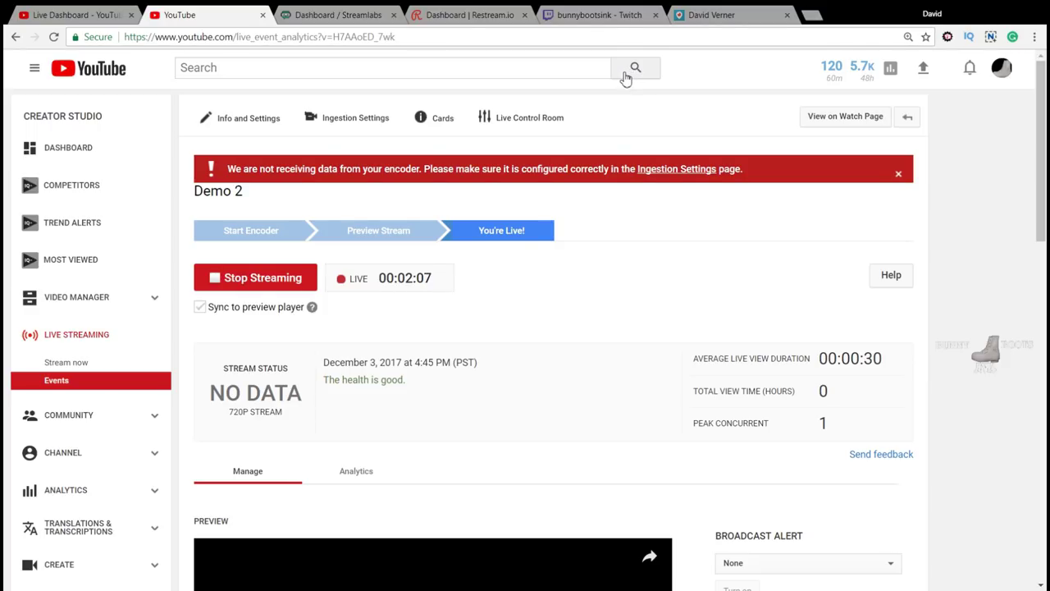
pyautogui.scroll(-3, 674, 166)
pyautogui.scroll(-2, 675, 166)
pyautogui.scroll(5, 674, 166)
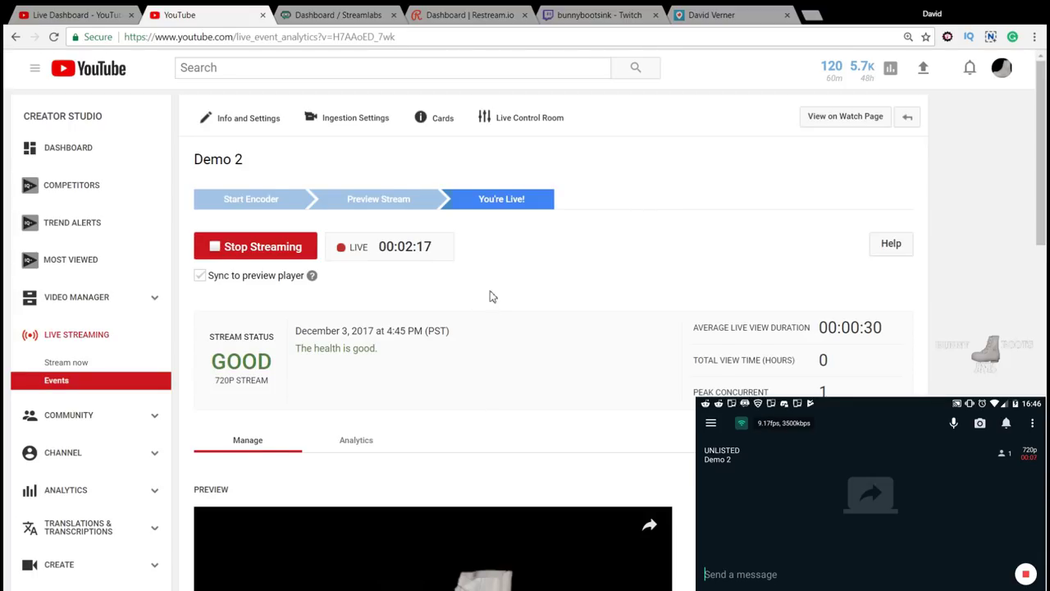
pyautogui.scroll(-10, 487, 295)
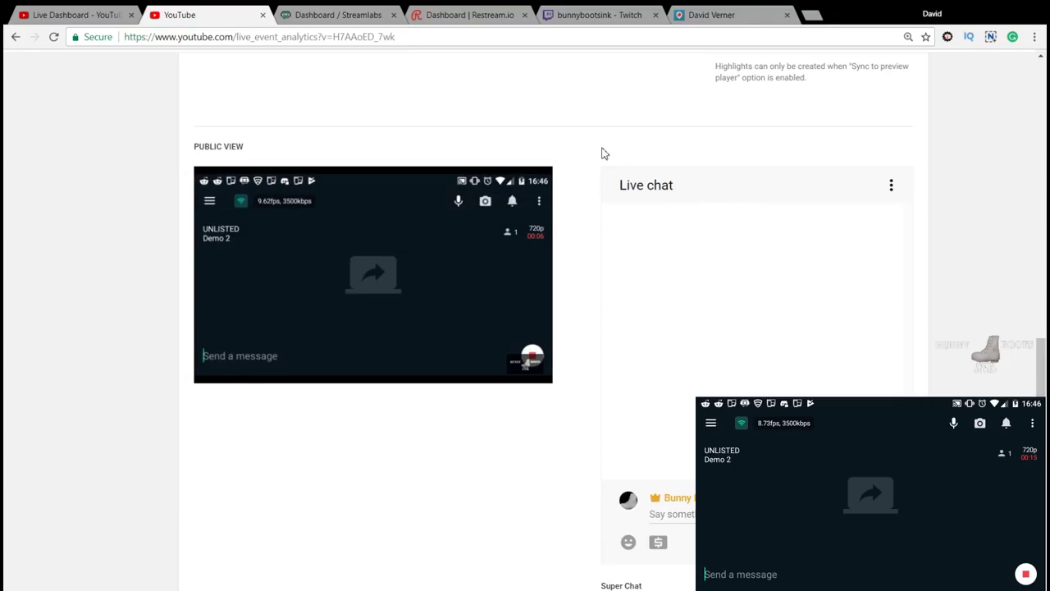
pyautogui.scroll(5, 601, 153)
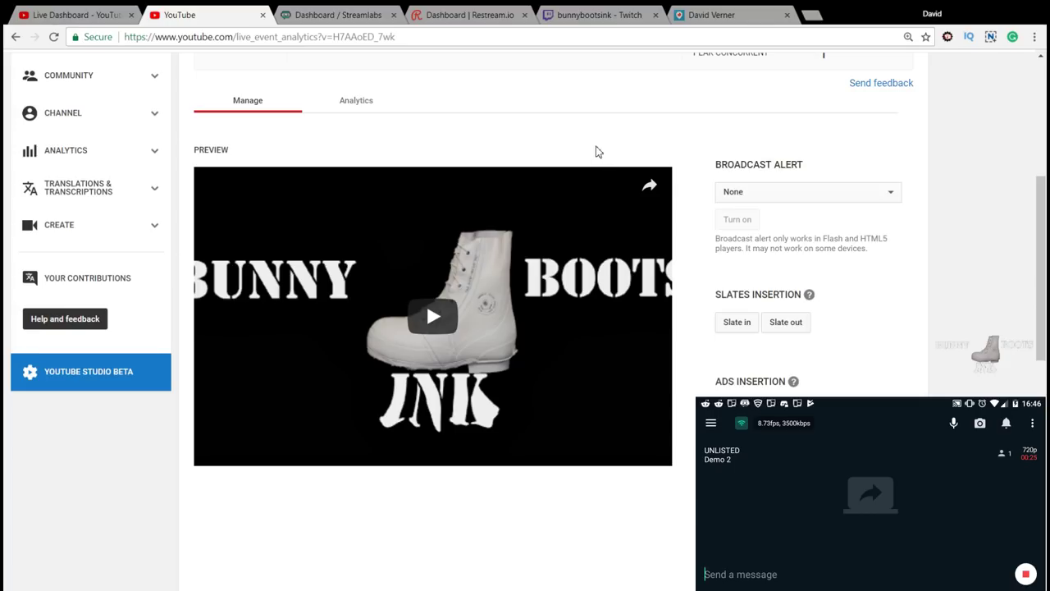
pyautogui.scroll(3, 597, 152)
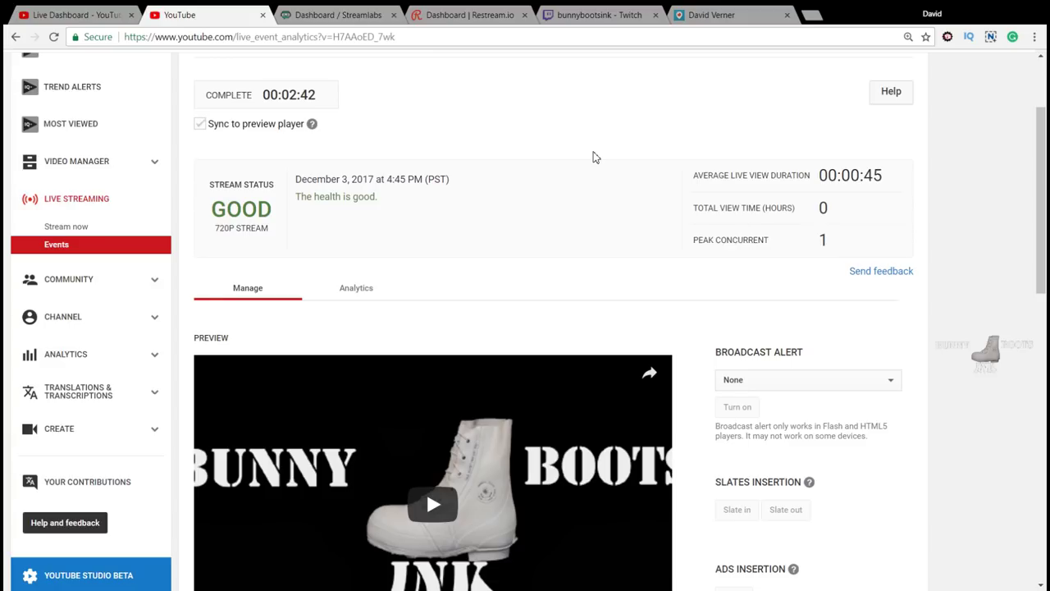
pyautogui.scroll(2, 595, 157)
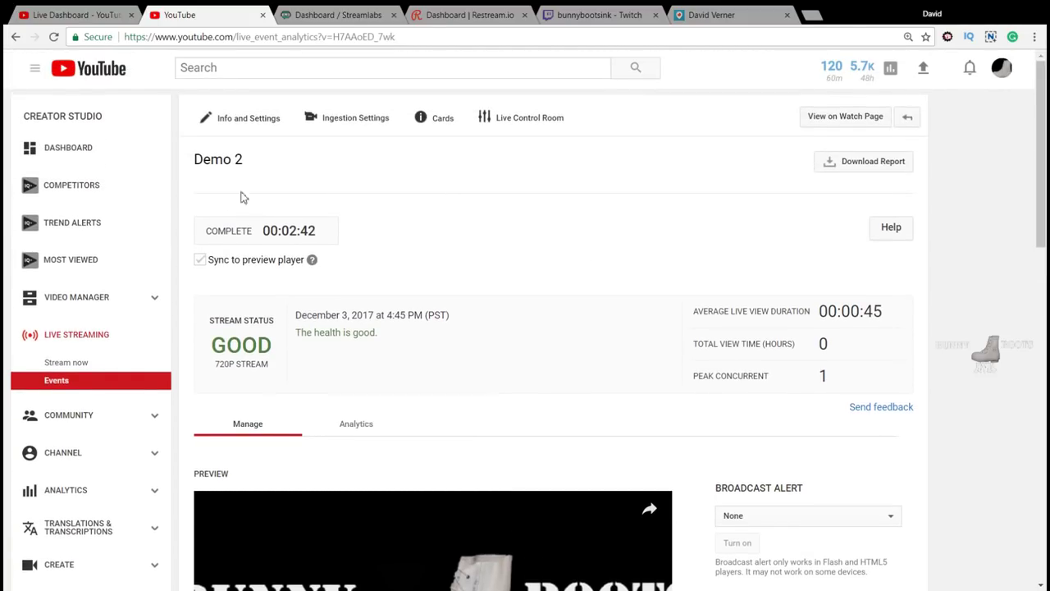
# - Open the Video Manager to check the archived streams, and return to the Stream now live dashboard
pyautogui.click(76, 297)
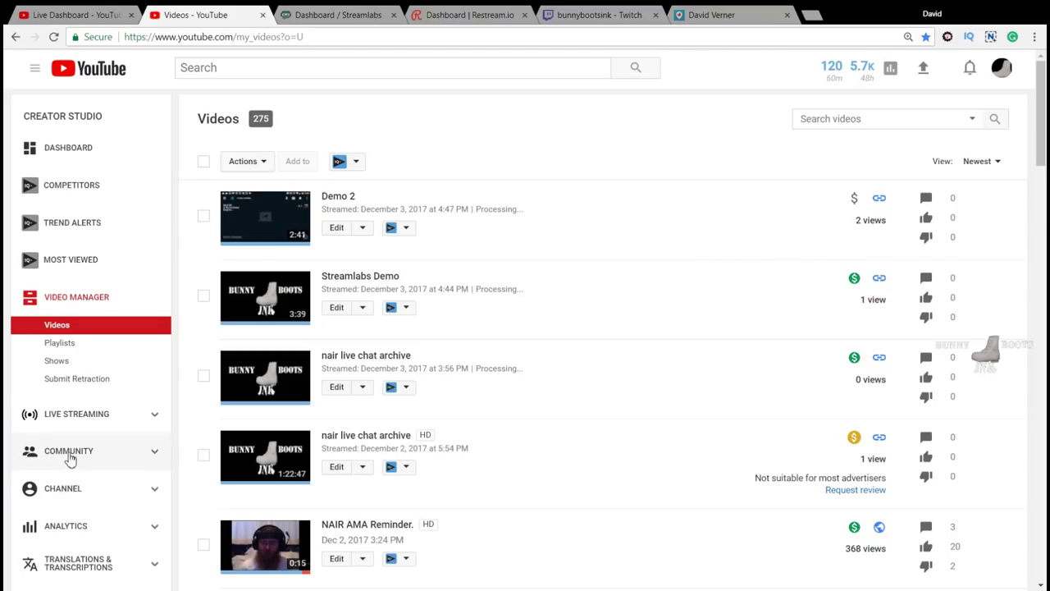
pyautogui.click(87, 416)
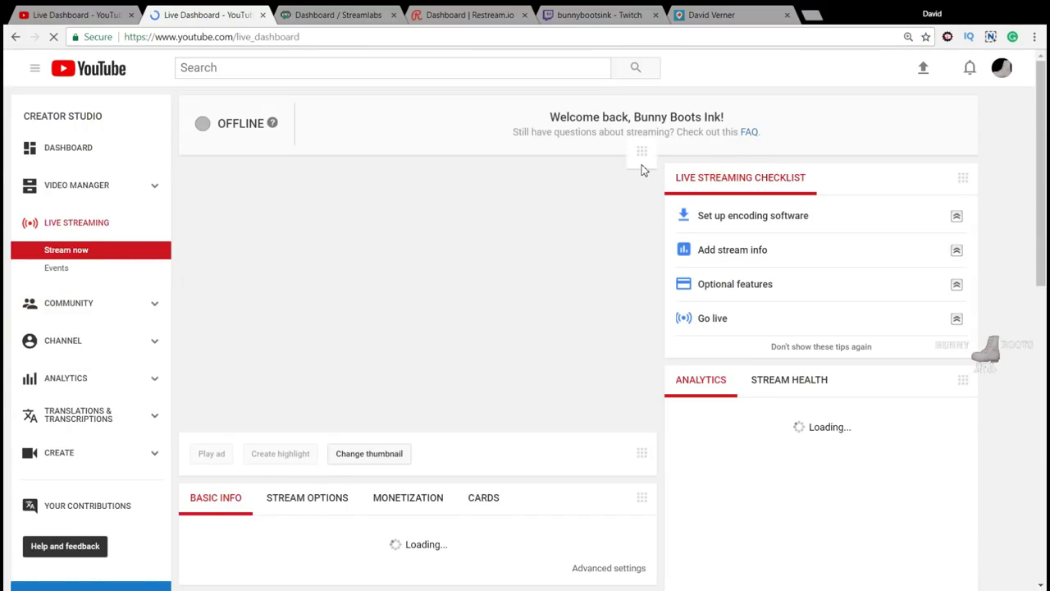
# - Open the advanced monetization settings of the Streamlabs Demo stream and review the usage policy and ad formats
pyautogui.scroll(-3, 644, 170)
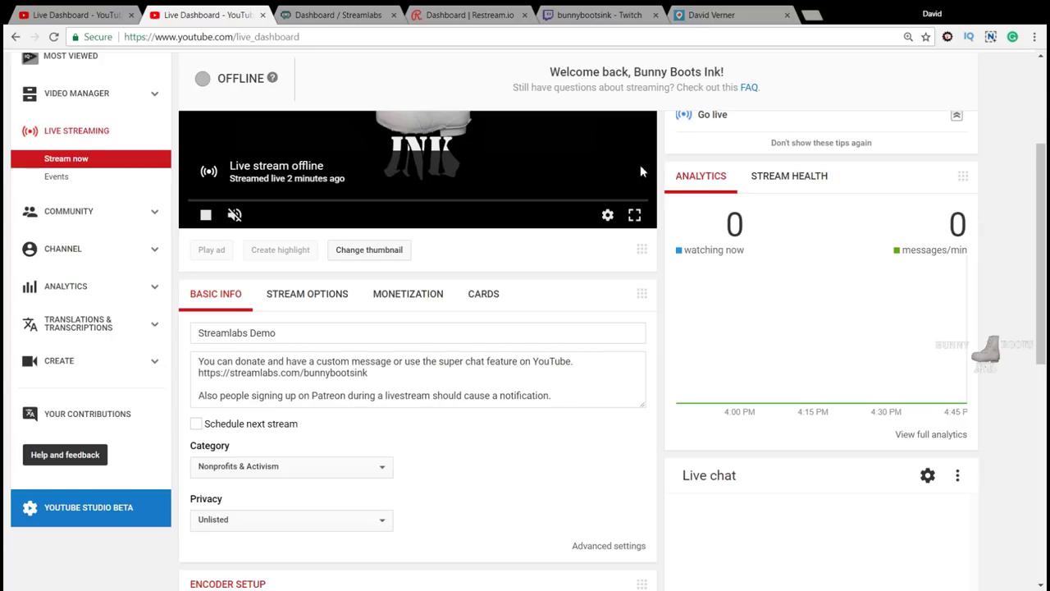
pyautogui.scroll(3, 570, 300)
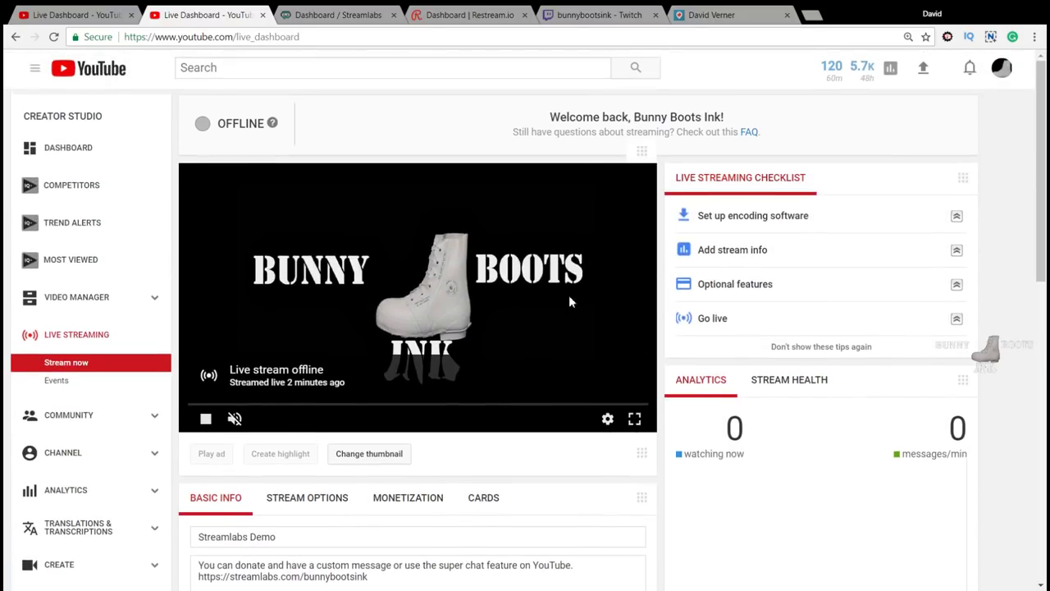
pyautogui.scroll(-3, 569, 300)
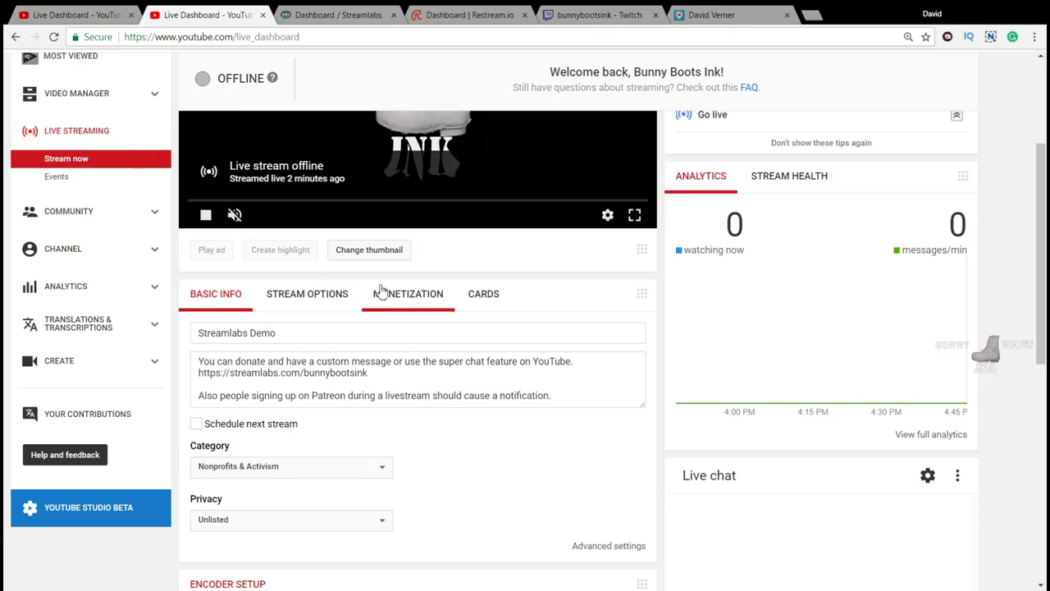
pyautogui.click(443, 293)
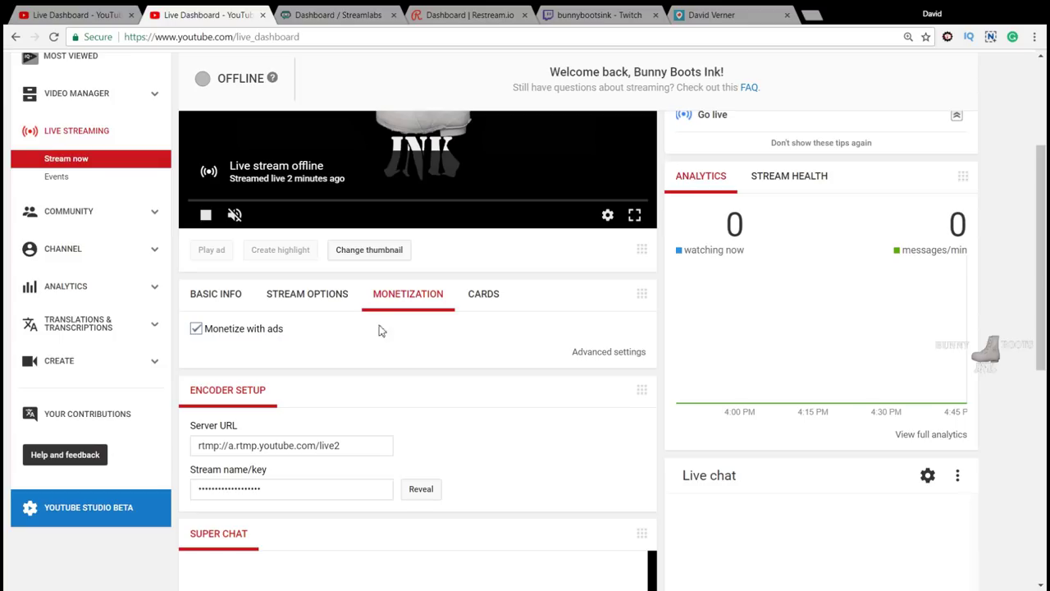
pyautogui.click(607, 353)
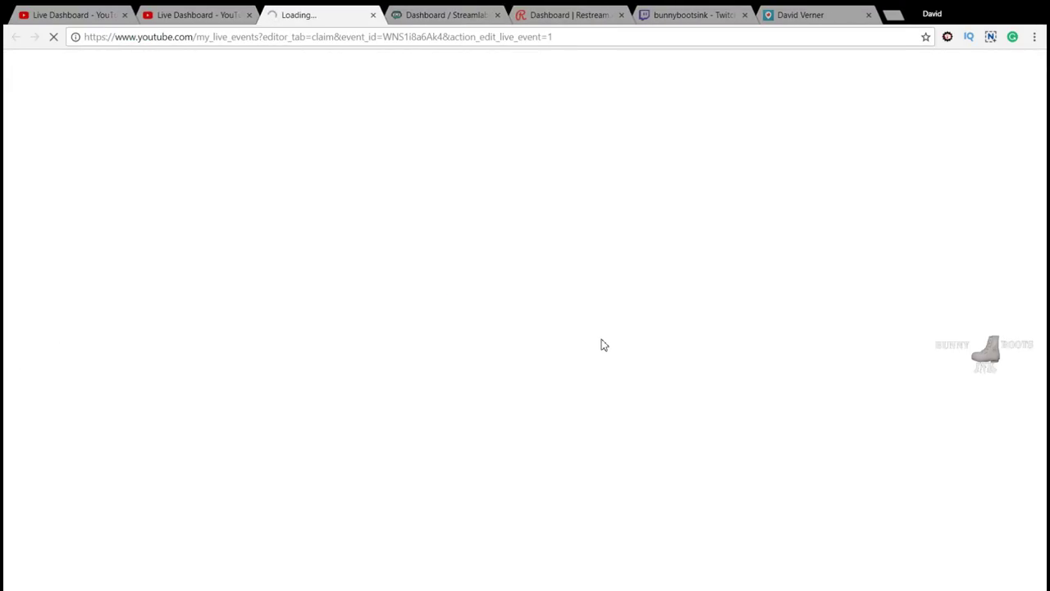
pyautogui.scroll(-1, 470, 248)
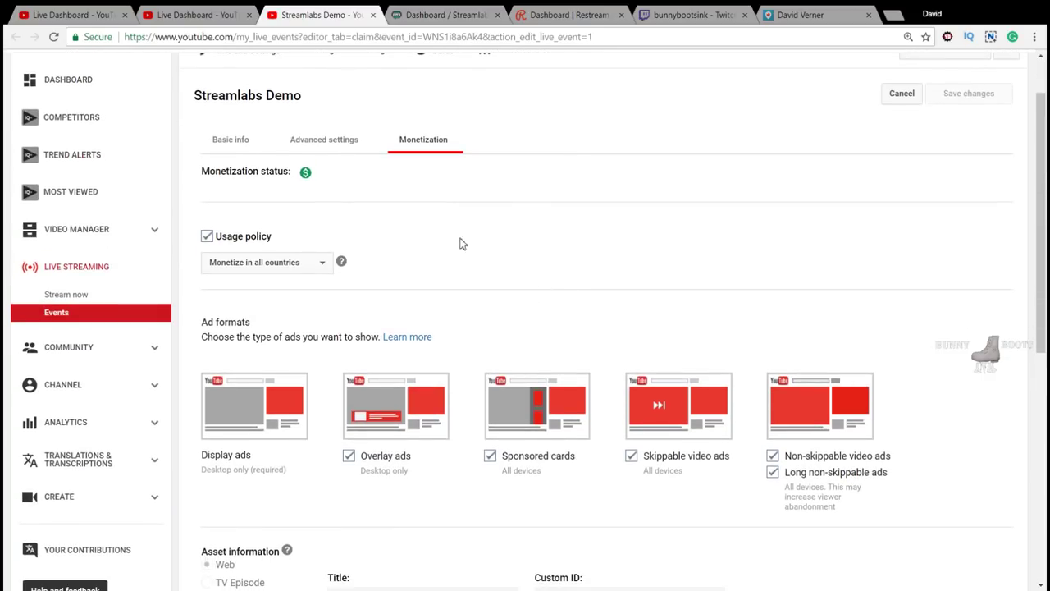
pyautogui.scroll(-2, 605, 300)
pyautogui.scroll(3, 720, 327)
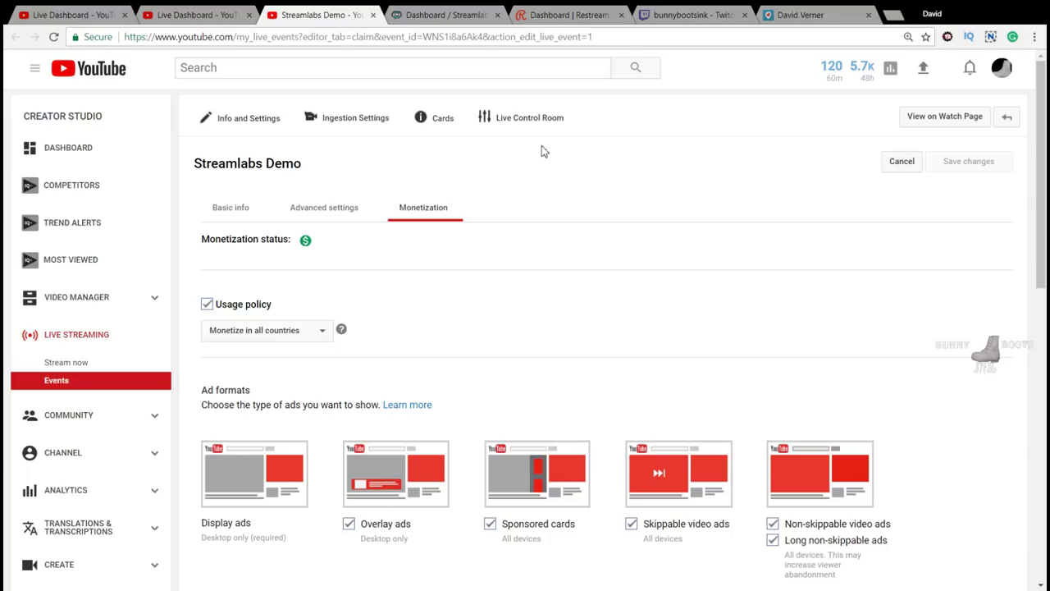
# - Check the Streamlabs Demo event's Cards page and Basic info, and close the event's settings page
pyautogui.click(424, 122)
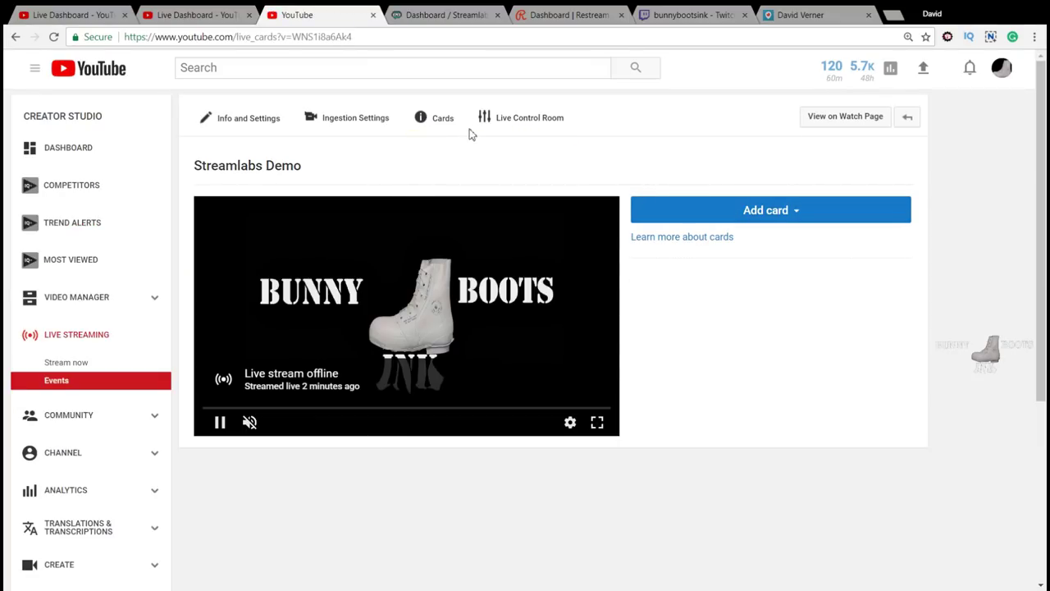
pyautogui.click(245, 118)
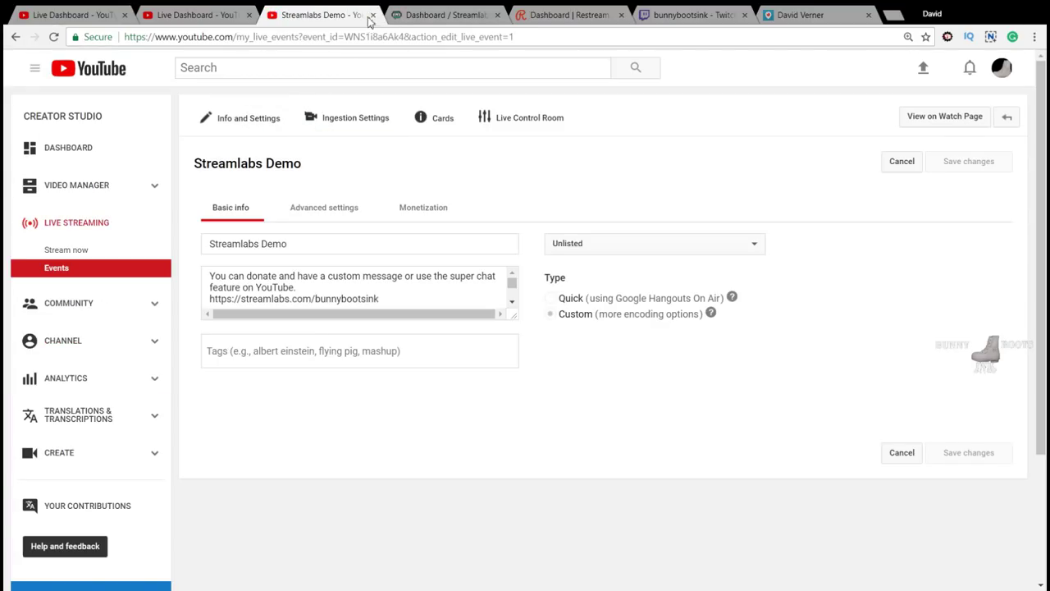
pyautogui.click(373, 15)
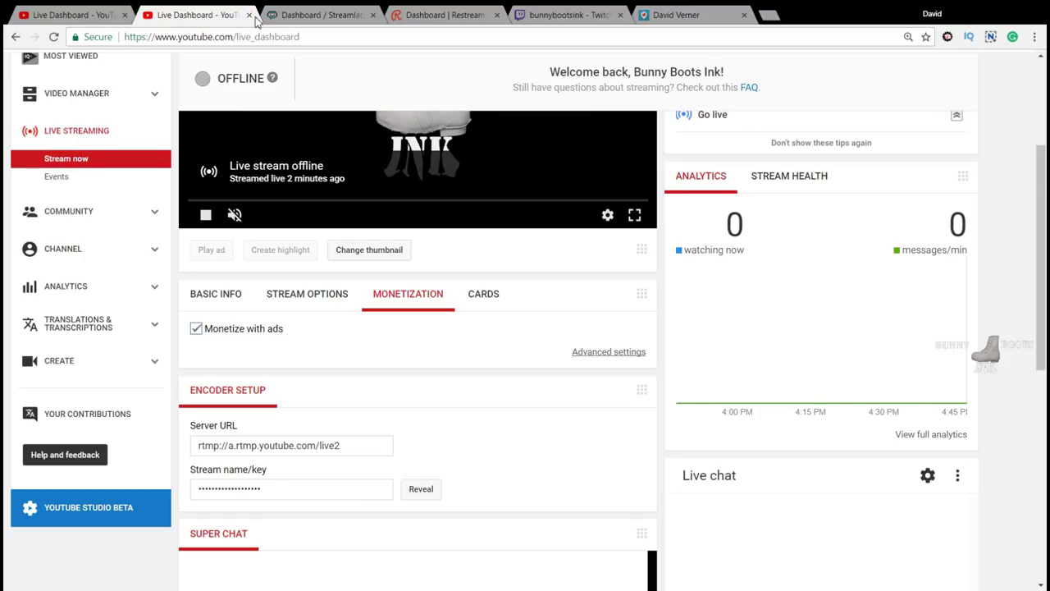
# - Close the duplicate Live Dashboard, check the Streamlabs dashboard, and return to the remaining YouTube Live Dashboard
pyautogui.click(249, 15)
pyautogui.click(105, 20)
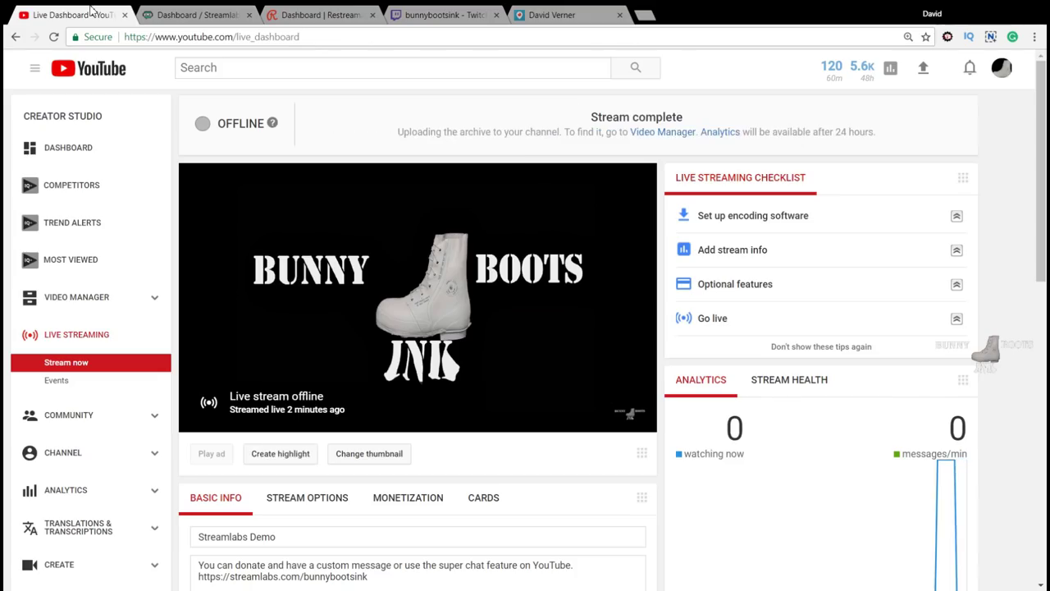
pyautogui.click(187, 18)
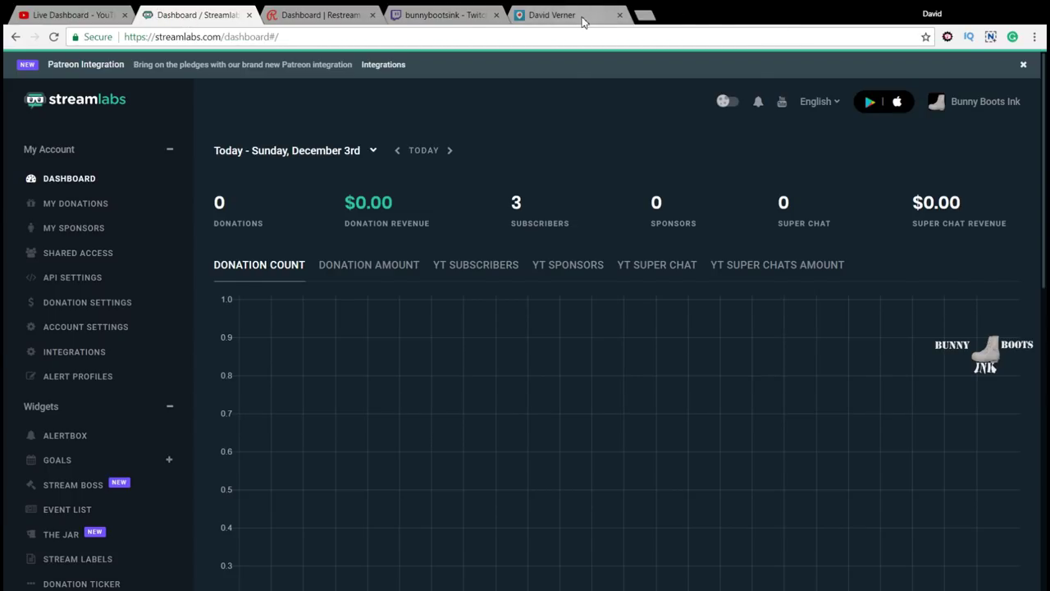
pyautogui.click(97, 12)
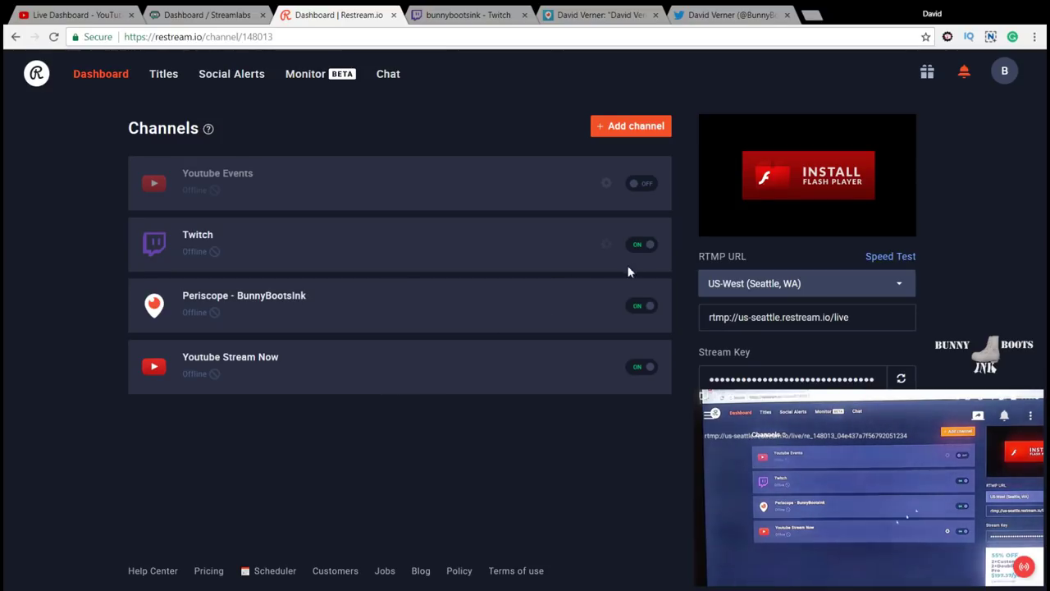
# - Turn the Twitch and Periscope channels off and back on in the Restream channel list
pyautogui.click(646, 245)
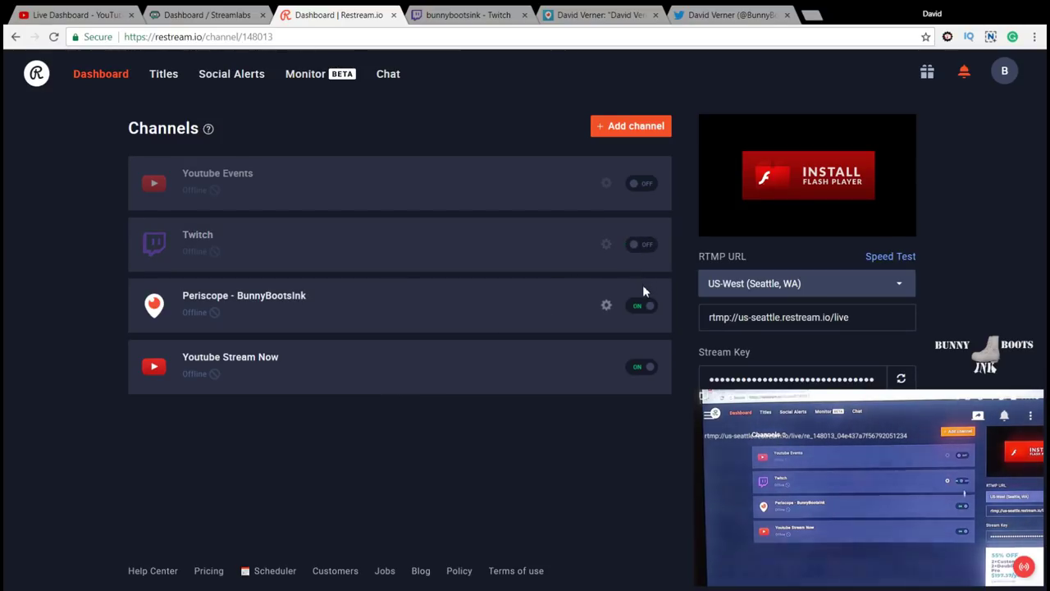
pyautogui.click(646, 305)
pyautogui.click(648, 306)
pyautogui.click(648, 247)
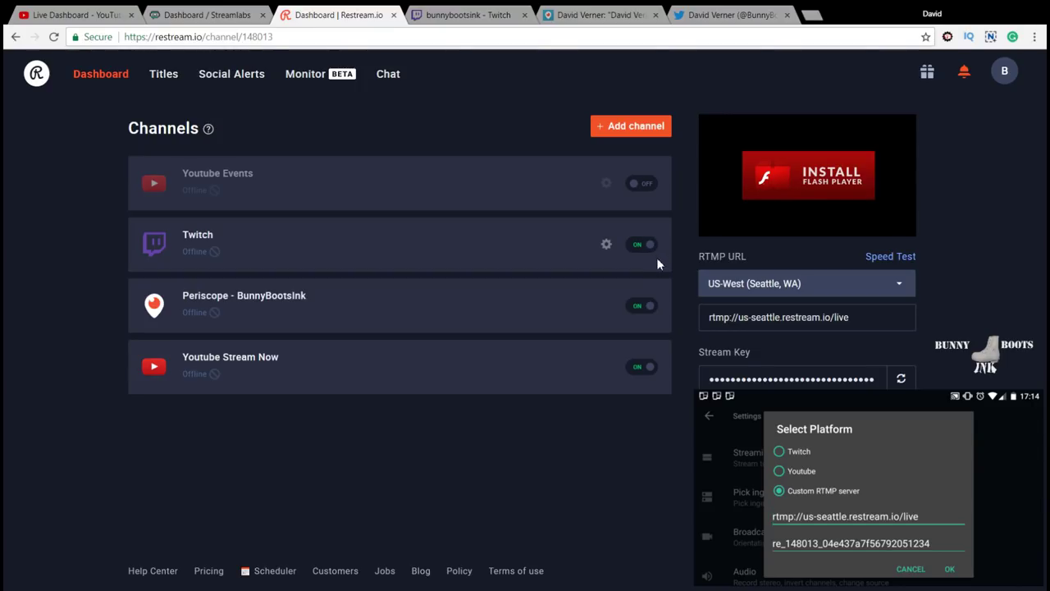
# - Highlight the US-West (Seattle, WA) RTMP server URL in Restream and go to the Stream Key field
pyautogui.moveTo(859, 321); pyautogui.dragTo(698, 323)
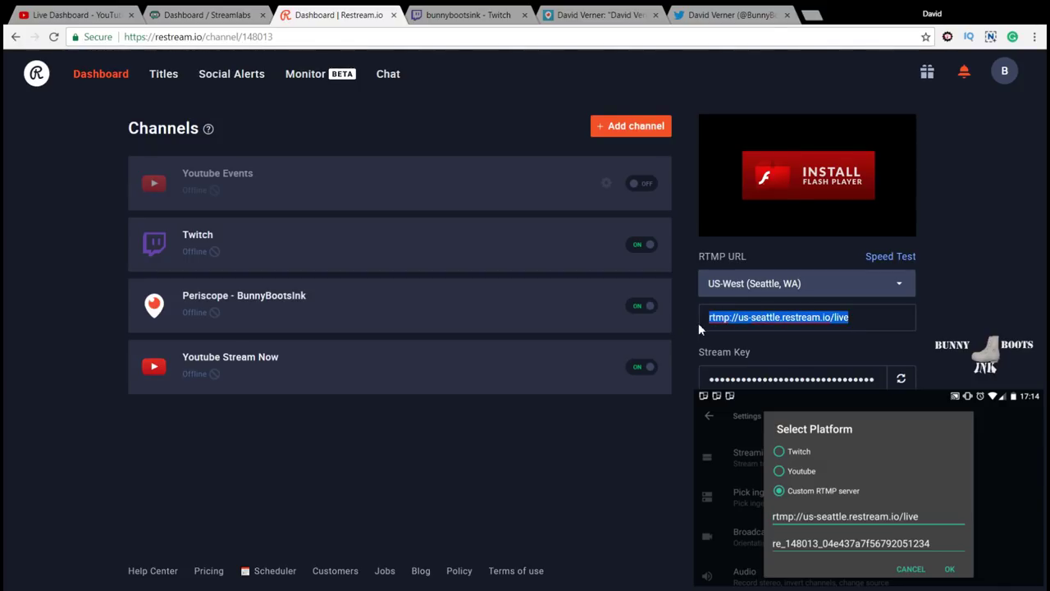
pyautogui.click(865, 320)
pyautogui.moveTo(868, 318); pyautogui.dragTo(704, 319)
pyautogui.click(878, 347)
pyautogui.click(864, 378)
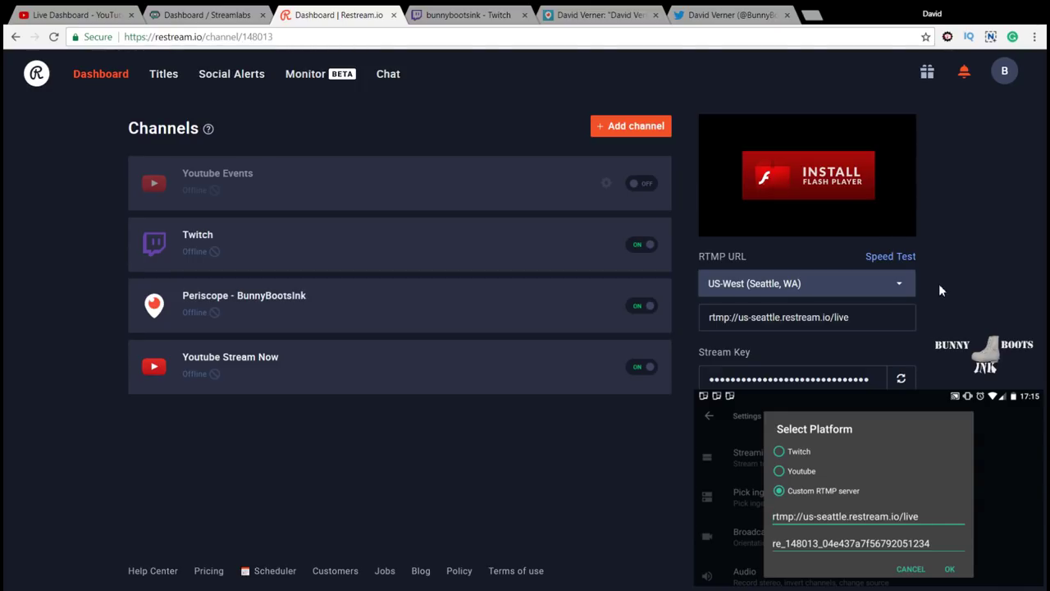
# - Browse the services offered for a new Restream channel, check the Custom Platform (RTMP) option, and dismiss its dialog
pyautogui.click(645, 124)
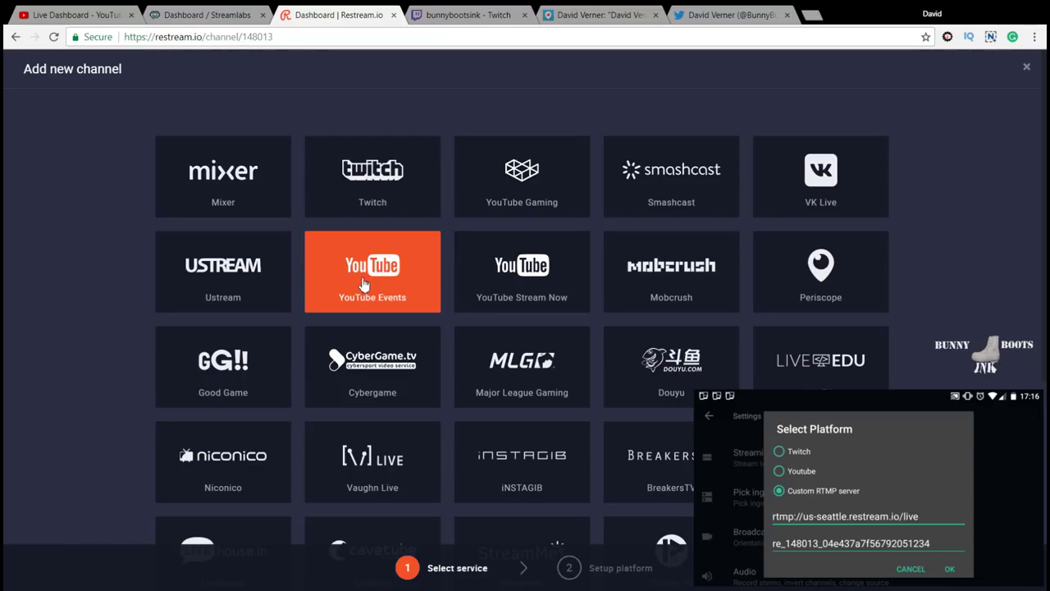
pyautogui.scroll(-1, 365, 283)
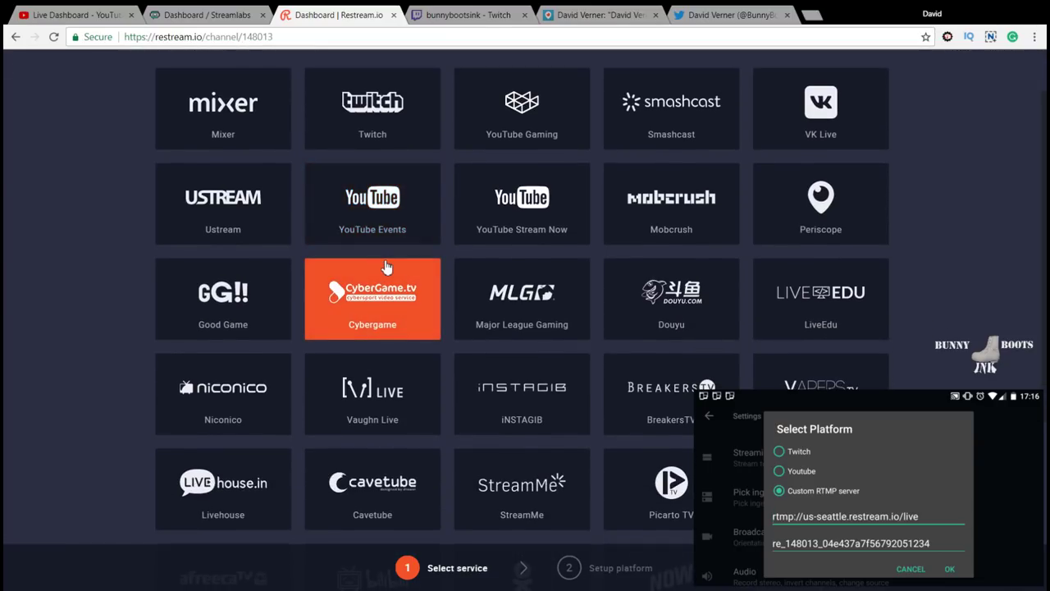
pyautogui.scroll(-1, 783, 300)
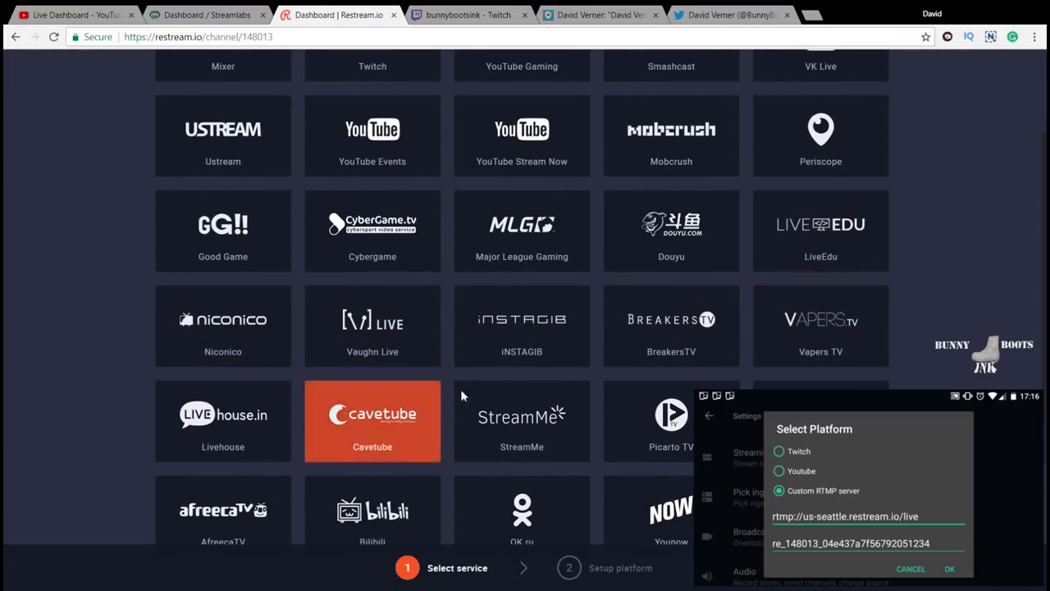
pyautogui.scroll(-1, 799, 383)
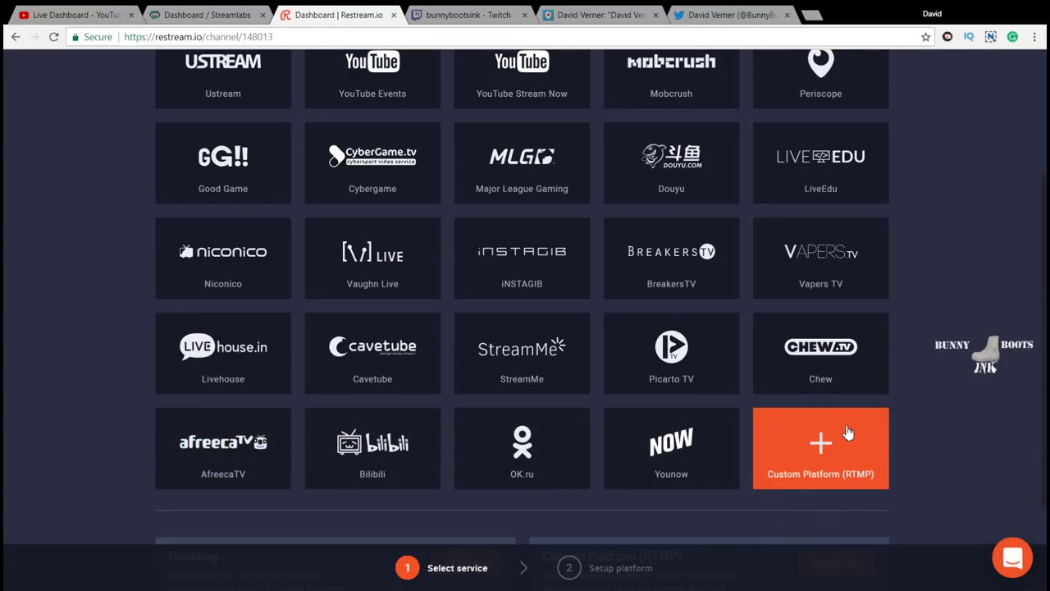
pyautogui.click(848, 432)
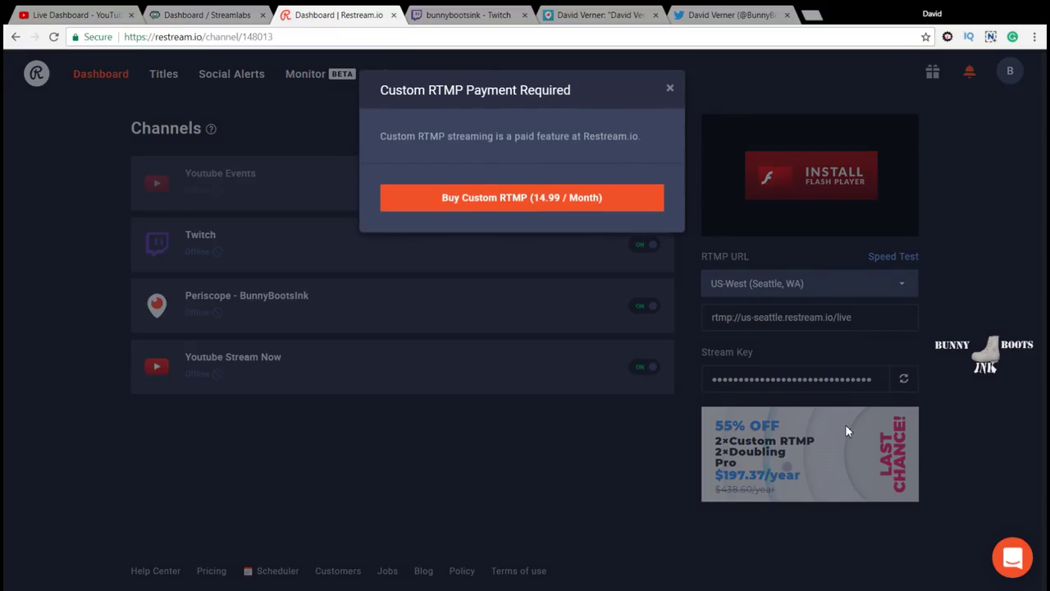
pyautogui.click(670, 90)
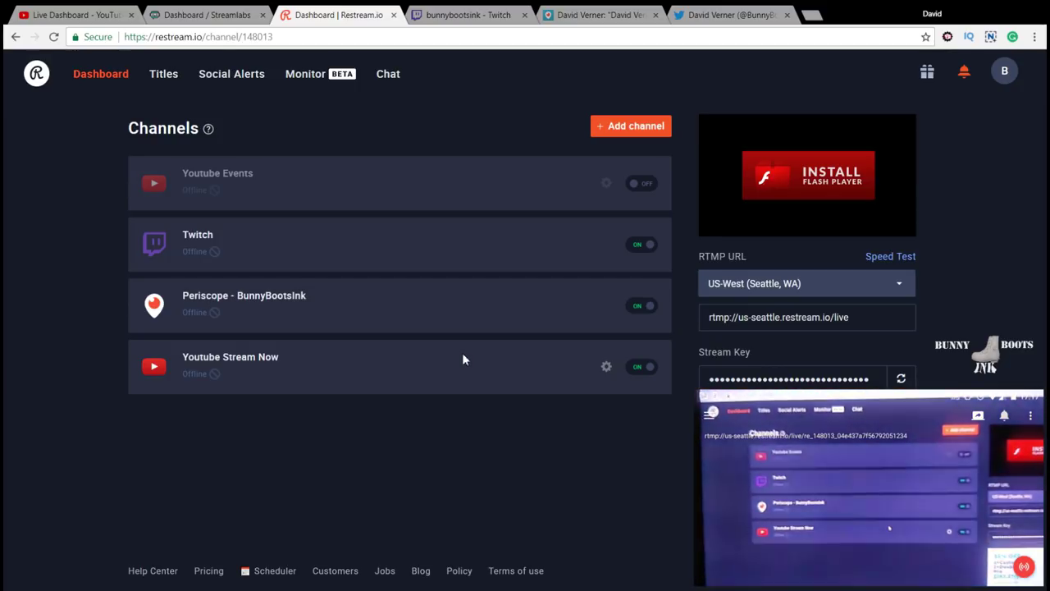
# - Reload the YouTube Live Dashboard to check the Restream Demo broadcast, and open the Twitch channel and toggle its player's sound
pyautogui.click(47, 13)
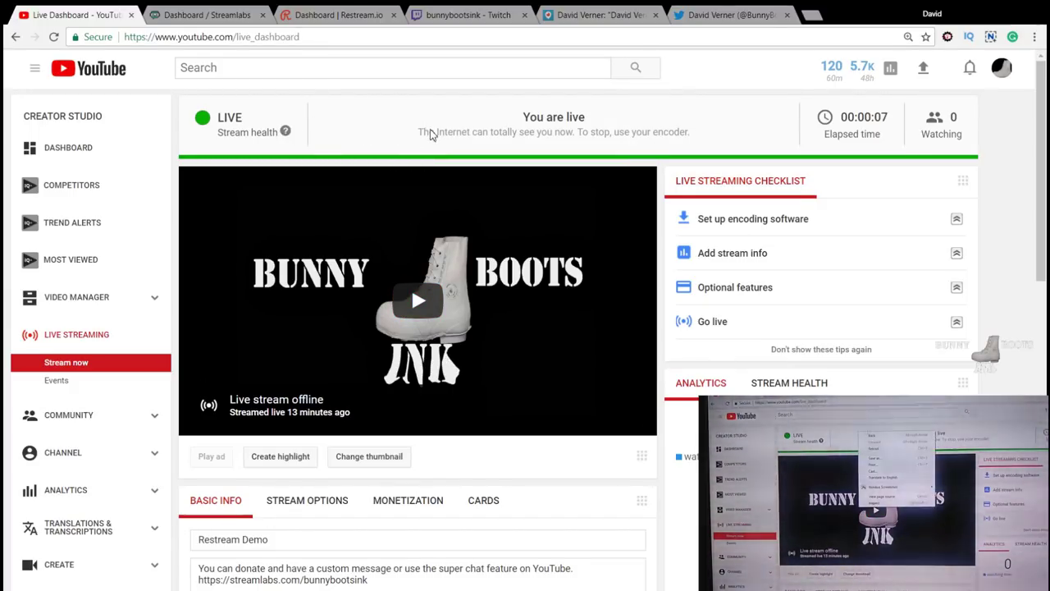
pyautogui.press('F5')
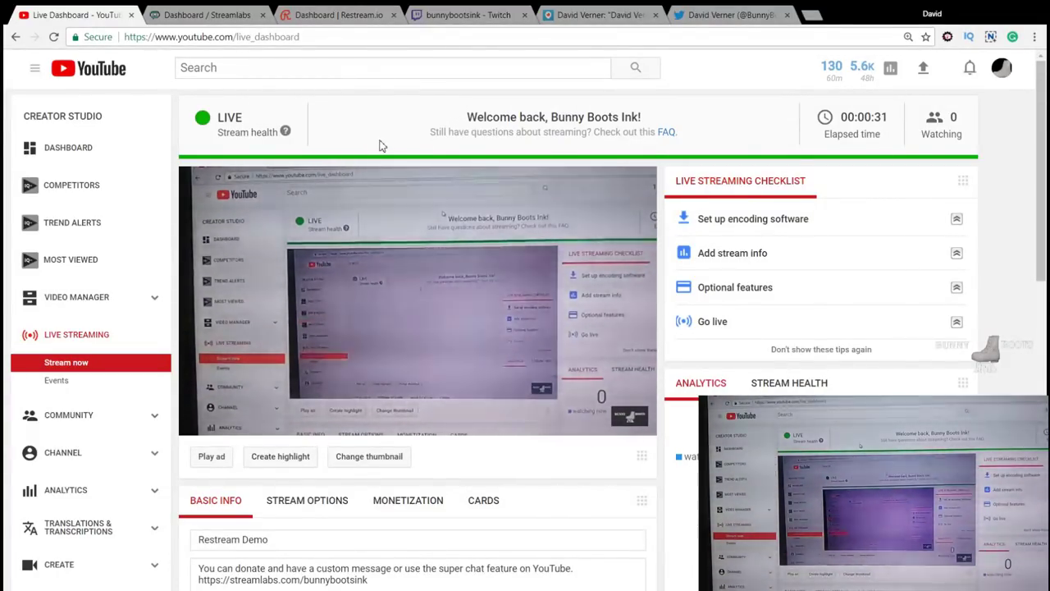
pyautogui.moveTo(415, 260)
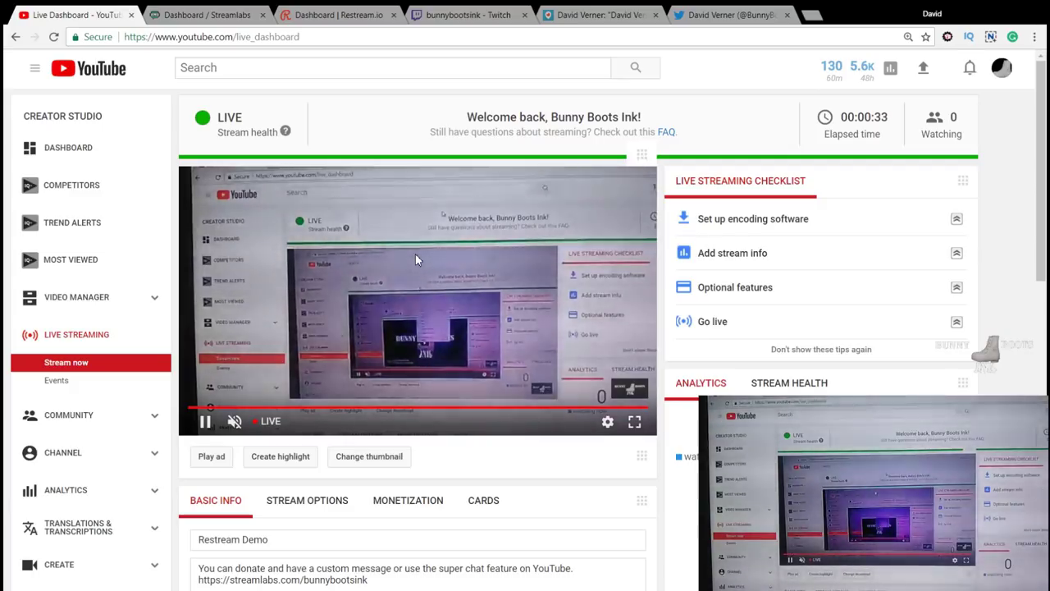
pyautogui.click(454, 18)
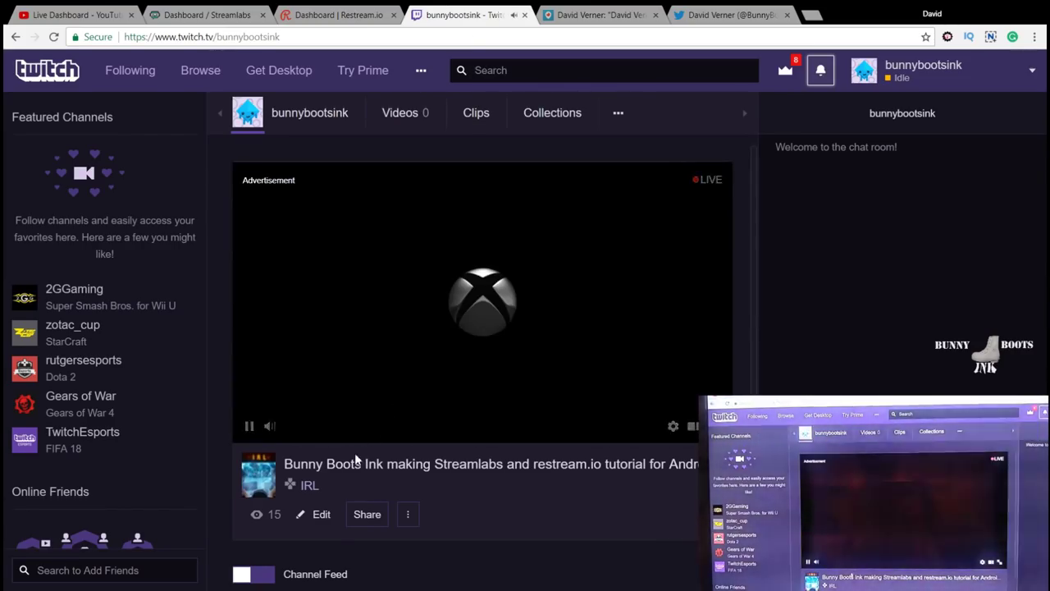
pyautogui.click(270, 426)
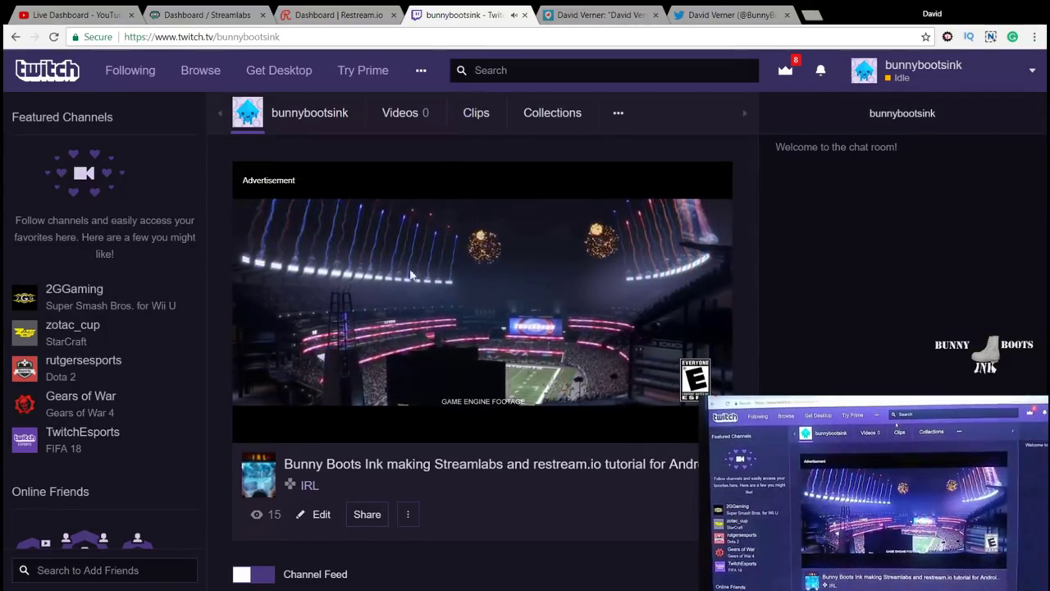
# - Look through the Periscope account settings page and its profile menu for the live broadcast
pyautogui.click(605, 15)
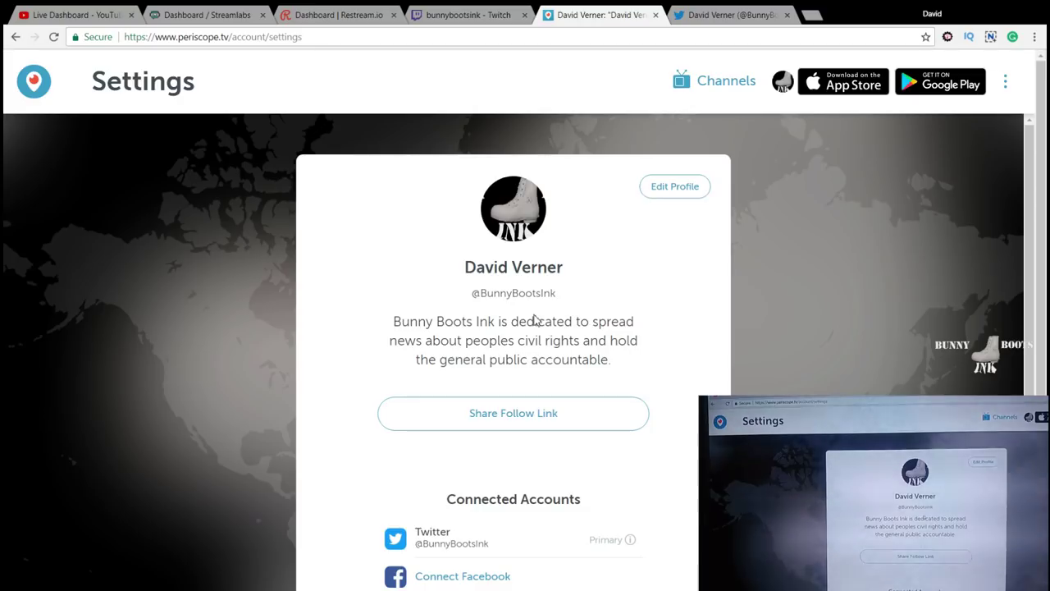
pyautogui.scroll(-3, 634, 254)
pyautogui.scroll(3, 649, 253)
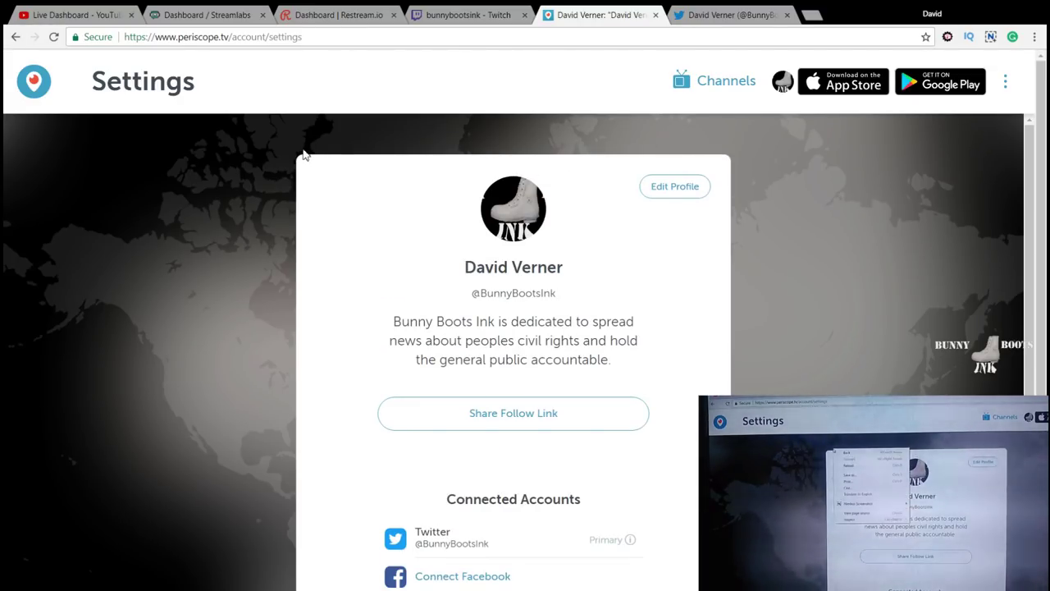
pyautogui.click(715, 79)
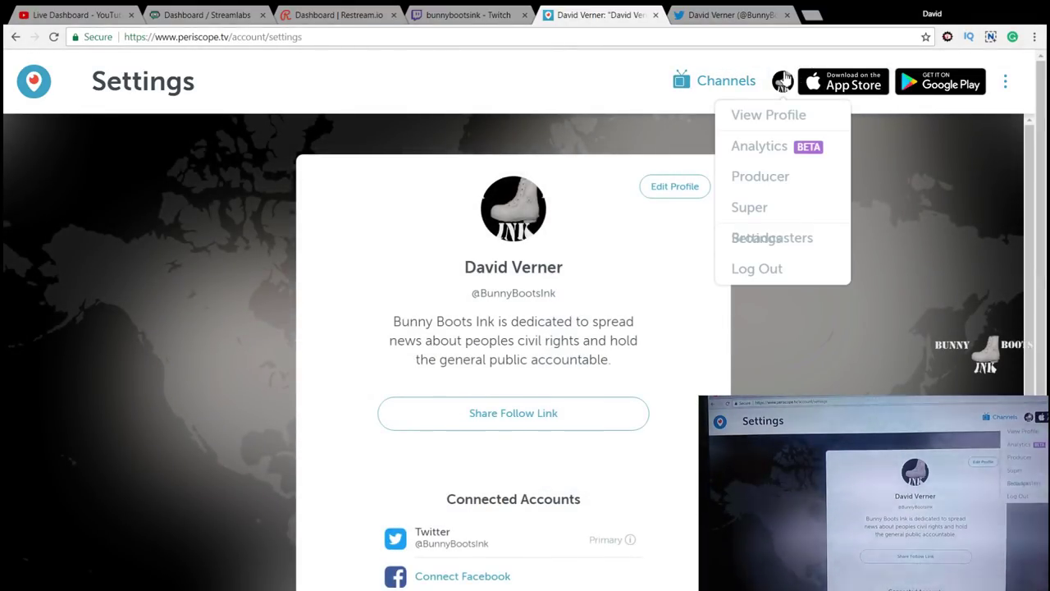
# - Play the newest live broadcast post on the Twitter profile, and return to the Periscope settings page
pyautogui.click(749, 11)
pyautogui.scroll(-3, 591, 197)
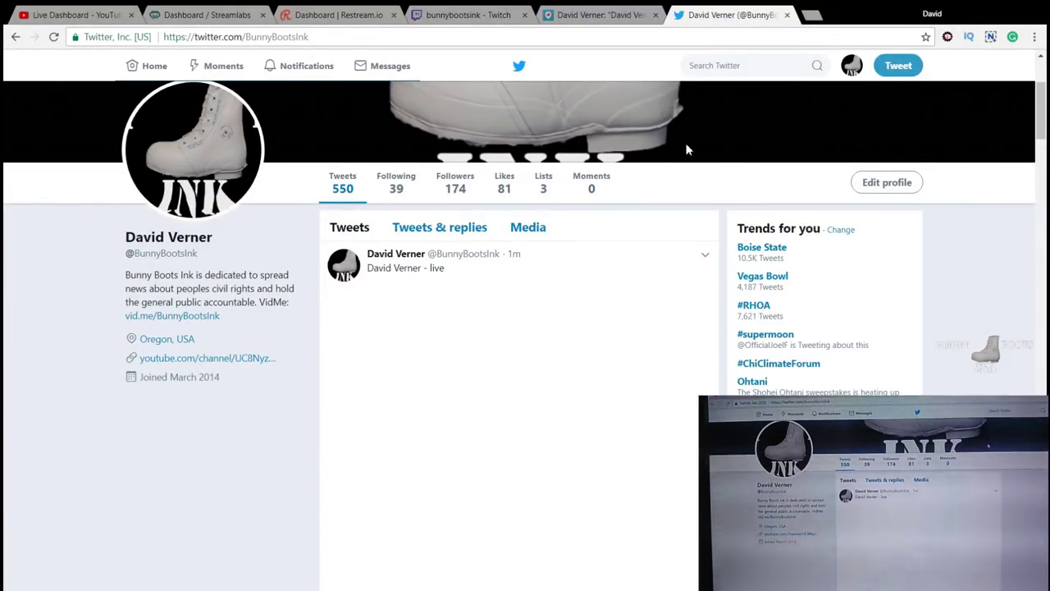
pyautogui.scroll(-2, 688, 150)
pyautogui.scroll(2, 539, 236)
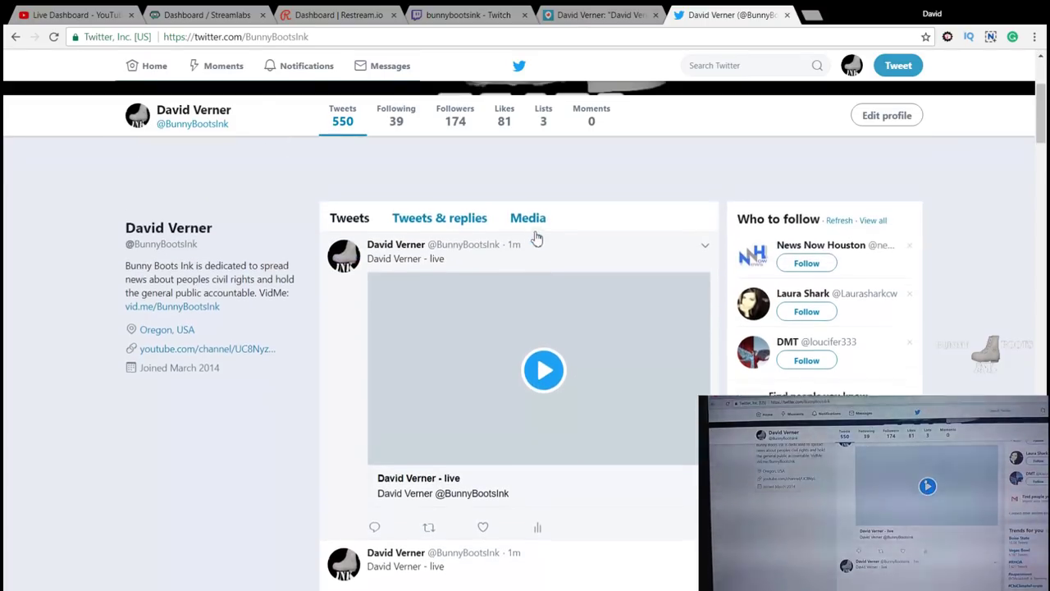
pyautogui.click(545, 298)
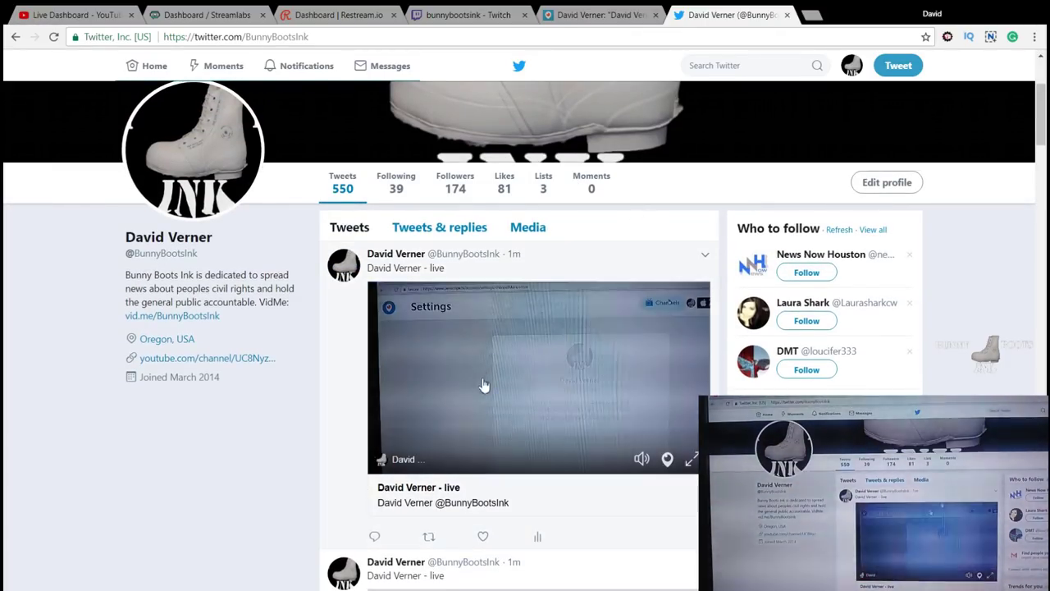
pyautogui.click(641, 10)
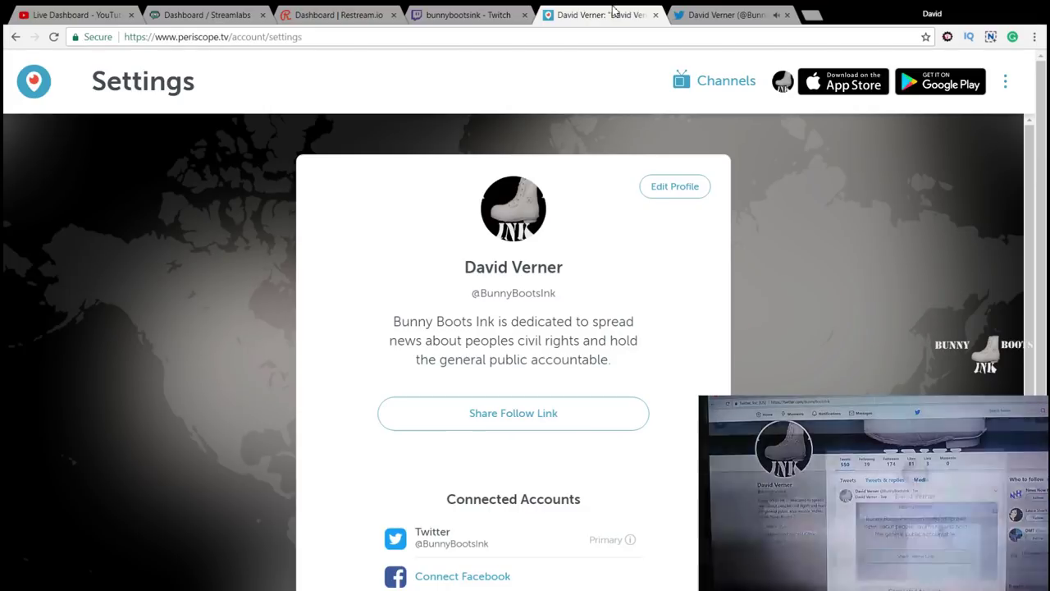
# - Mute the live broadcast video on the Twitter profile, and return to the Periscope settings page
pyautogui.click(698, 15)
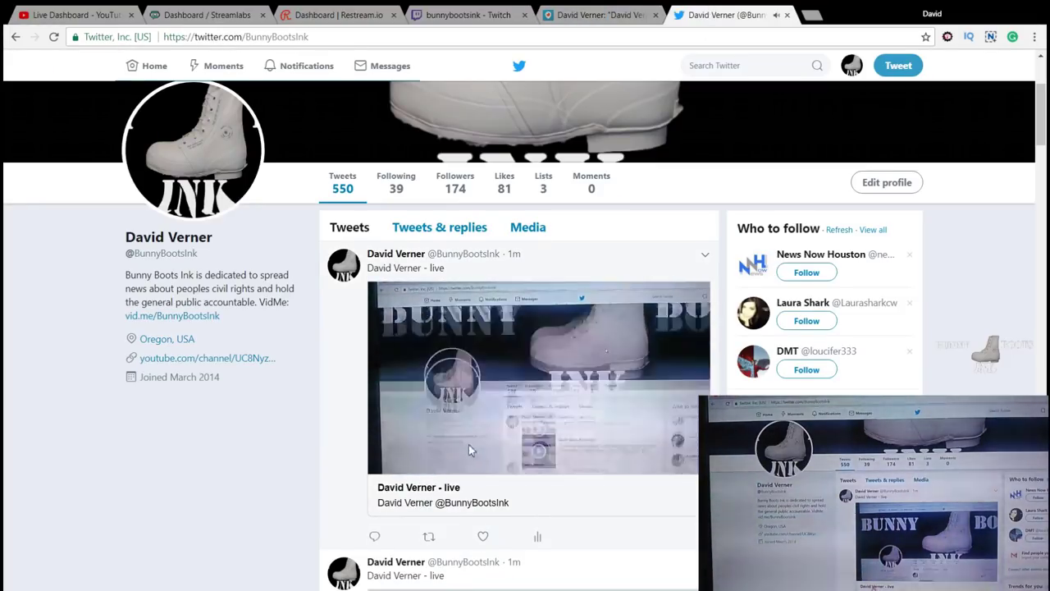
pyautogui.click(643, 461)
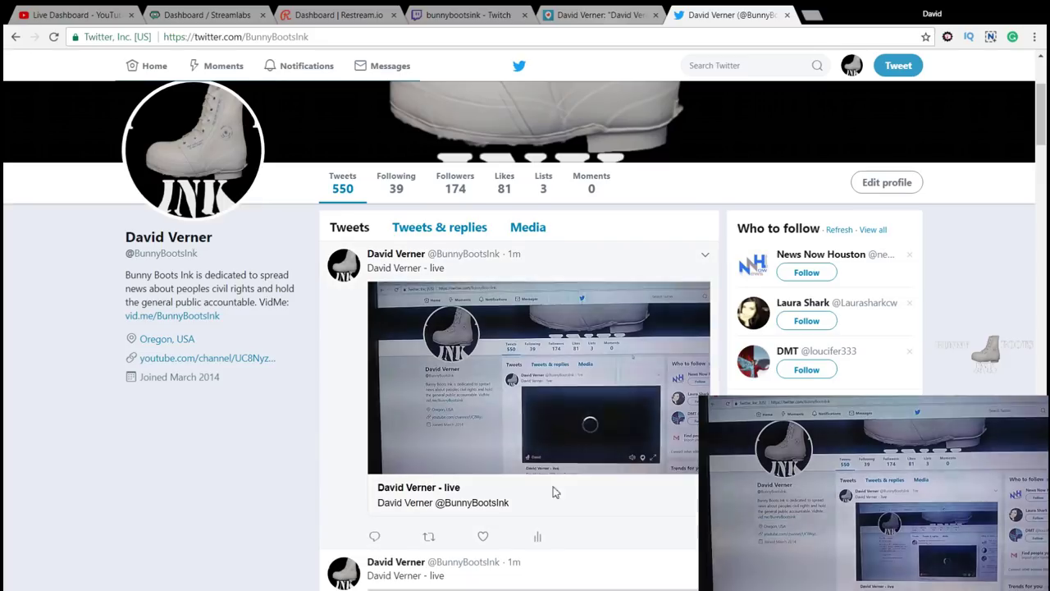
pyautogui.click(604, 14)
pyautogui.scroll(-2, 599, 270)
pyautogui.scroll(2, 633, 244)
pyautogui.scroll(-2, 656, 214)
pyautogui.scroll(2, 700, 176)
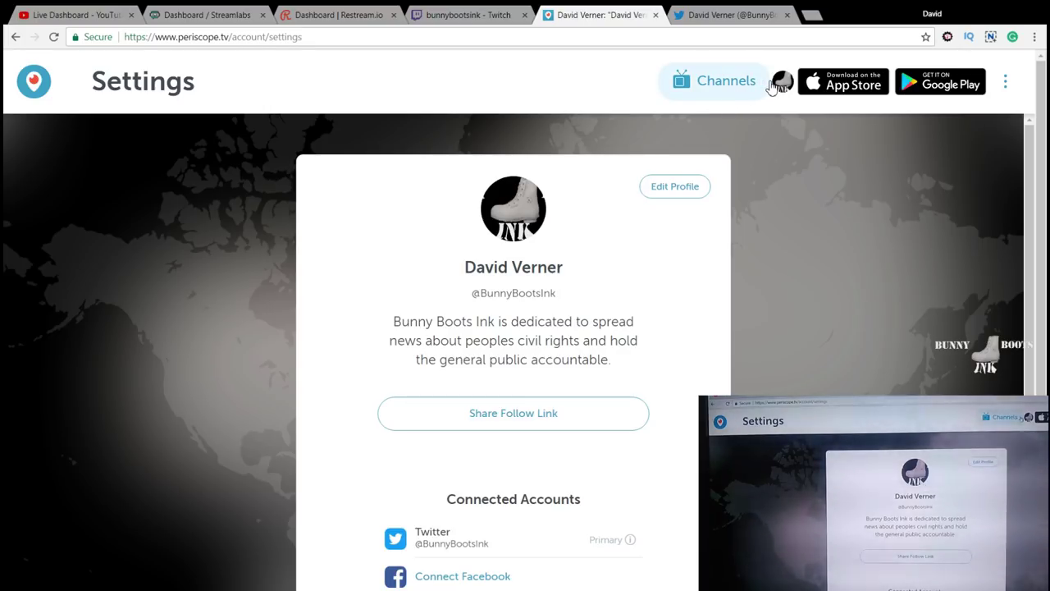
# - Open the account's own Periscope profile, dismissing the channels overlay
pyautogui.click(769, 85)
pyautogui.moveTo(783, 84)
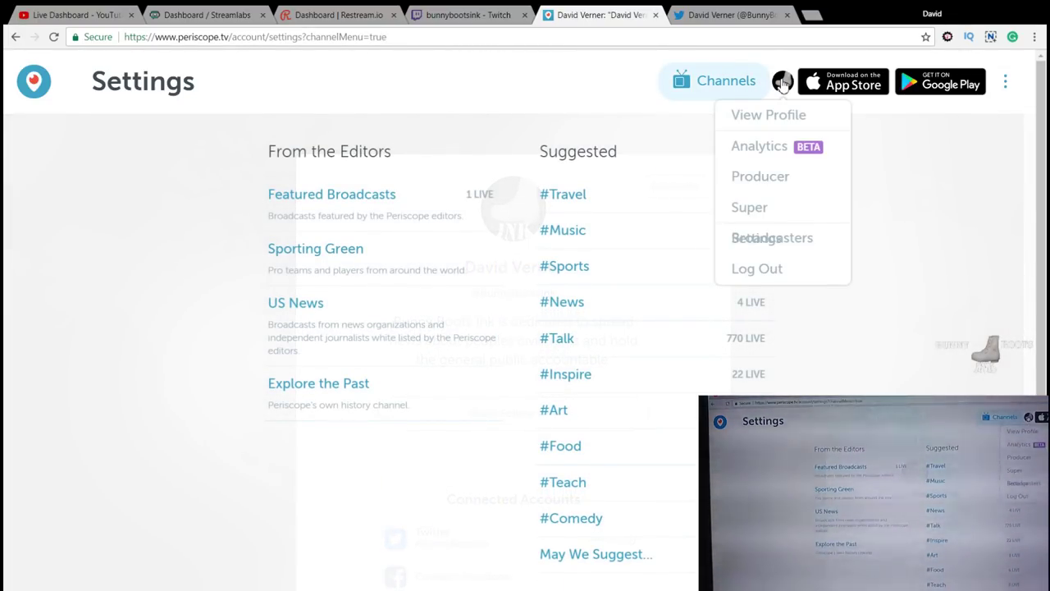
pyautogui.click(773, 117)
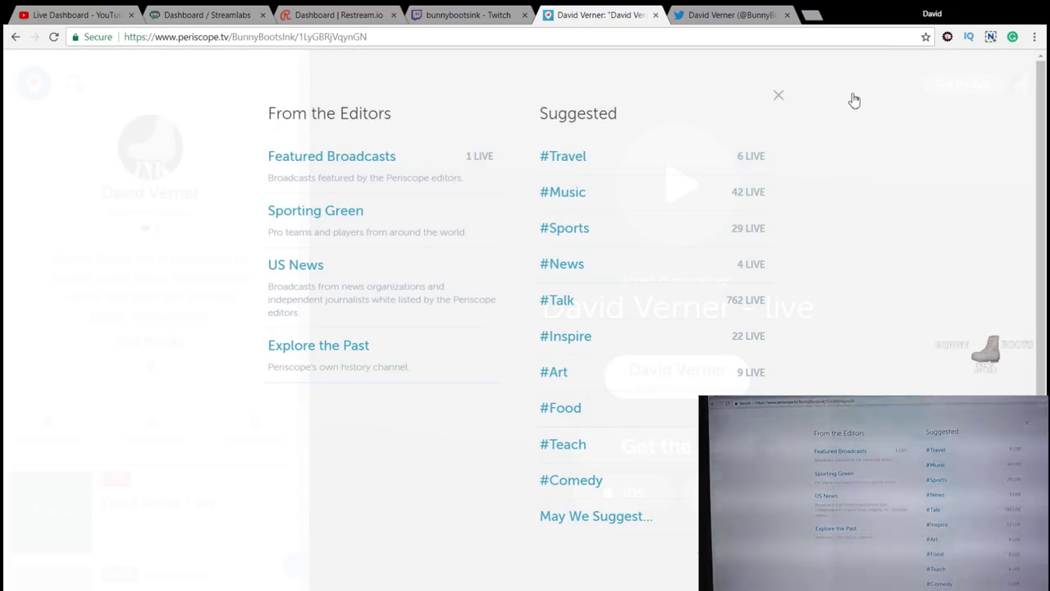
pyautogui.click(784, 104)
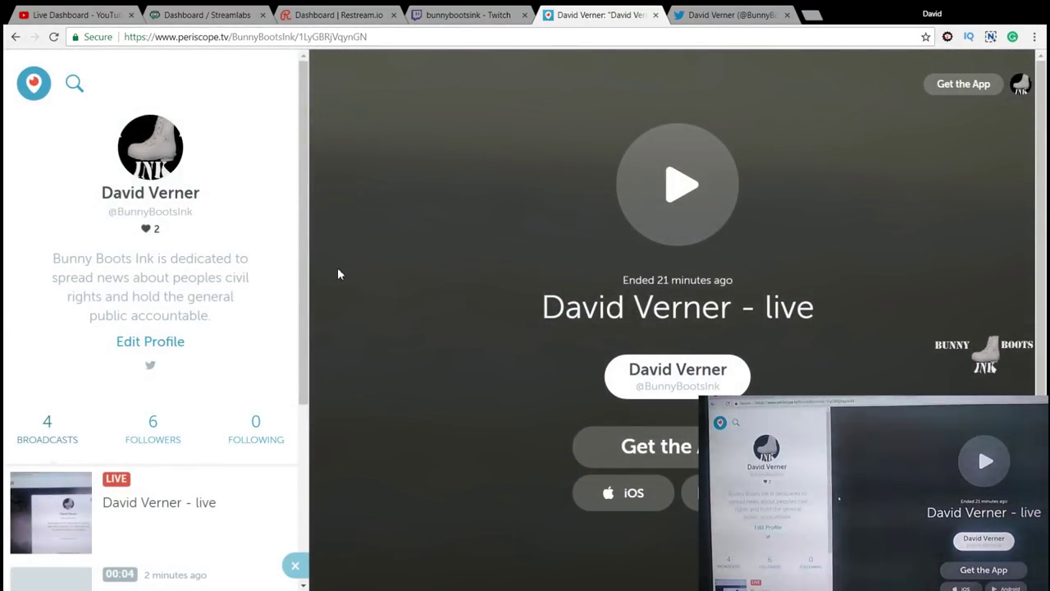
# - Play the ended Periscope broadcast, and switch to the one marked LIVE with its sound muted
pyautogui.click(690, 171)
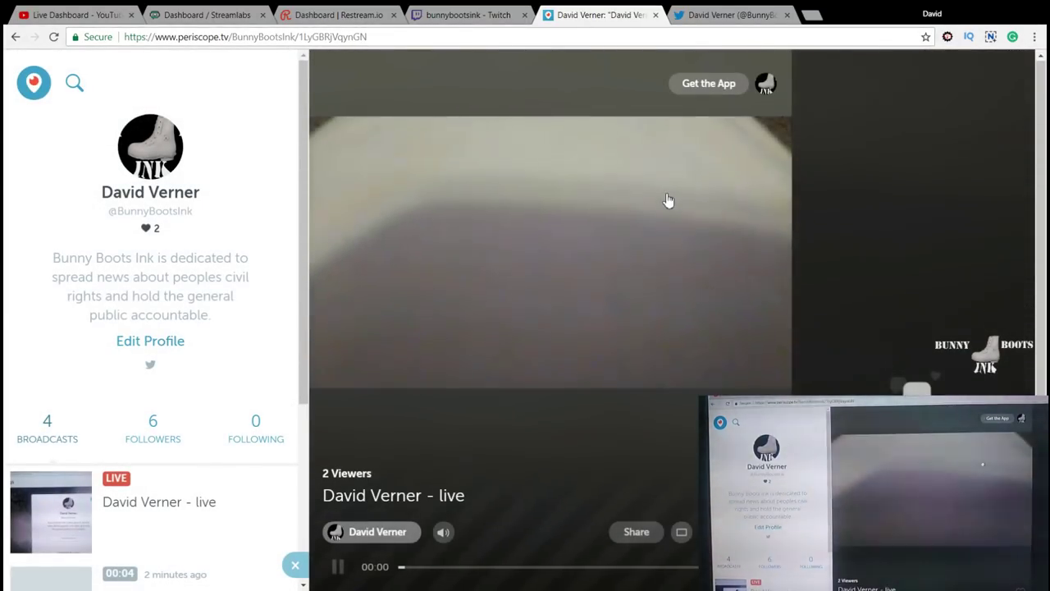
pyautogui.click(101, 538)
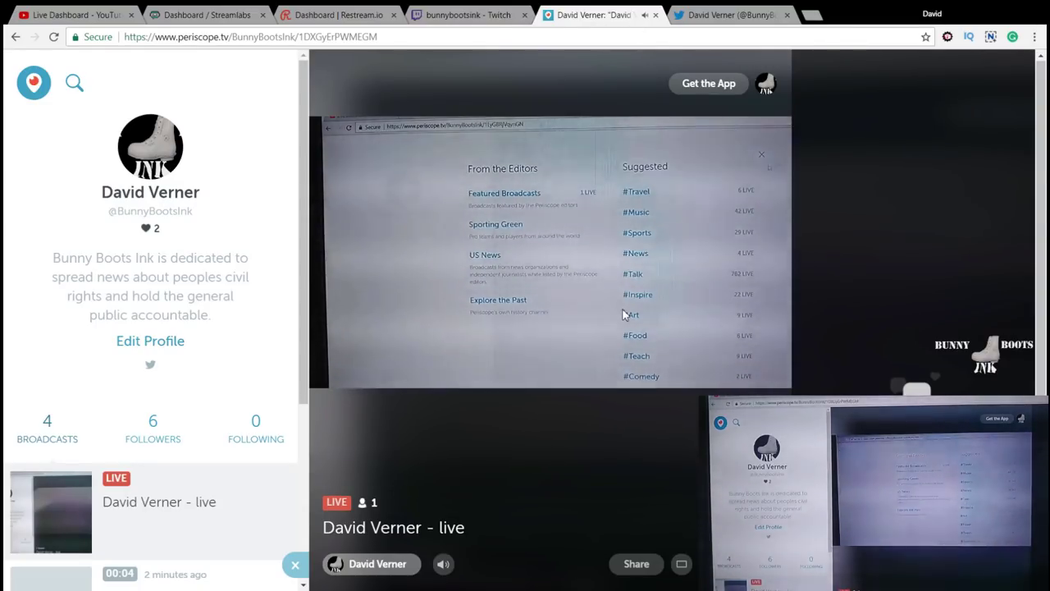
pyautogui.click(443, 563)
# - View the live stream on the Twitch channel page, and open the channel's Video Manager
pyautogui.click(490, 10)
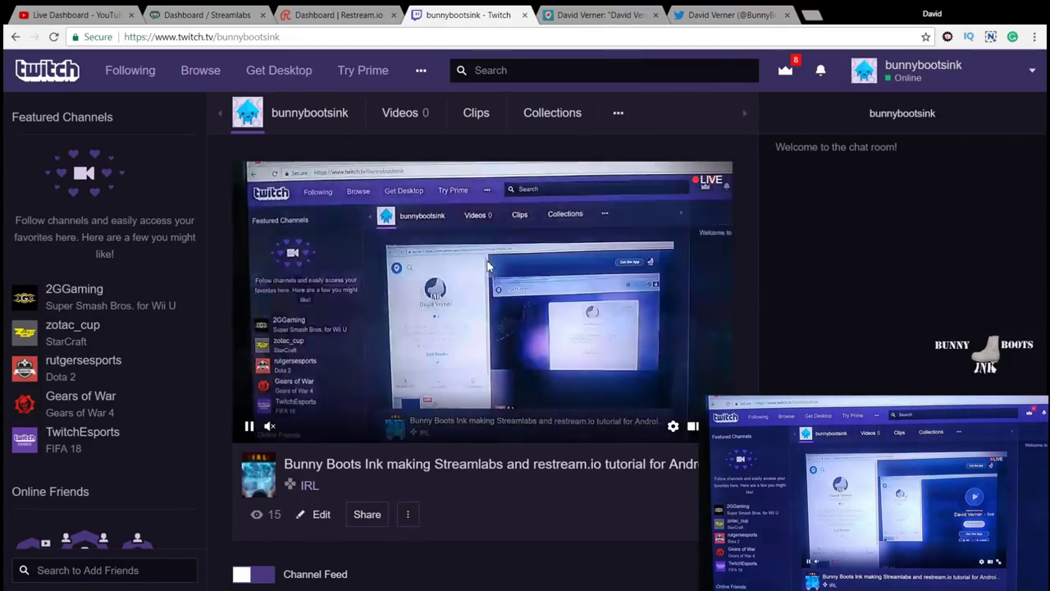
pyautogui.click(1038, 72)
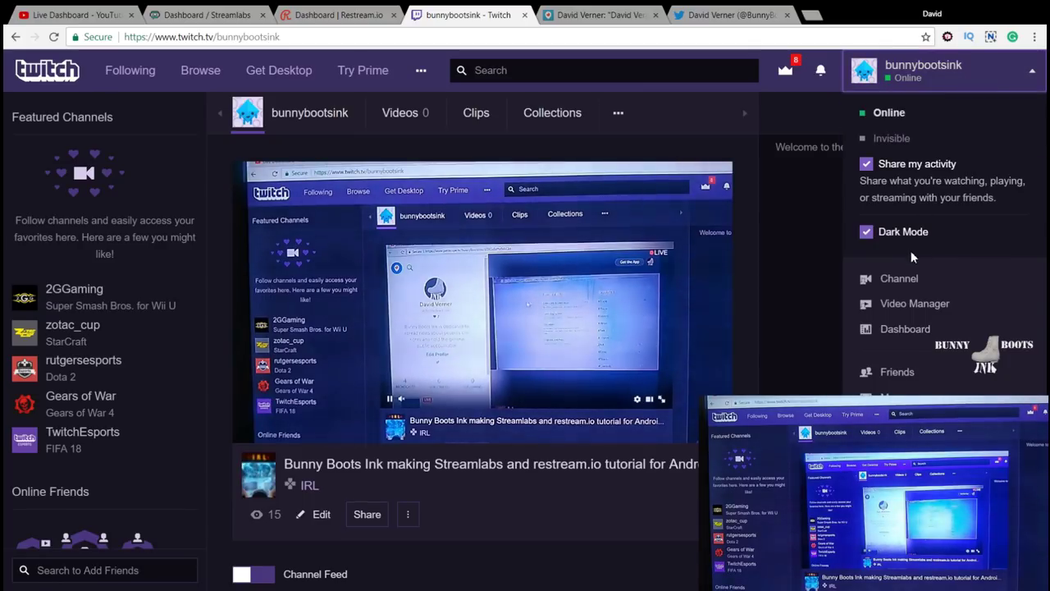
pyautogui.click(903, 281)
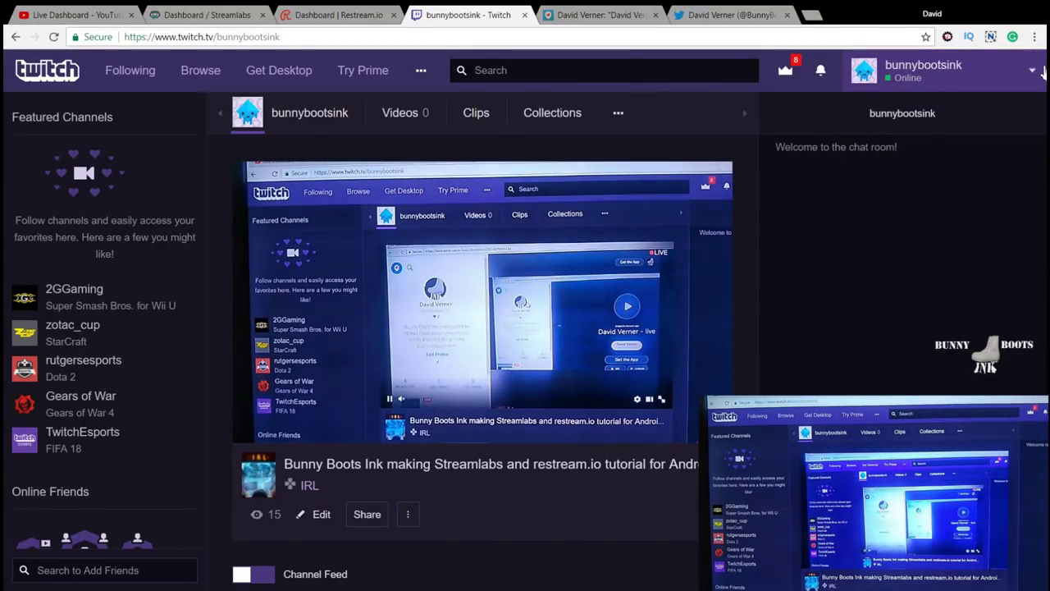
pyautogui.click(1036, 70)
pyautogui.click(911, 300)
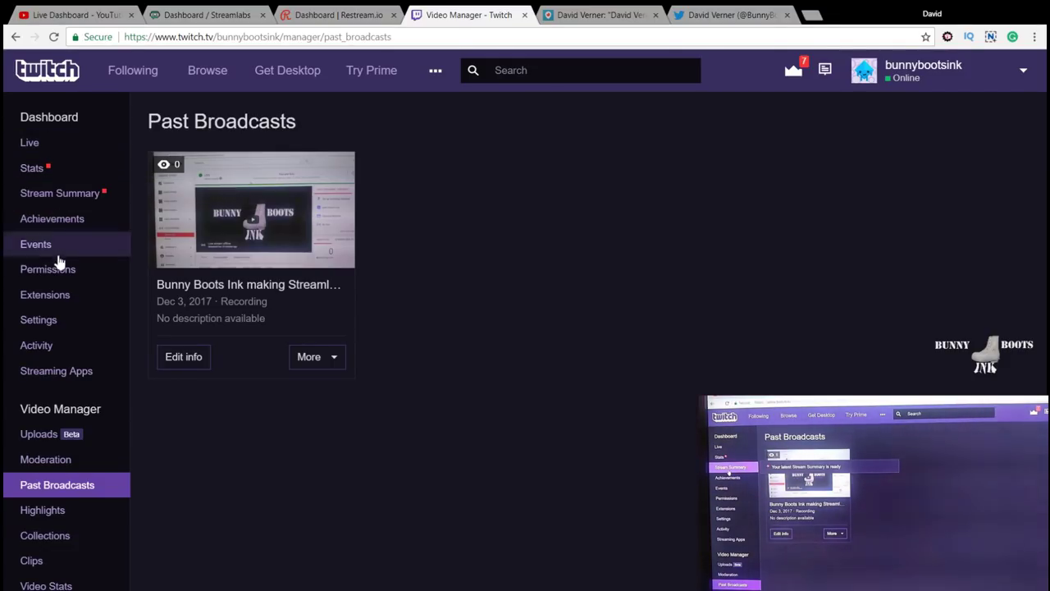
# - Open the Twitch dashboard settings and read the explanation of the Store Past Broadcasts option
pyautogui.click(59, 321)
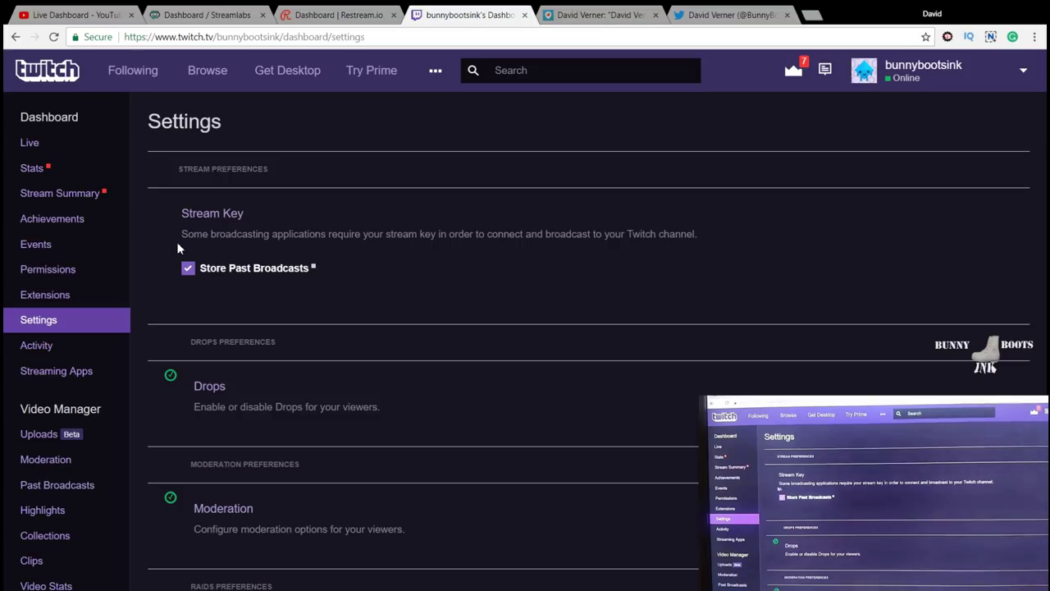
pyautogui.moveTo(184, 275); pyautogui.dragTo(269, 343)
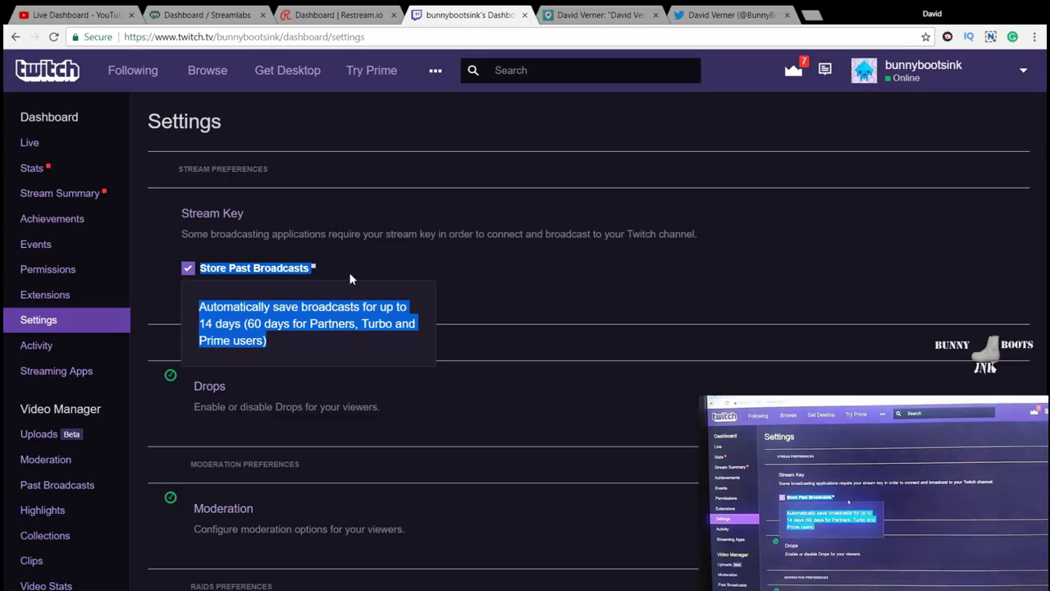
pyautogui.click(351, 279)
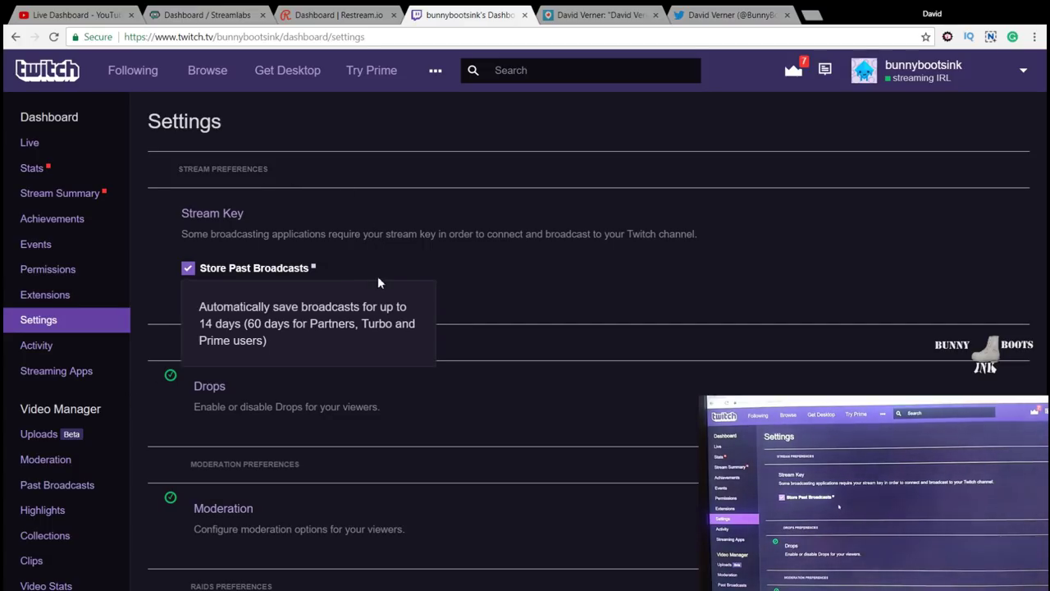
pyautogui.moveTo(275, 273)
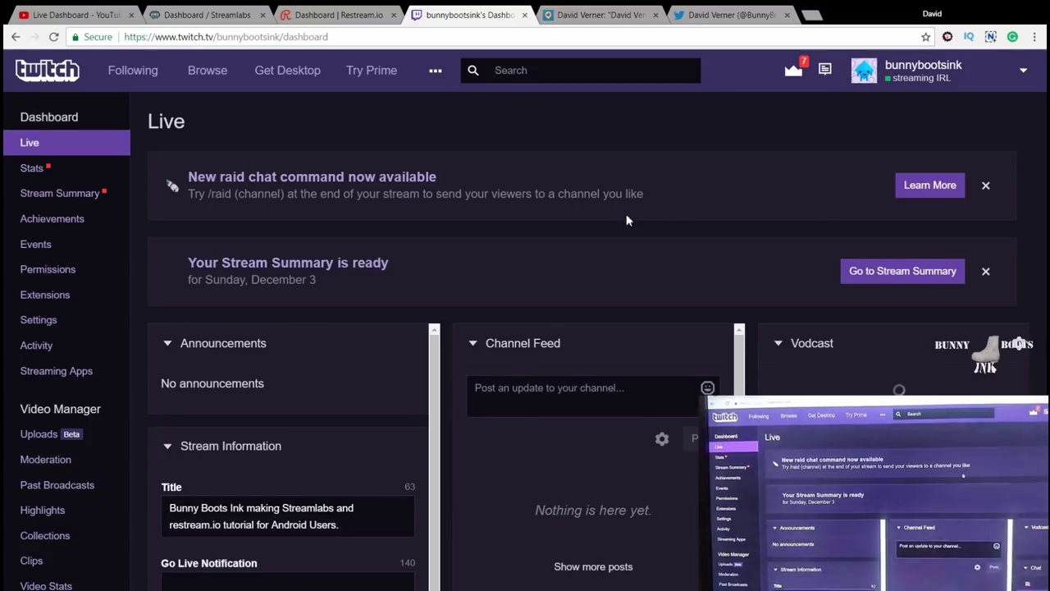
# - Examine the stream information and video preview on Twitch's Live dashboard
pyautogui.scroll(-5, 626, 214)
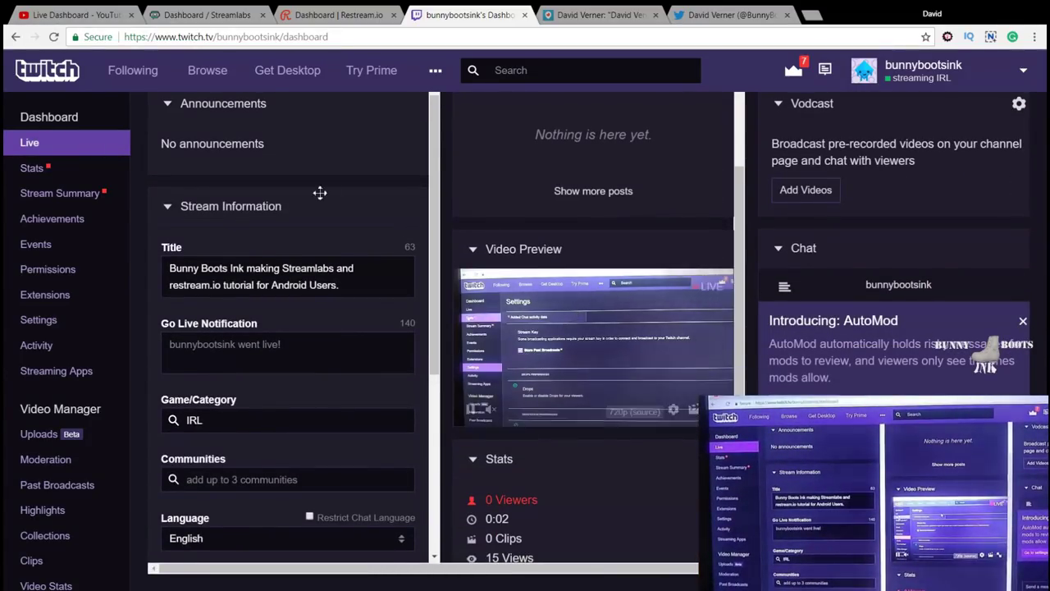
pyautogui.scroll(-2, 315, 251)
pyautogui.scroll(6, 271, 187)
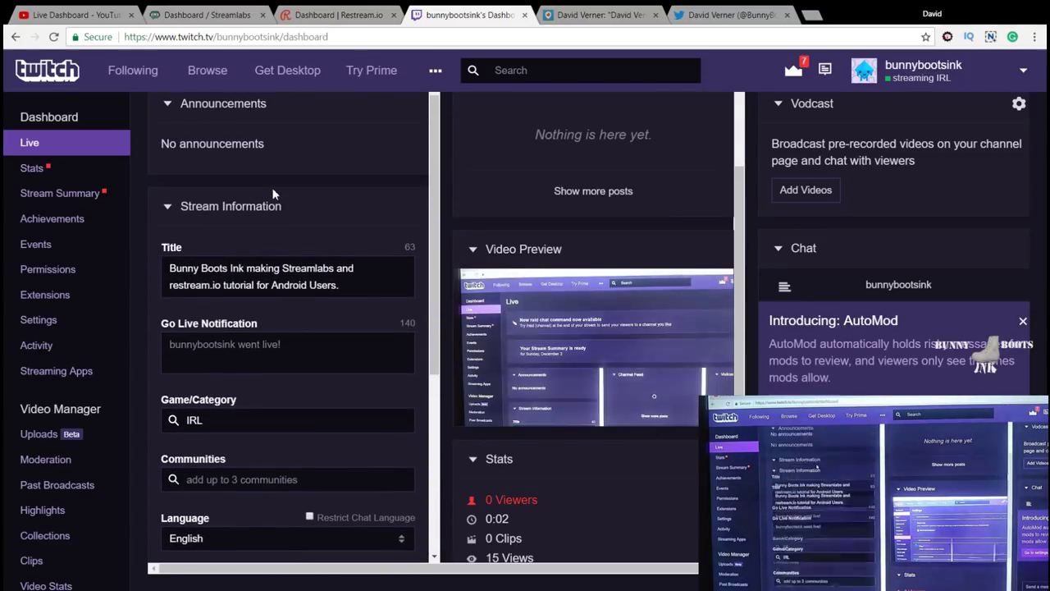
# - Inspect the encoder settings warning for the Periscope channel on the Restream dashboard
pyautogui.click(314, 15)
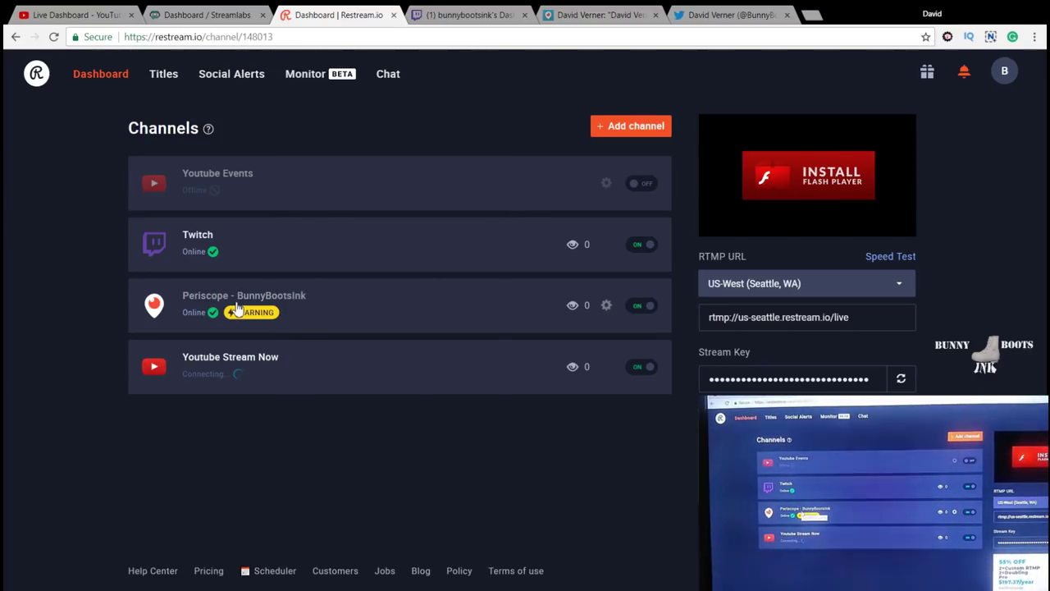
pyautogui.moveTo(236, 311)
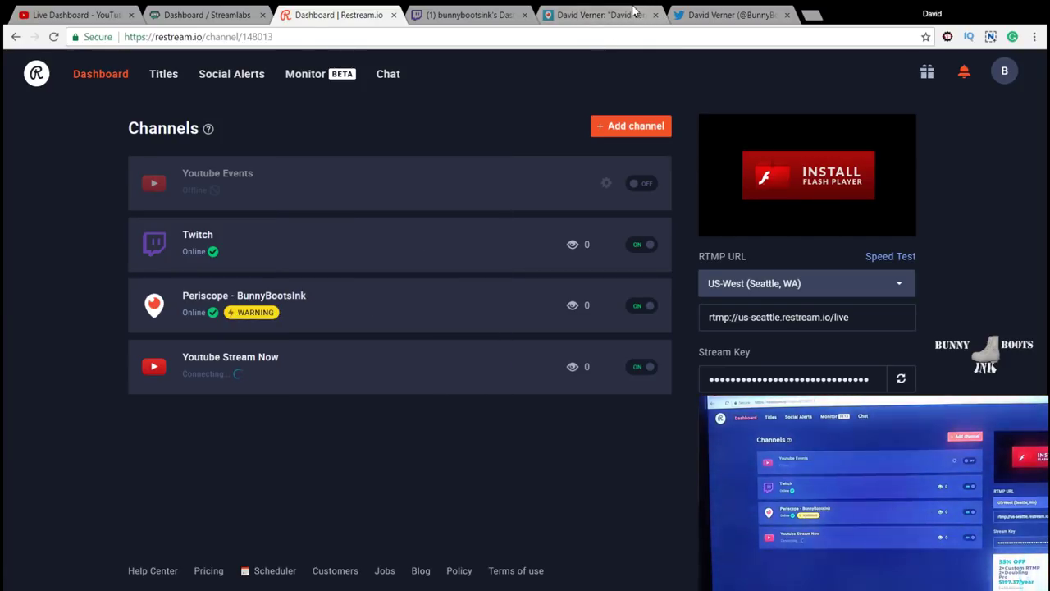
# - Check the live broadcast on Periscope and Twitter, and return to the Streamlabs and YouTube dashboards
pyautogui.click(608, 15)
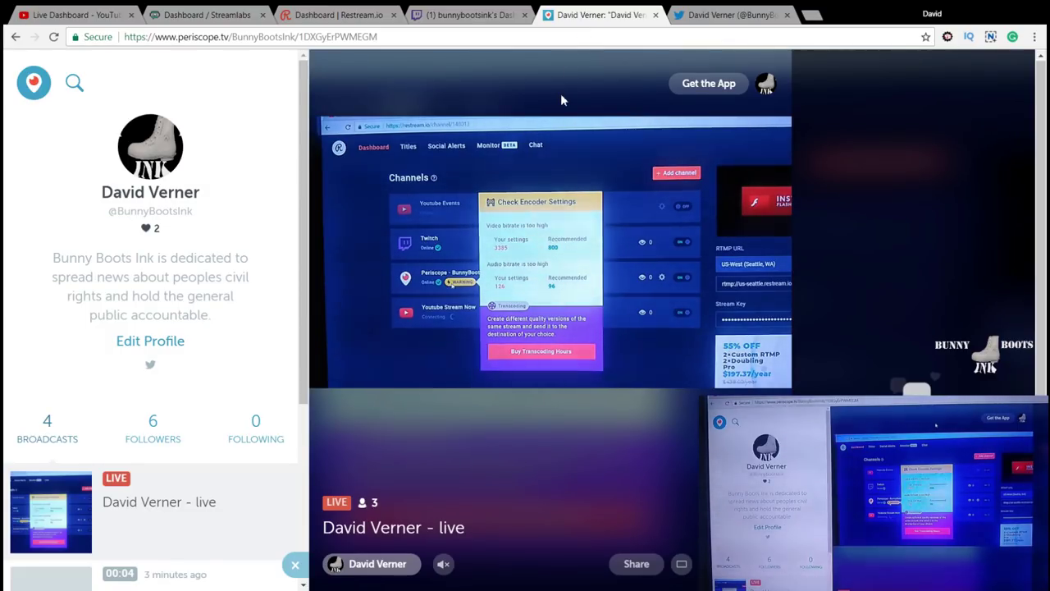
pyautogui.click(713, 13)
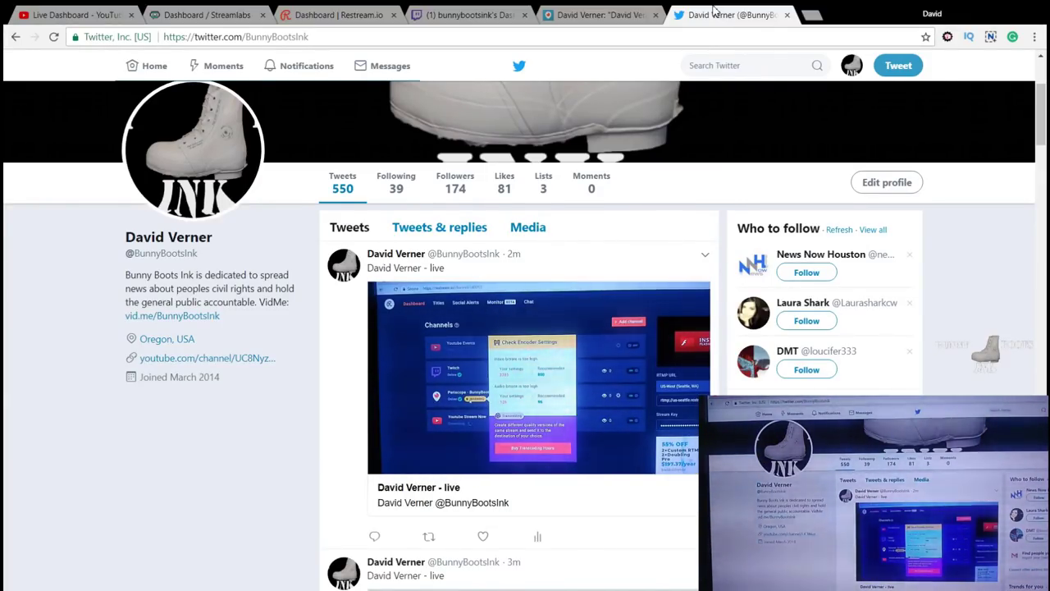
pyautogui.click(217, 12)
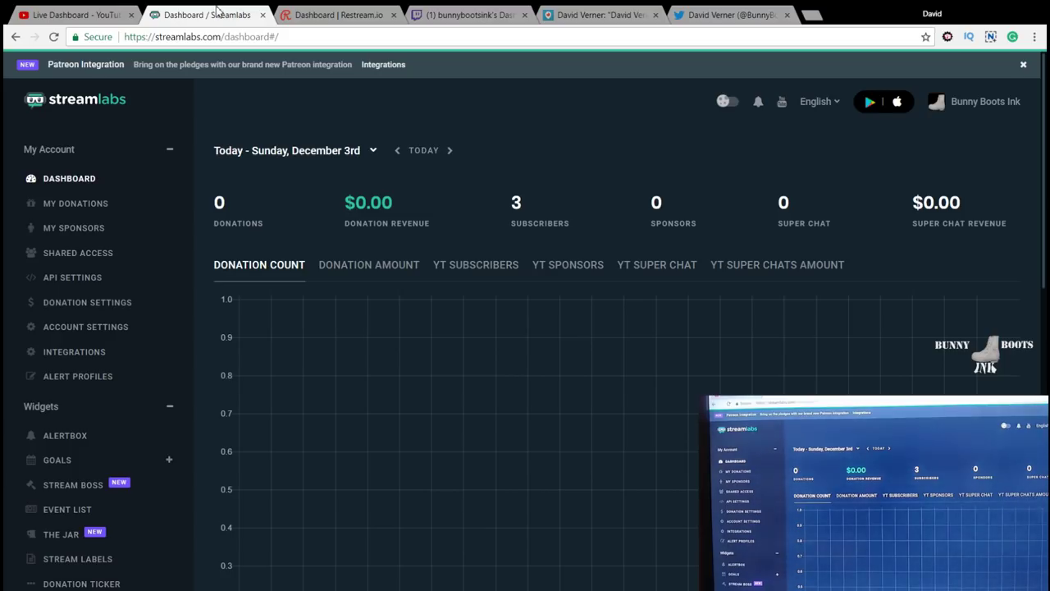
pyautogui.click(113, 15)
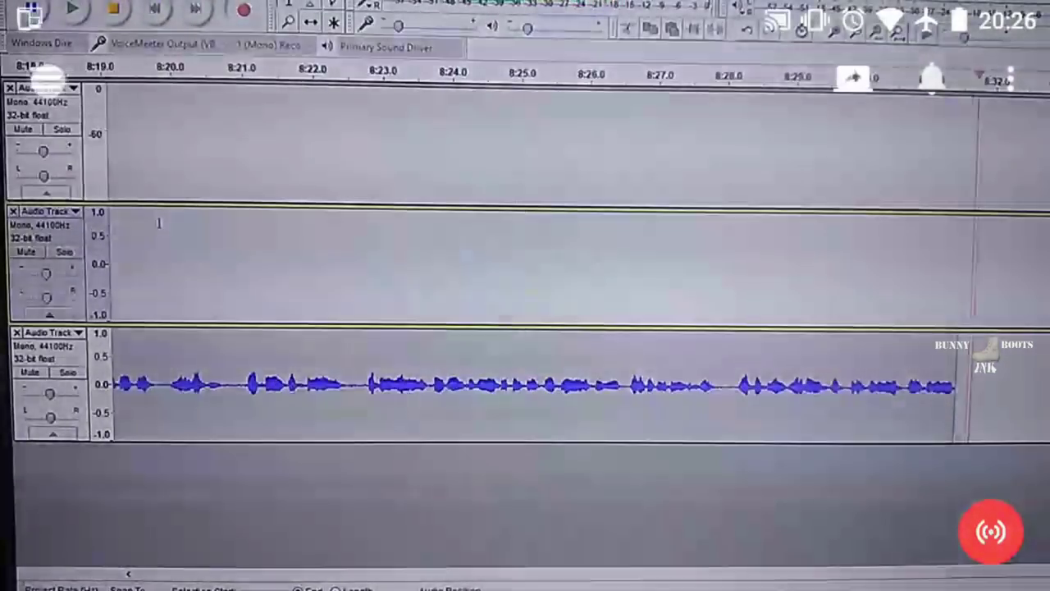
# - In the Streamlabs mobile app's Editor, enable the Alertbox, Event List, Chatbox and Donation Ticker widgets
pyautogui.moveTo(5, 481); pyautogui.dragTo(328, 481)
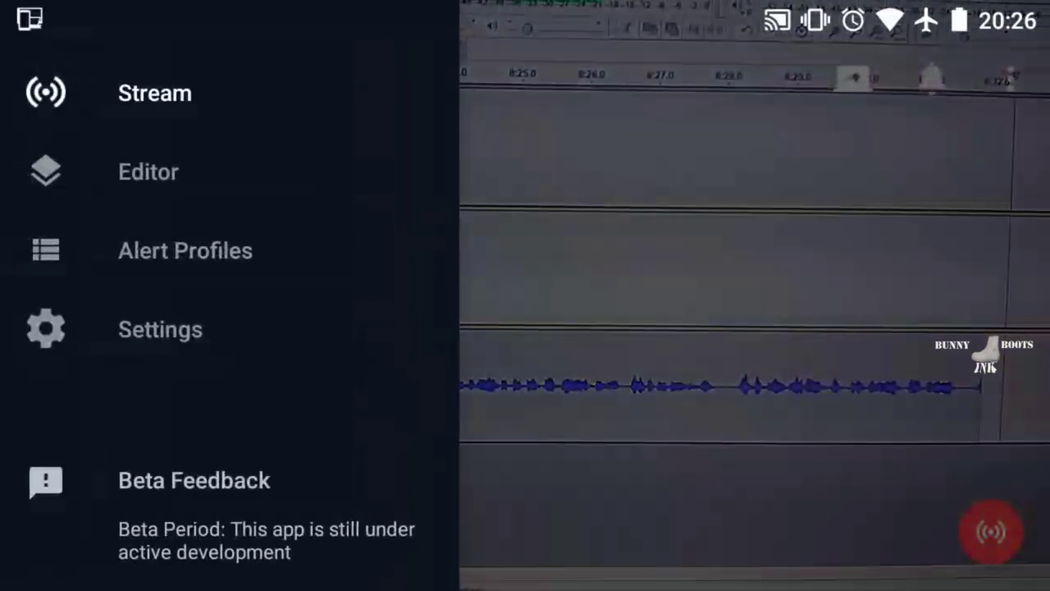
pyautogui.click(149, 171)
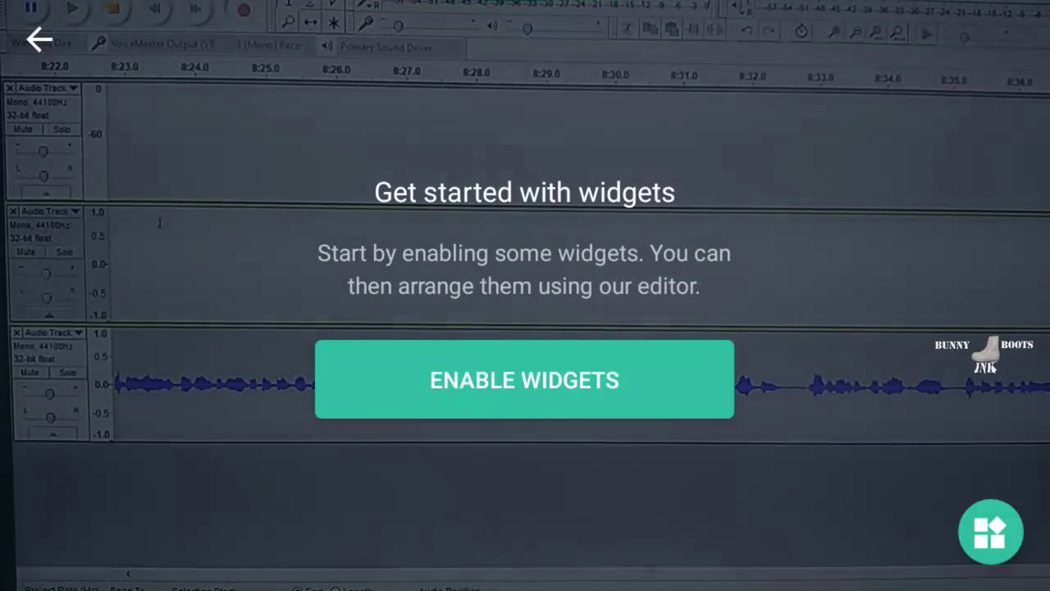
pyautogui.click(524, 379)
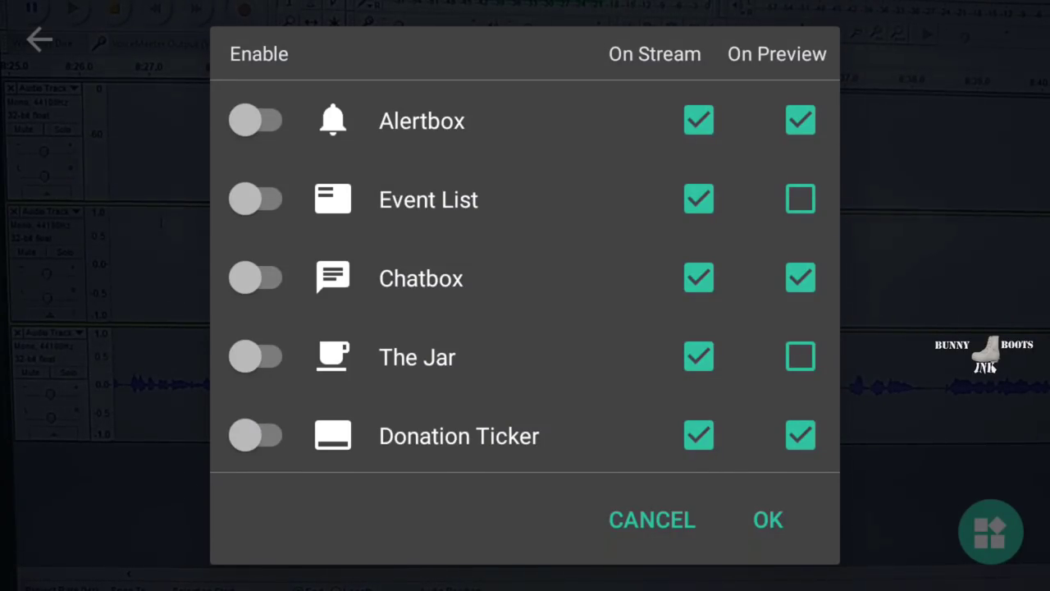
pyautogui.click(259, 121)
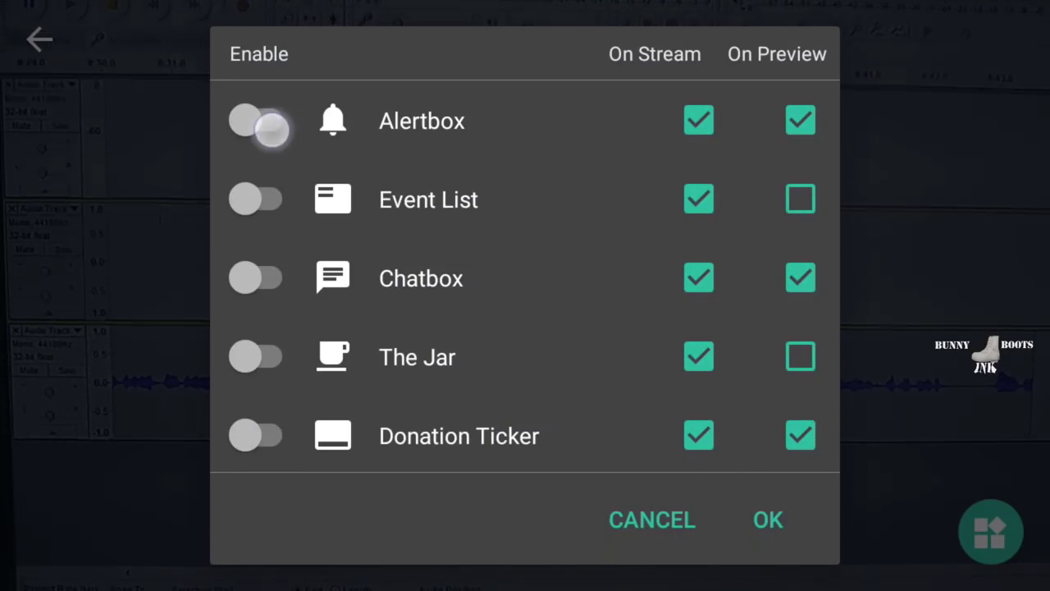
pyautogui.click(258, 200)
pyautogui.click(259, 278)
pyautogui.click(258, 436)
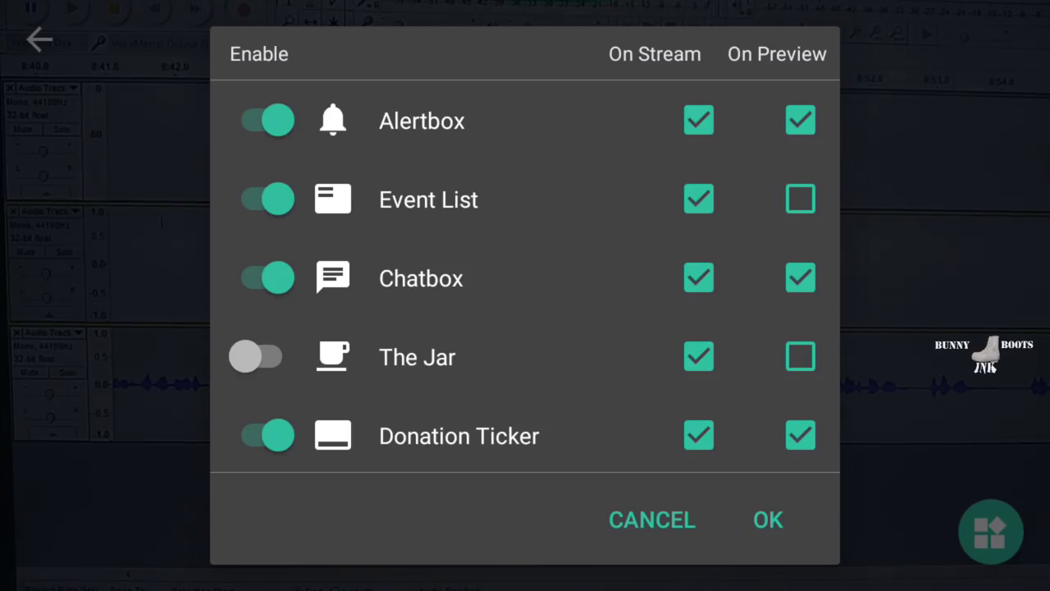
pyautogui.moveTo(575, 316); pyautogui.dragTo(590, 348)
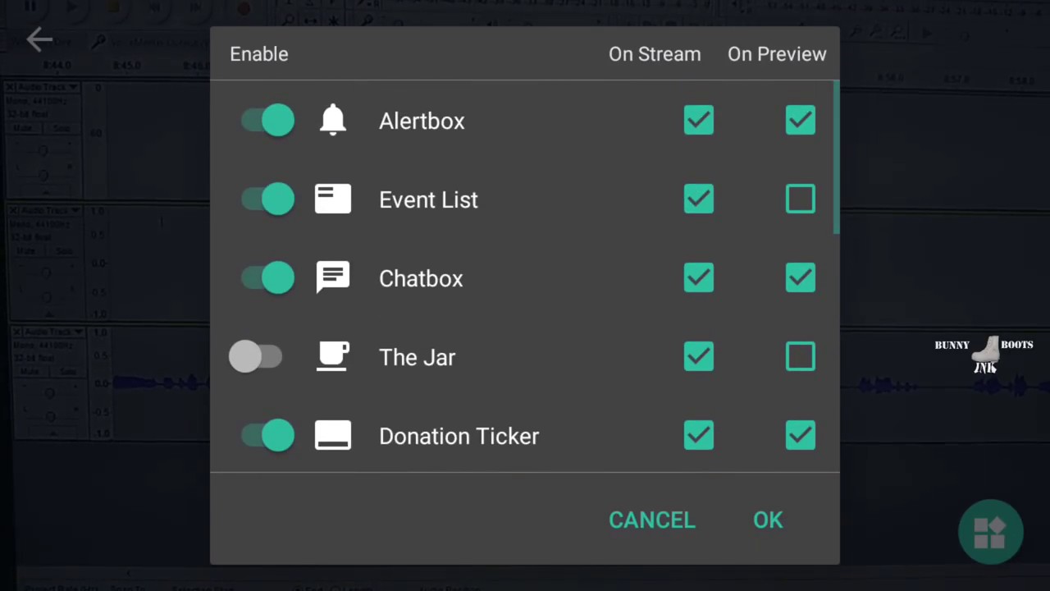
pyautogui.click(774, 572)
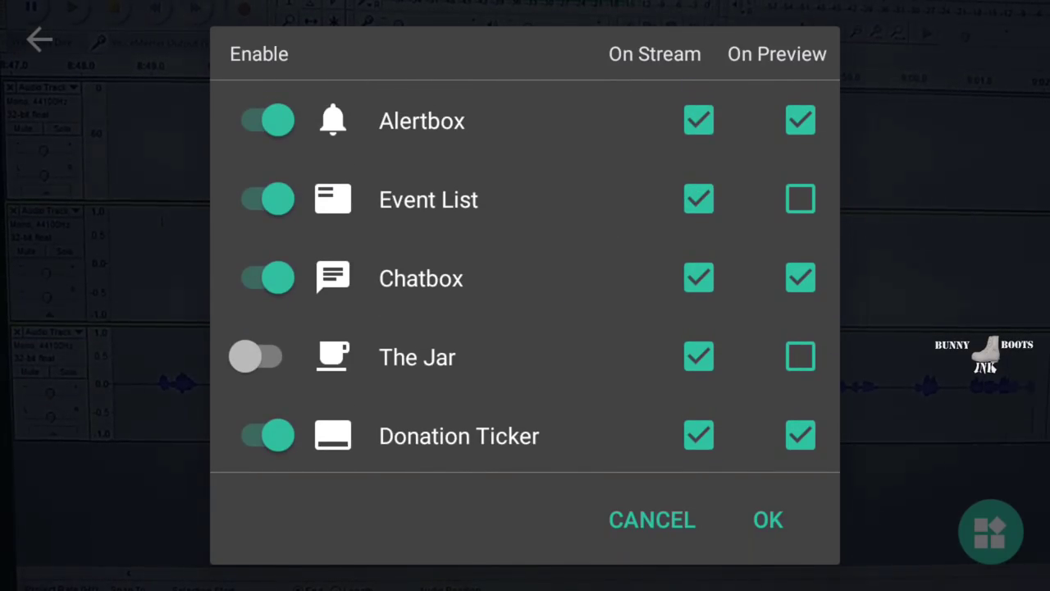
pyautogui.click(792, 519)
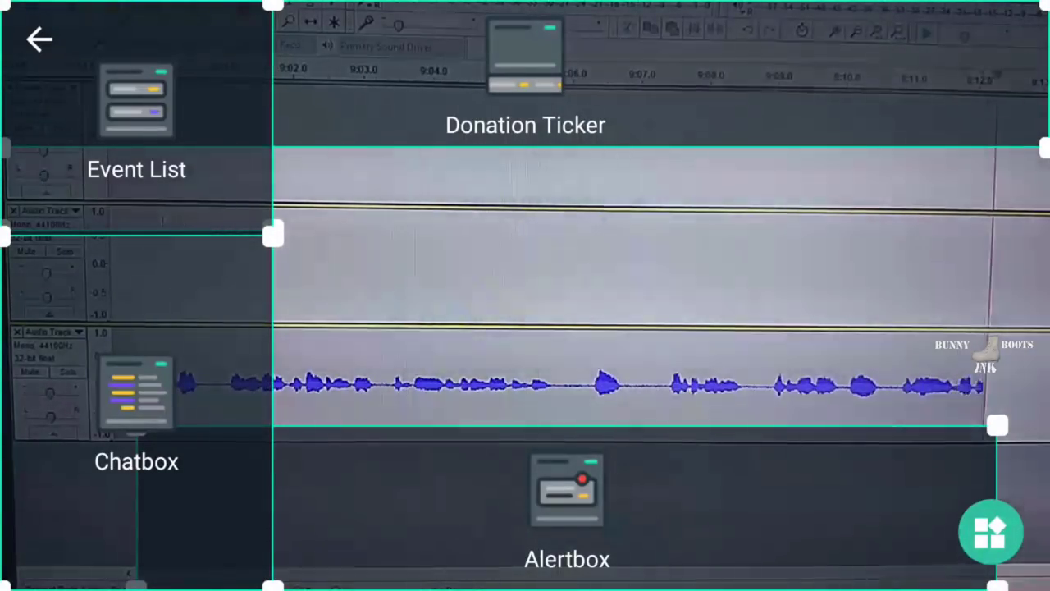
# - Lower the Chatbox's upper edge slightly to leave a gap beneath the Event List, and shift the Alertbox slightly to the left
pyautogui.moveTo(147, 337); pyautogui.dragTo(65, 385)
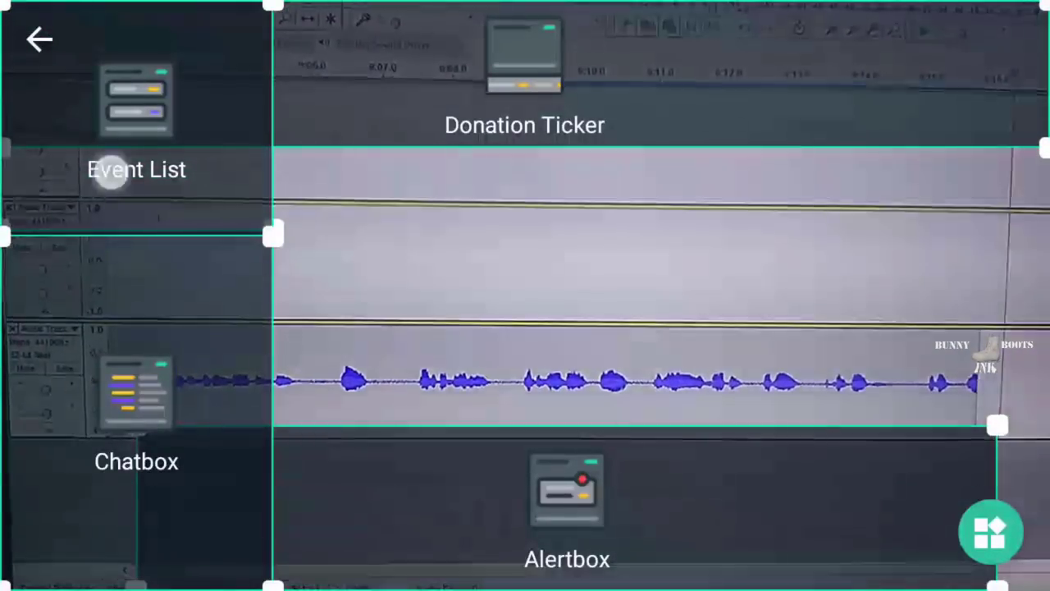
pyautogui.moveTo(117, 209); pyautogui.dragTo(223, 236)
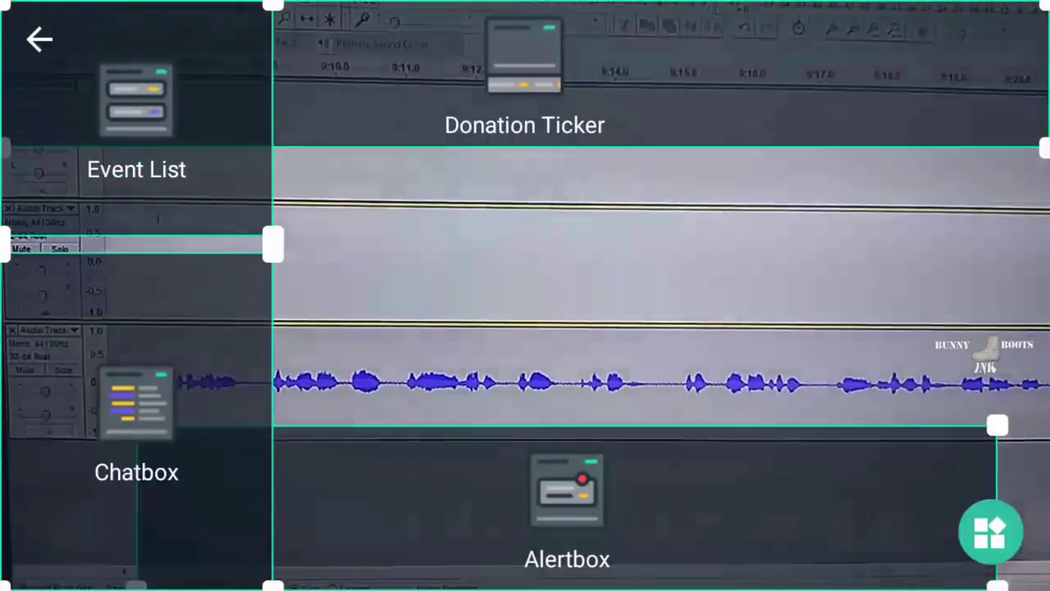
pyautogui.moveTo(452, 468)
pyautogui.mouseDown()
pyautogui.moveTo(424, 465)
pyautogui.moveTo(436, 473)
pyautogui.mouseUp()
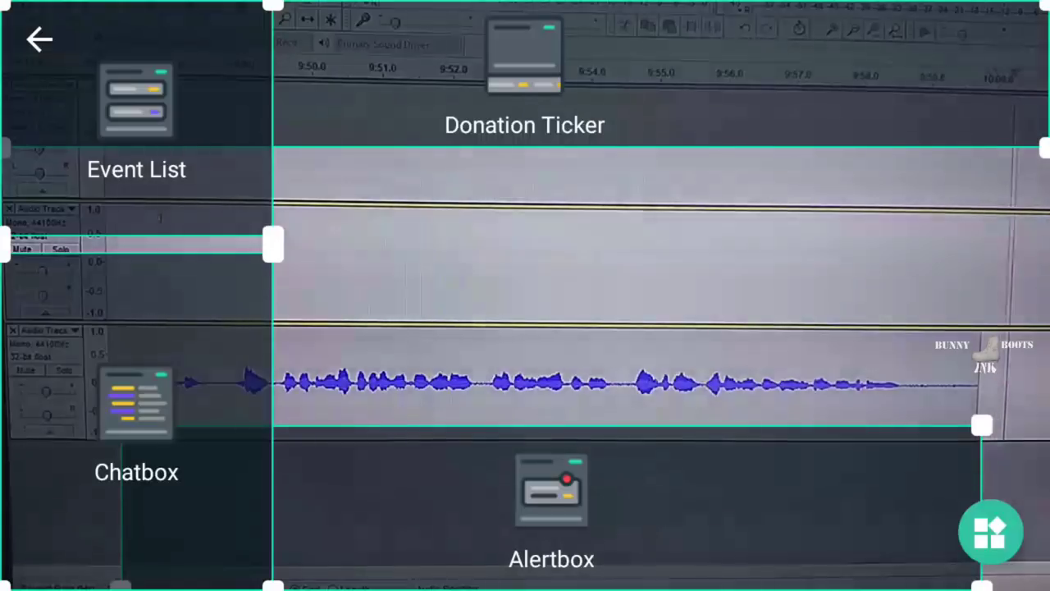
# - Move the edge between the Event List and Chatbox widgets slightly upward in the mobile app's Editor
pyautogui.moveTo(272, 244); pyautogui.dragTo(279, 215)
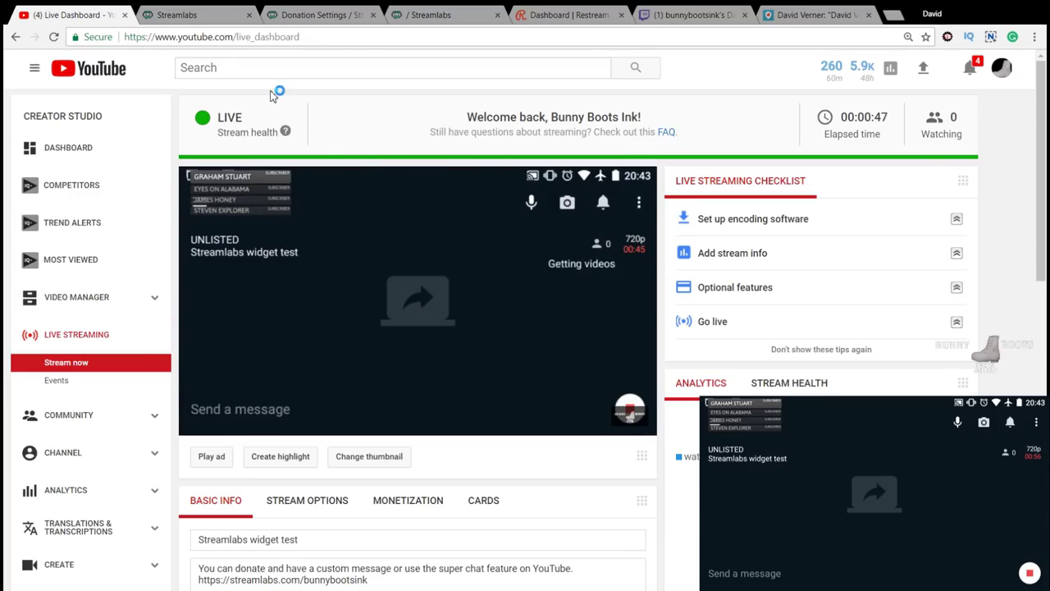
# - Switch to the Streamlabs website in the browser and log out of the Twitch-linked account
pyautogui.click(191, 17)
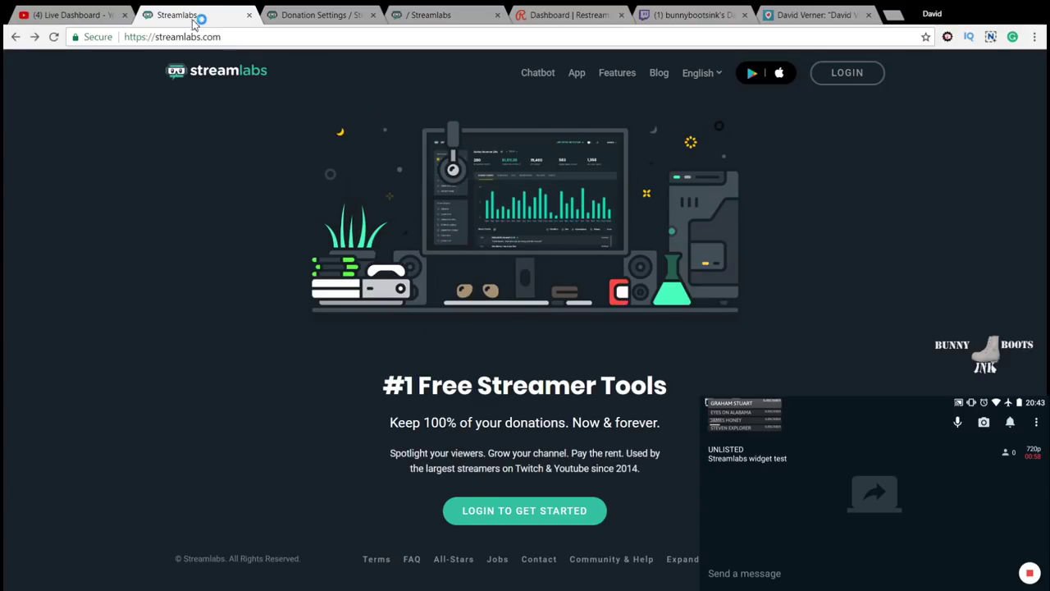
pyautogui.click(540, 515)
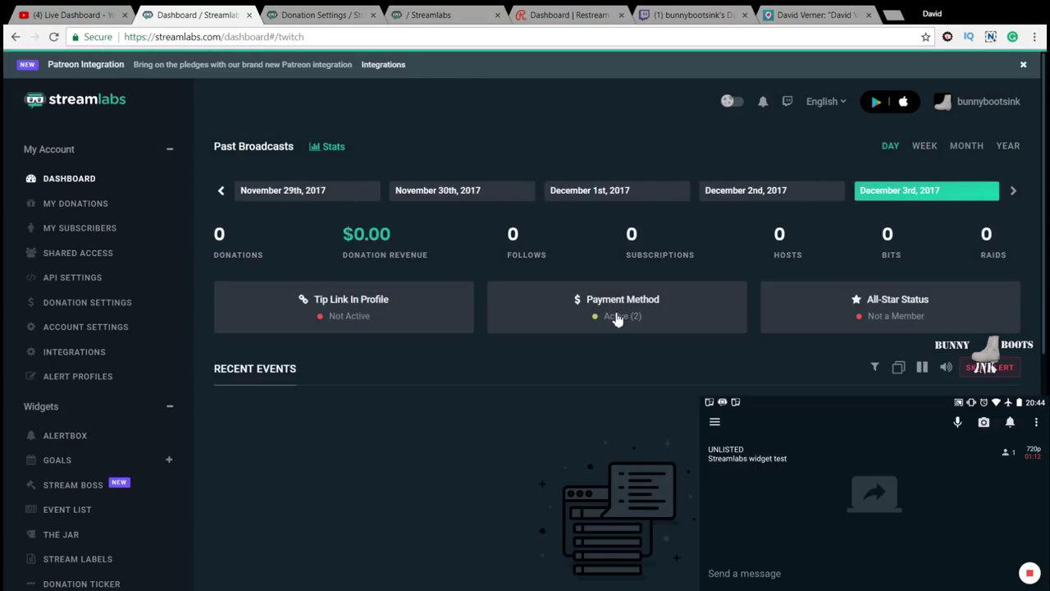
pyautogui.click(985, 101)
pyautogui.click(941, 212)
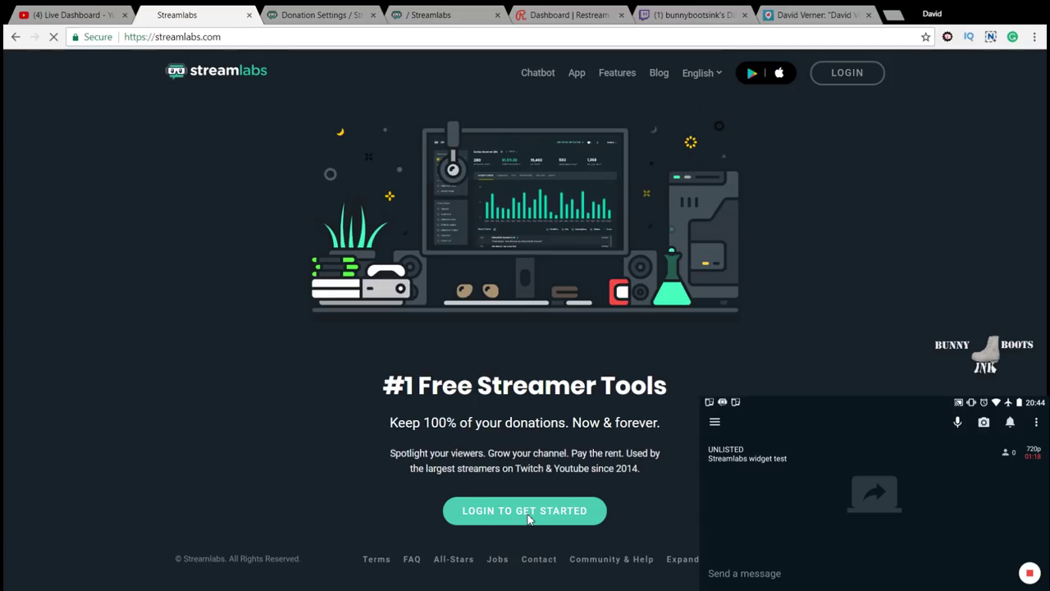
# - Log in to Streamlabs with the Bunny Boots Ink YouTube brand account and allow the requested access
pyautogui.click(530, 511)
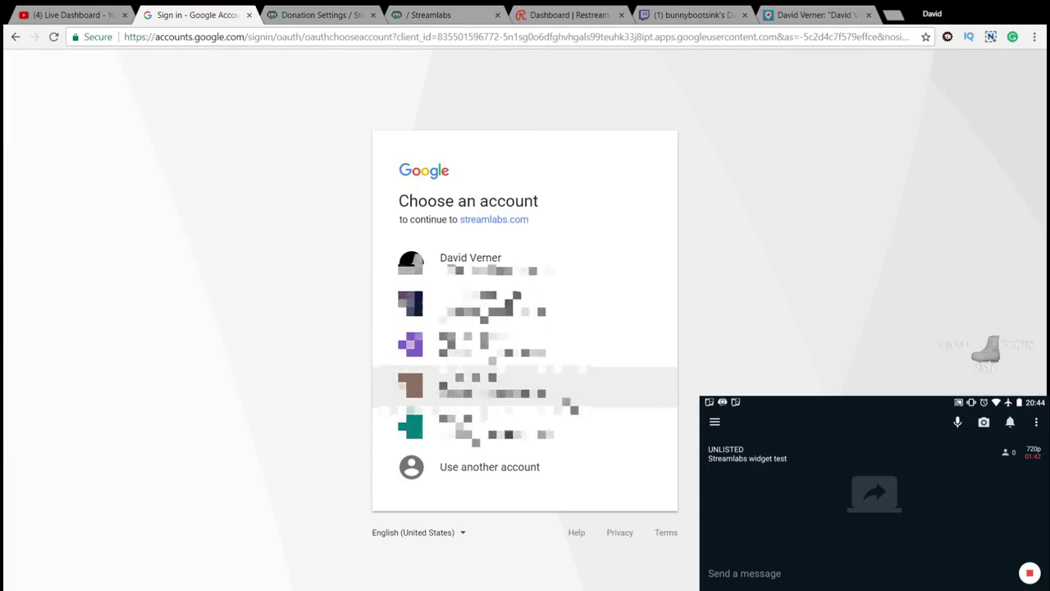
pyautogui.click(531, 261)
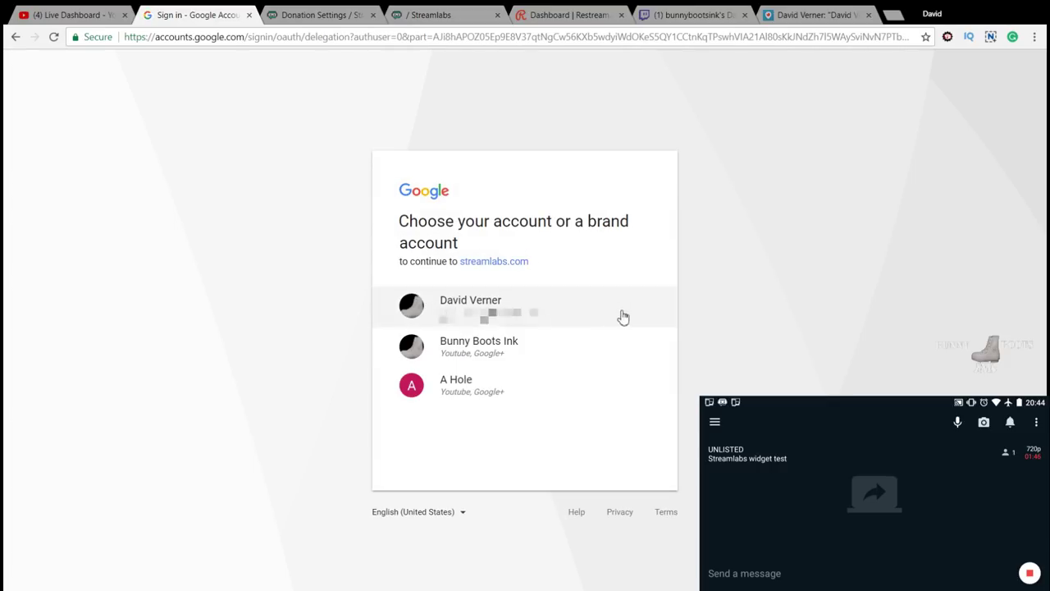
pyautogui.click(471, 355)
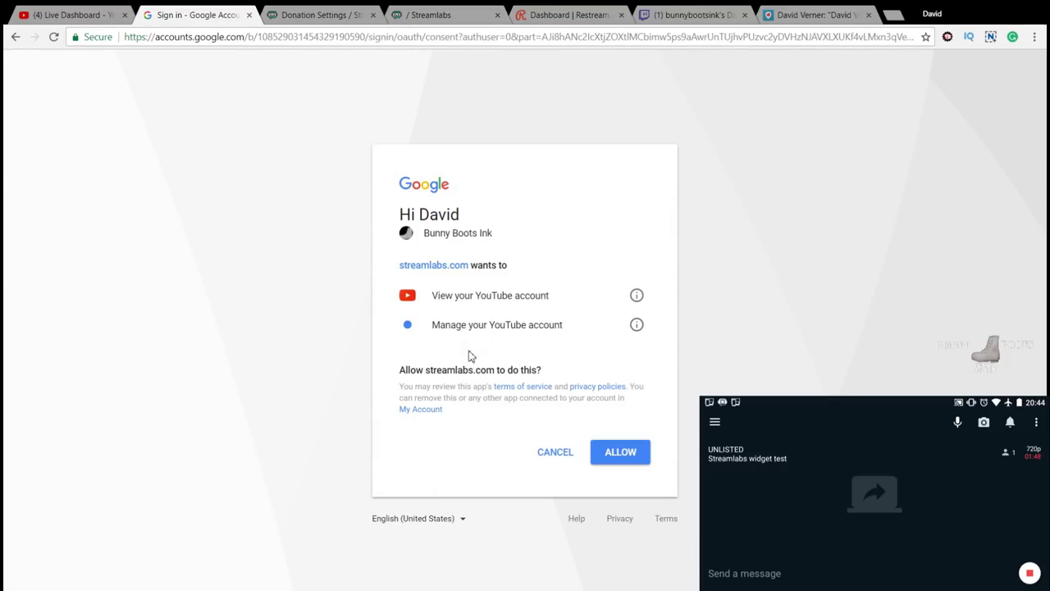
pyautogui.click(615, 464)
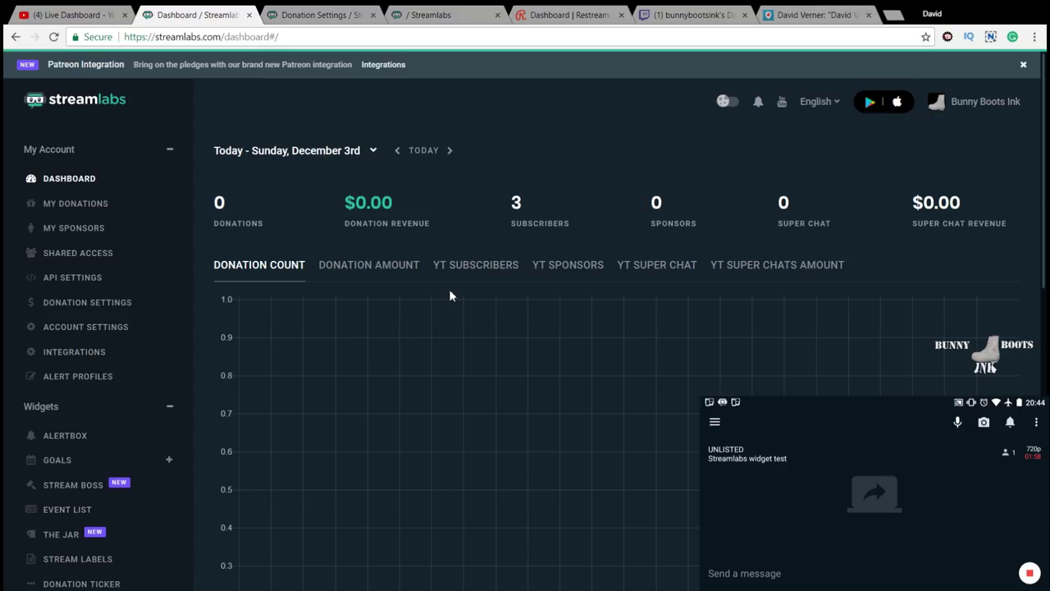
# - Review the statistics and recent events on the Streamlabs dashboard
pyautogui.scroll(-5, 447, 294)
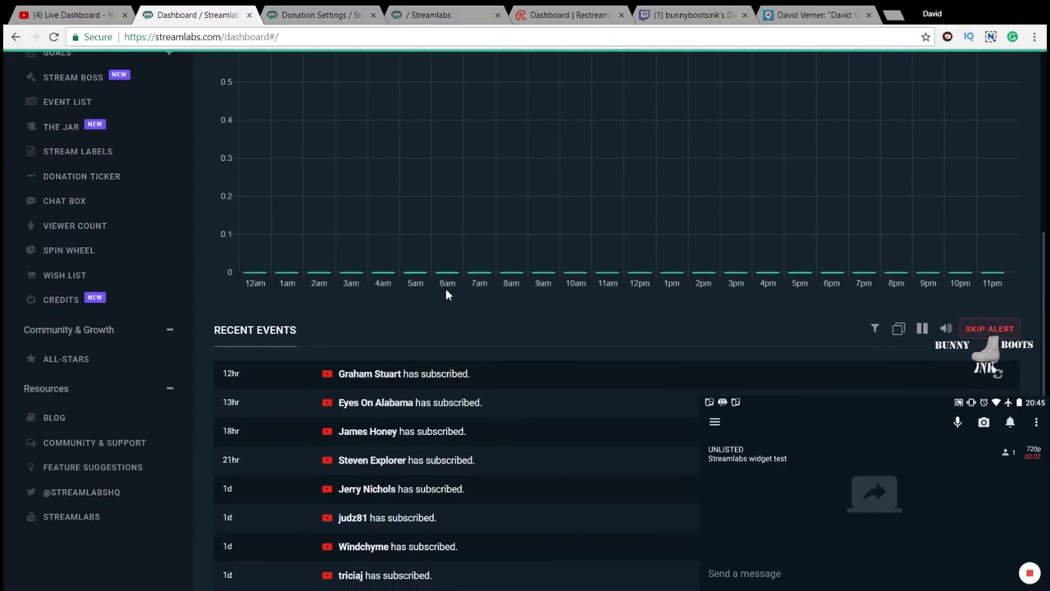
pyautogui.scroll(-2, 446, 294)
pyautogui.scroll(5, 448, 295)
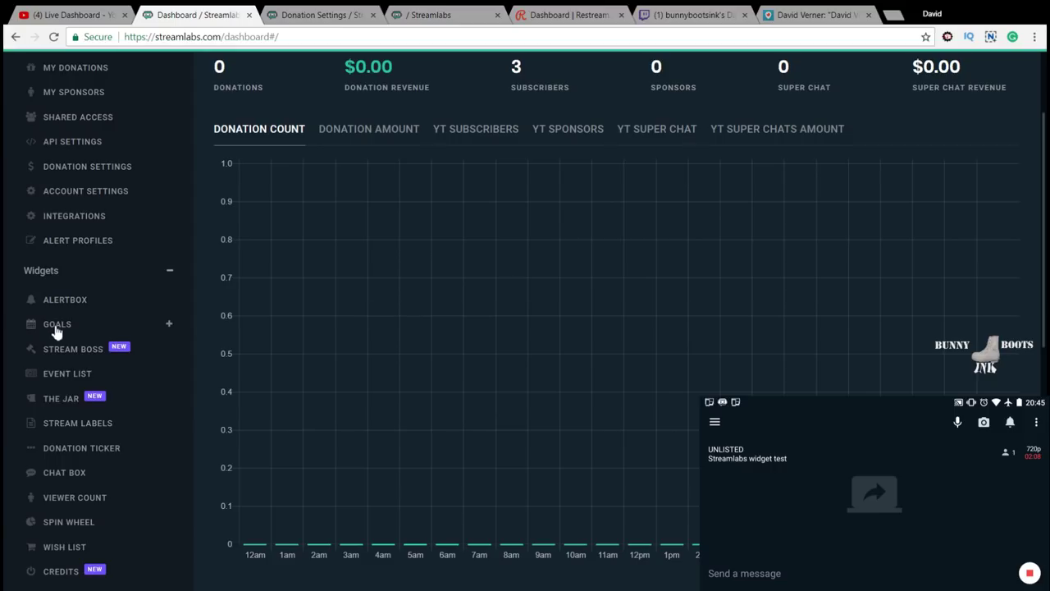
# - Open the Alertbox widget's settings and review its general and donation alert options
pyautogui.click(59, 300)
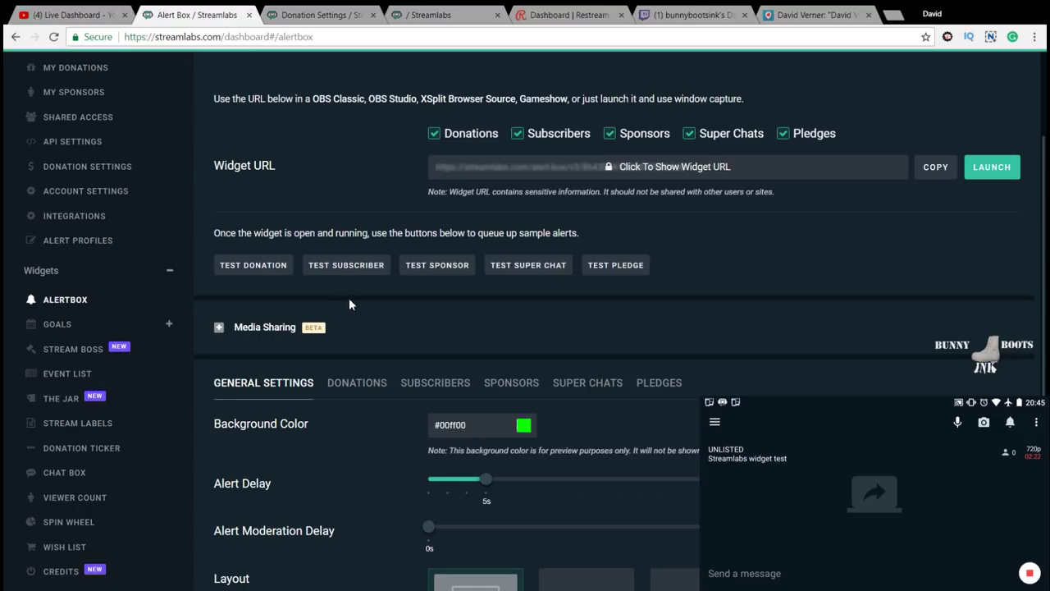
pyautogui.scroll(-2, 350, 299)
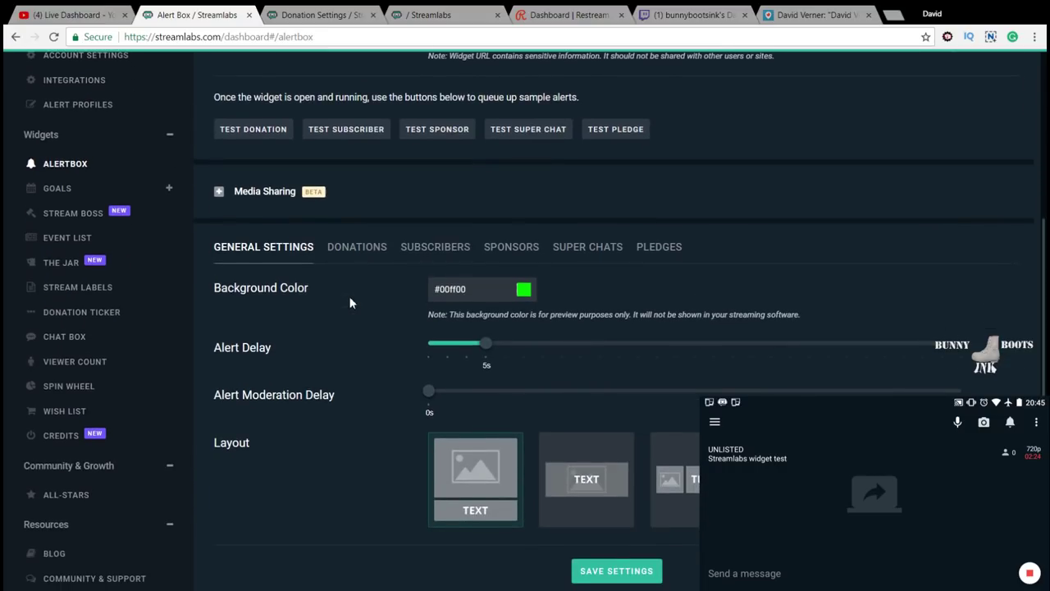
pyautogui.click(345, 257)
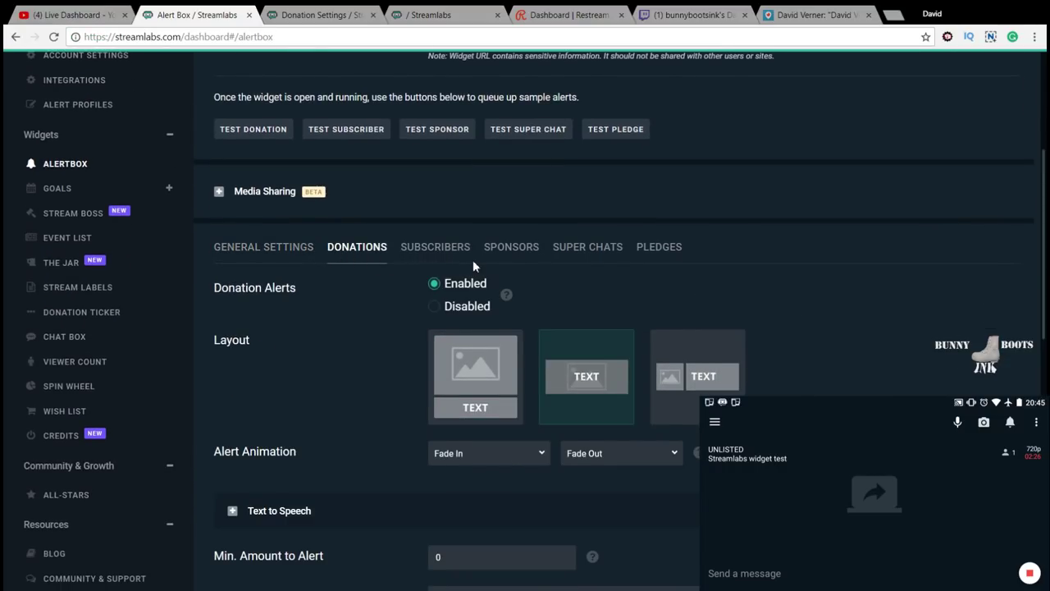
pyautogui.scroll(-2, 473, 263)
pyautogui.scroll(-4, 373, 156)
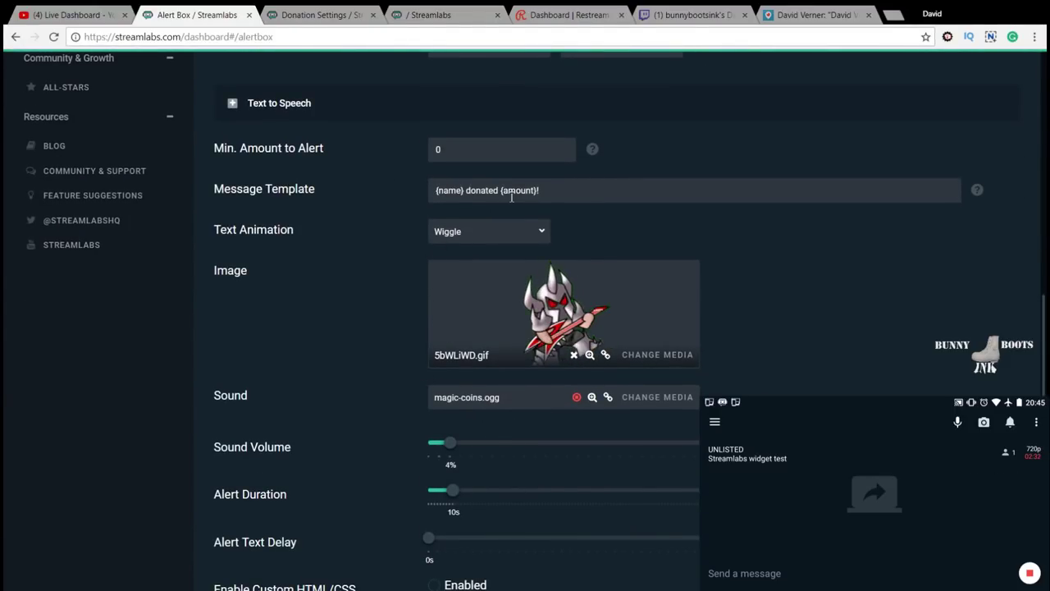
pyautogui.scroll(5, 320, 309)
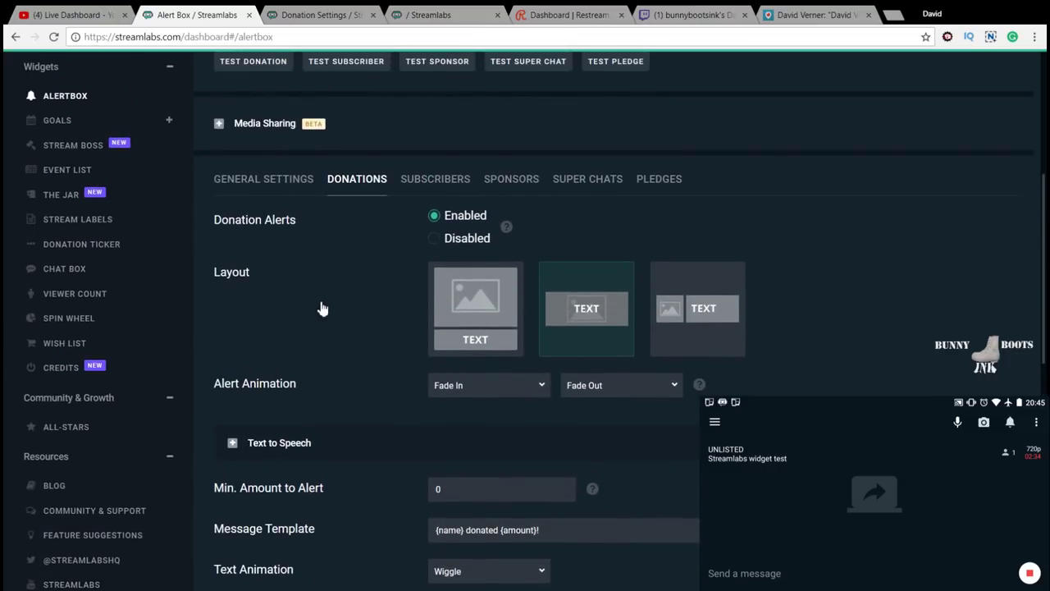
# - Review the Alertbox options for subscriber, sponsor and super chat alerts
pyautogui.click(427, 188)
pyautogui.scroll(-4, 354, 296)
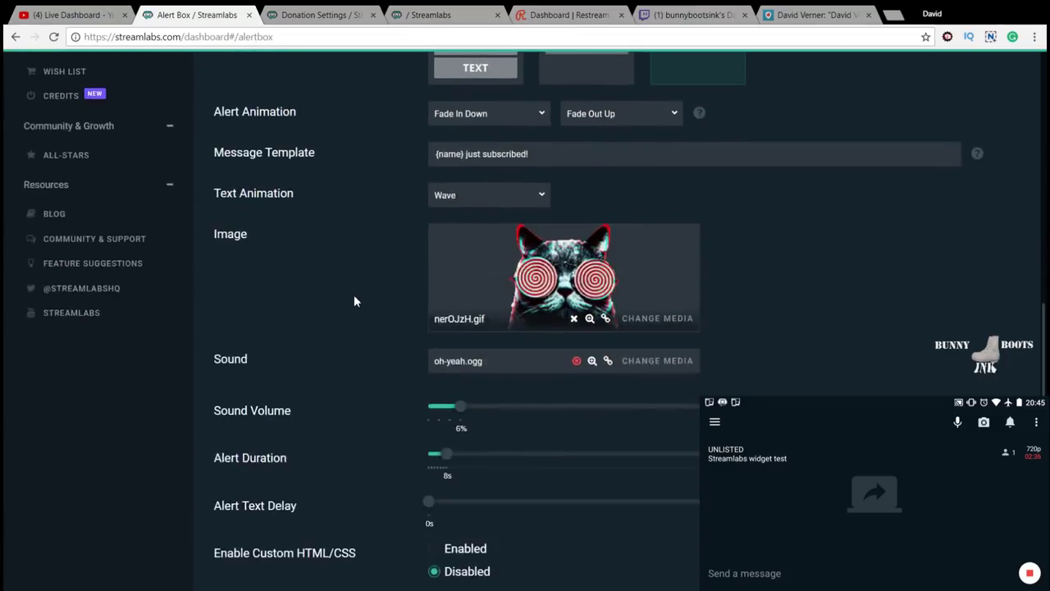
pyautogui.scroll(5, 354, 295)
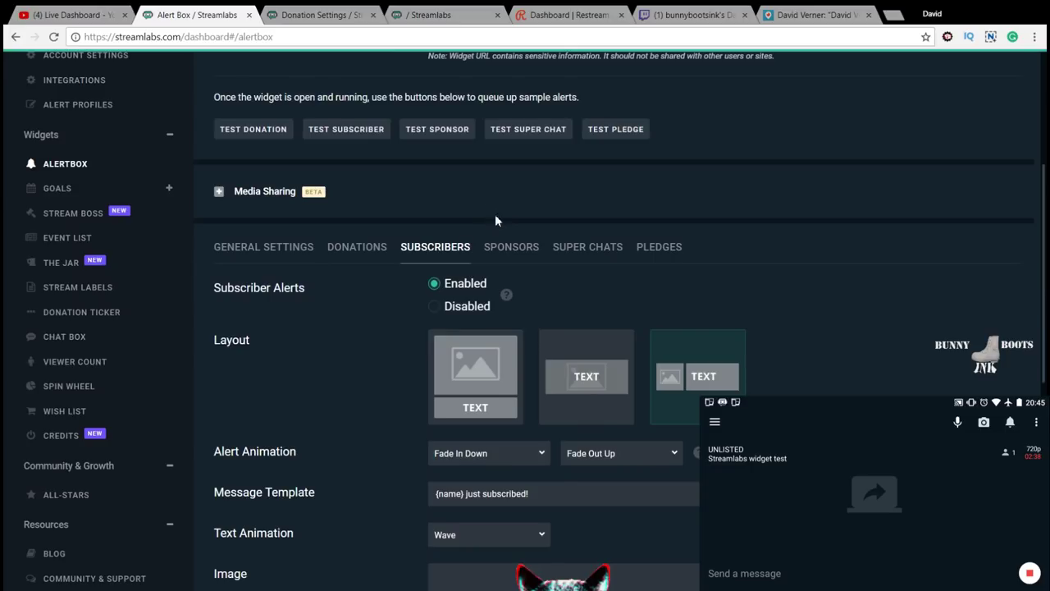
pyautogui.click(500, 246)
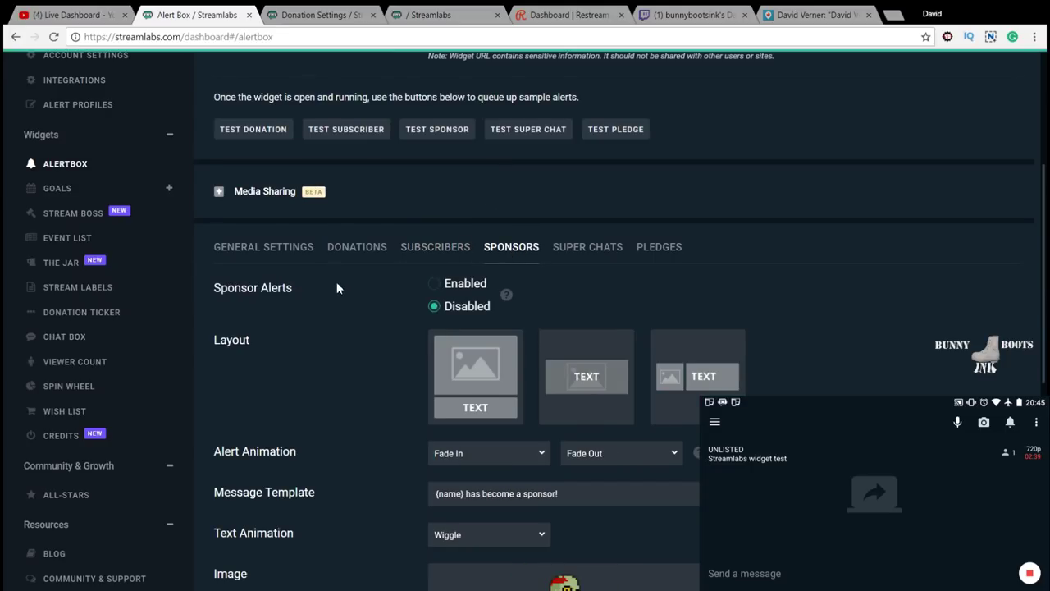
pyautogui.click(574, 239)
pyautogui.scroll(-3, 502, 219)
pyautogui.scroll(3, 481, 237)
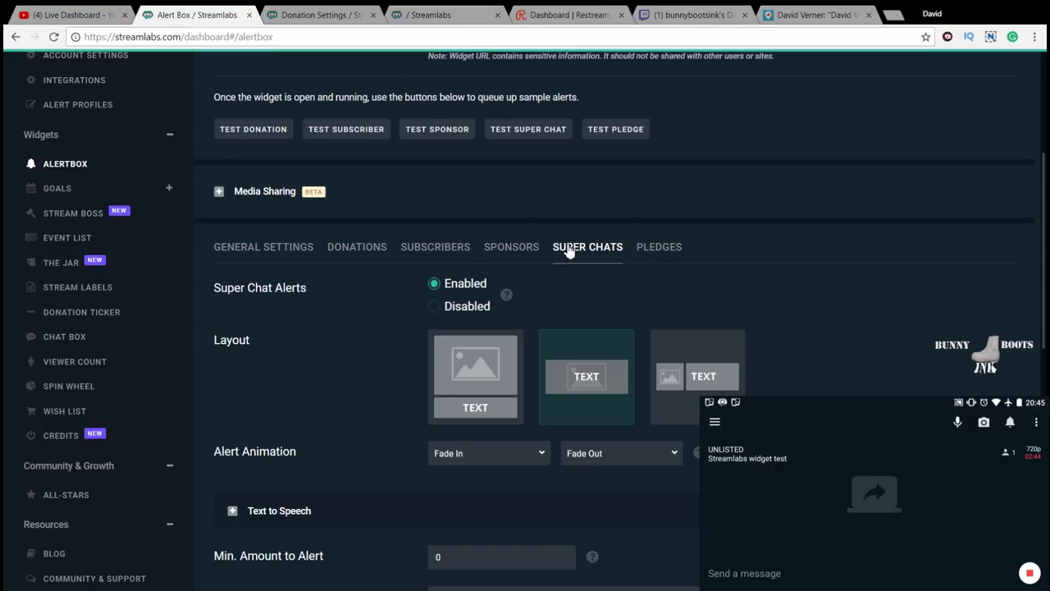
pyautogui.scroll(-6, 570, 250)
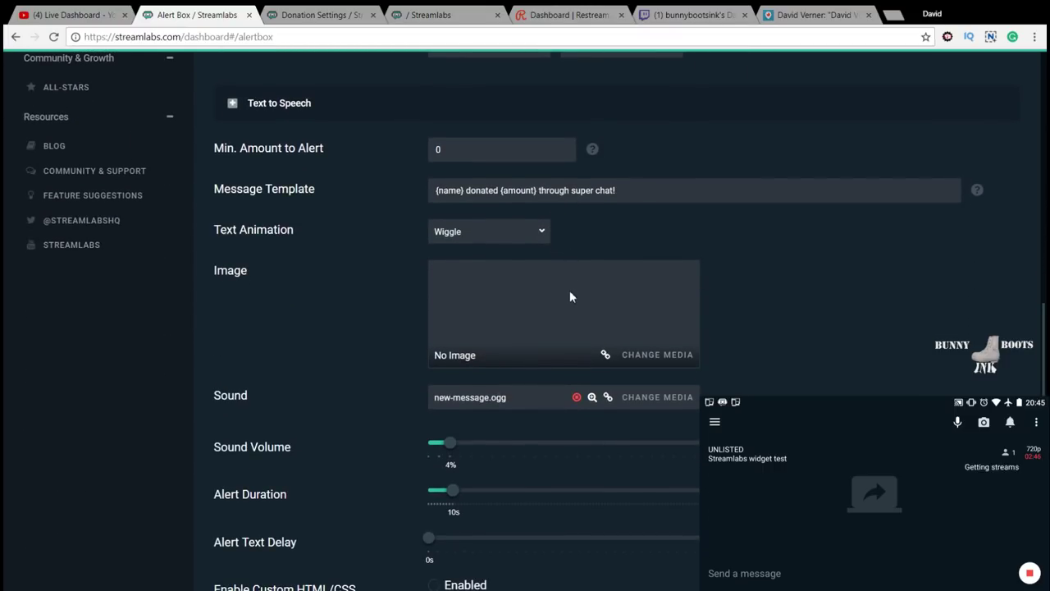
pyautogui.scroll(8, 568, 316)
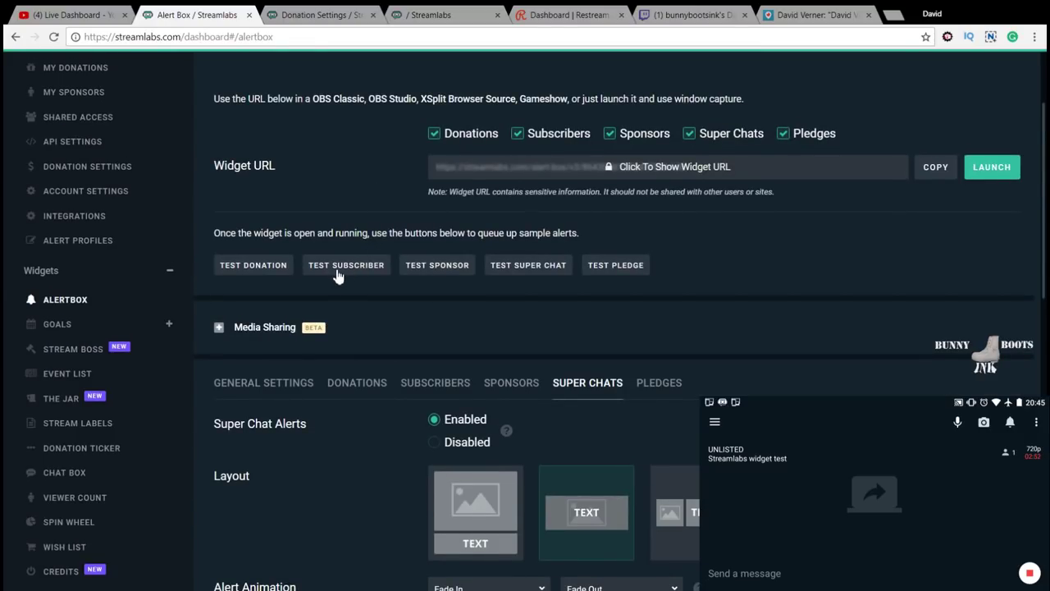
# - Send a test donation alert and watch the YouTube live preview in full screen with sound, muting it before leaving full screen
pyautogui.click(249, 266)
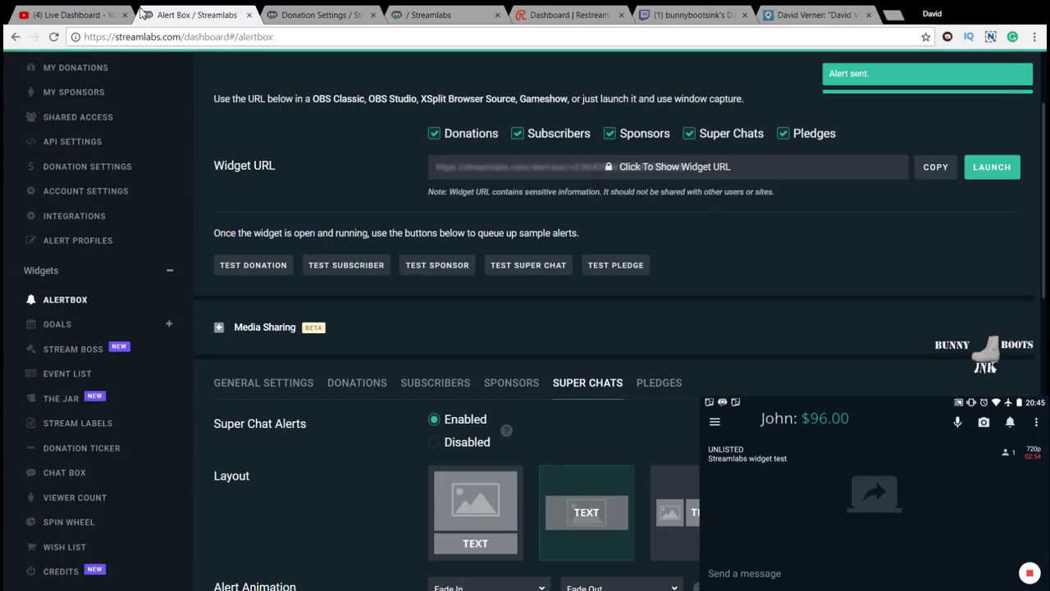
pyautogui.click(94, 14)
pyautogui.moveTo(254, 428)
pyautogui.moveTo(256, 427); pyautogui.dragTo(284, 423)
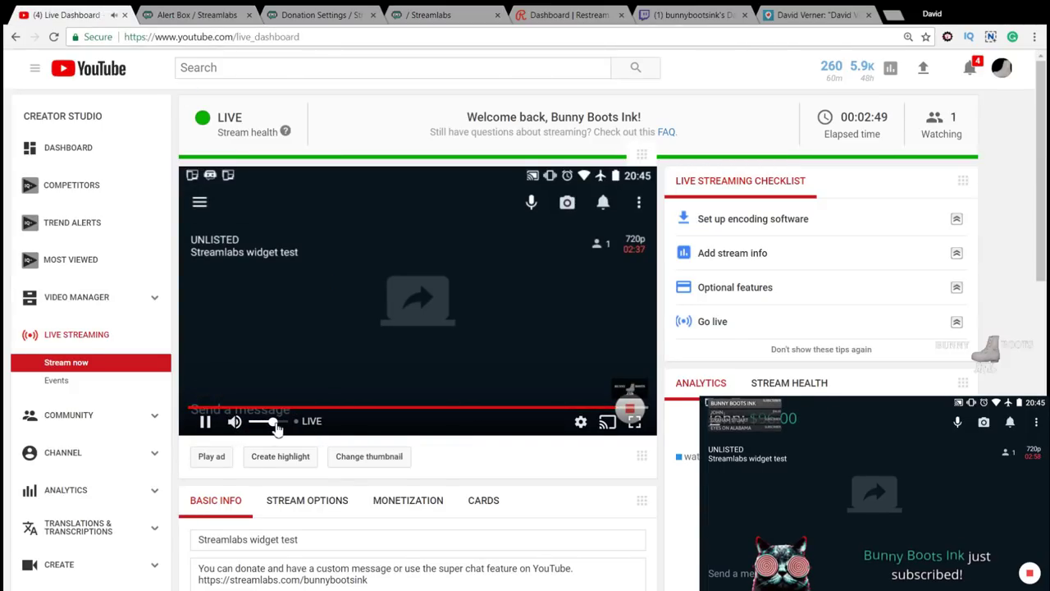
pyautogui.click(635, 422)
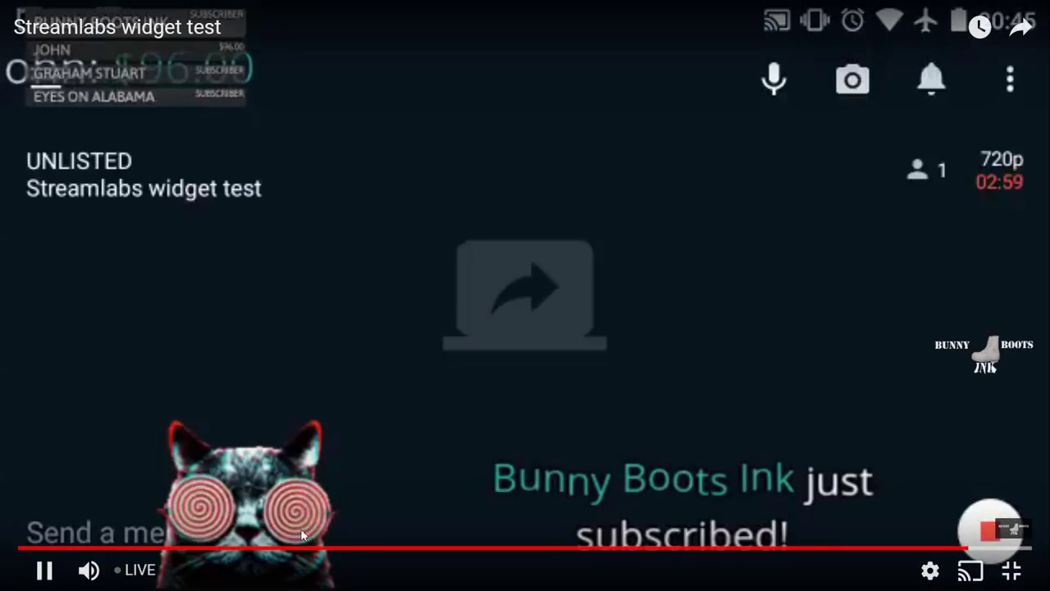
pyautogui.click(92, 575)
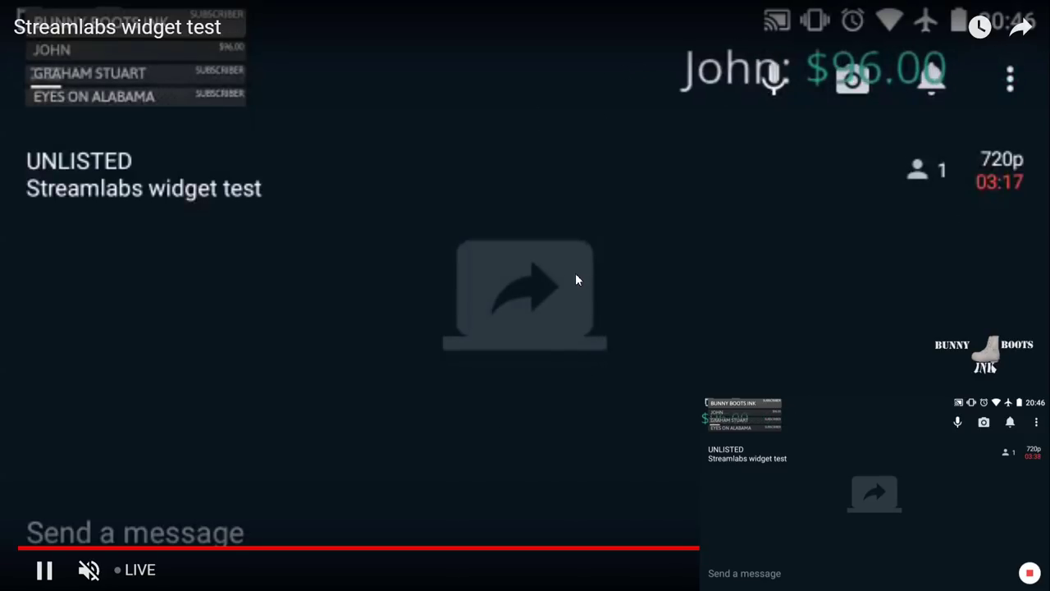
pyautogui.press('Escape')
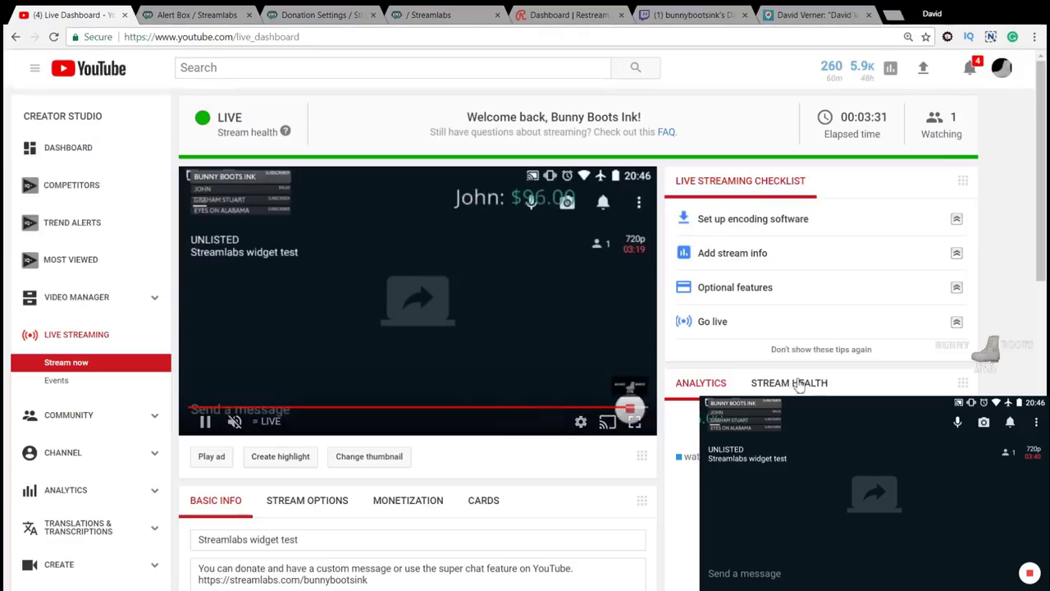
# - Send a test super chat alert from the Alertbox settings and turn the YouTube live preview's volume back up
pyautogui.click(291, 11)
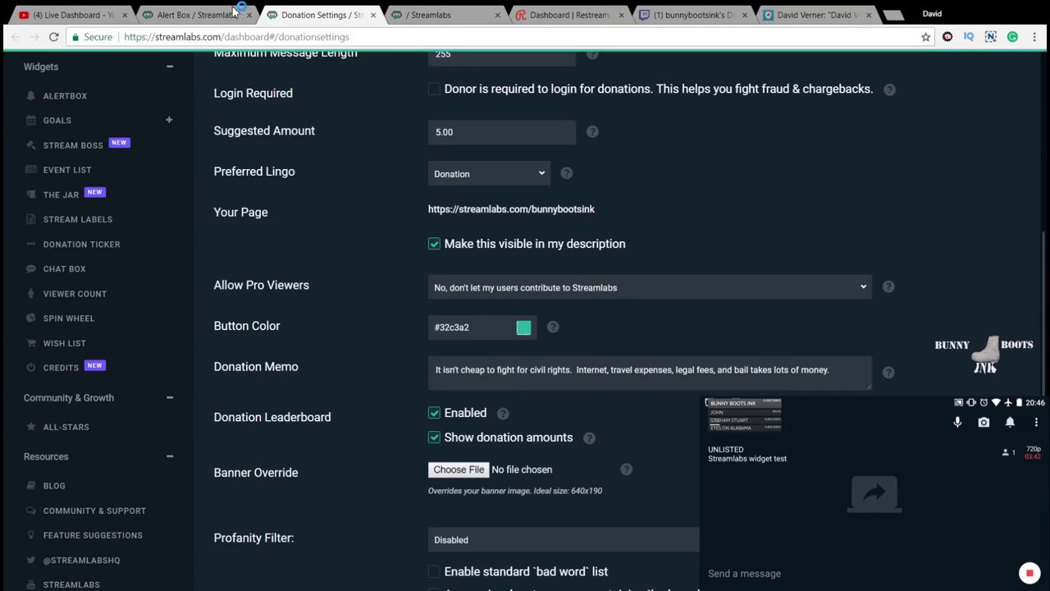
pyautogui.click(221, 15)
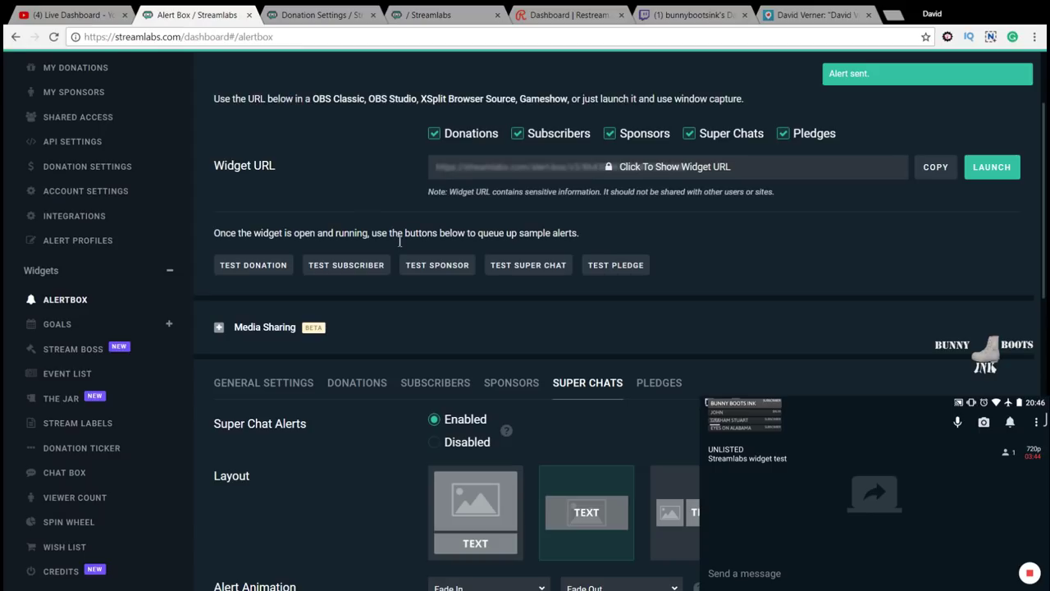
pyautogui.click(502, 266)
pyautogui.click(85, 19)
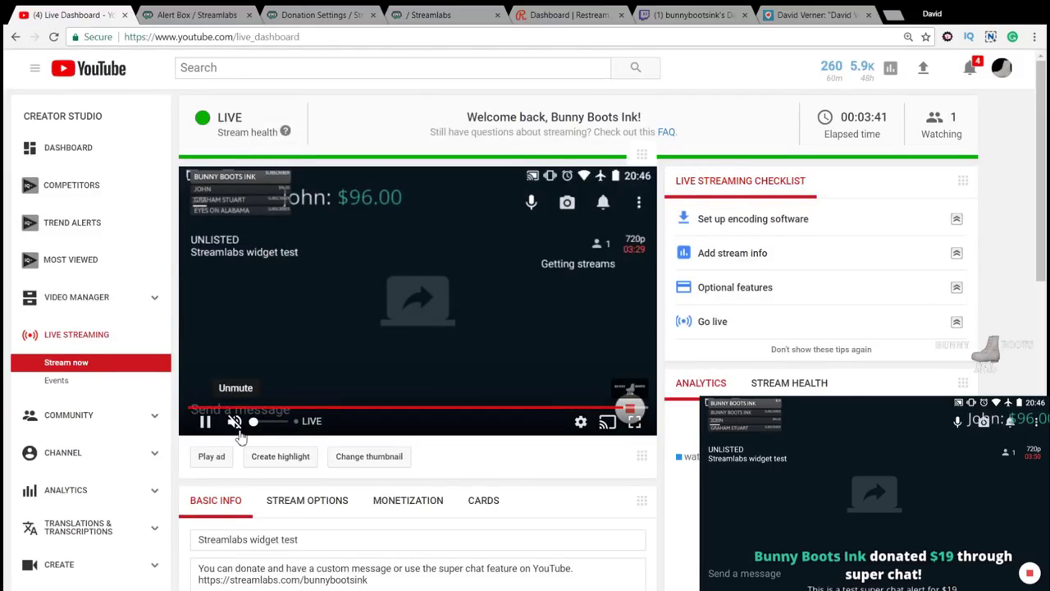
pyautogui.moveTo(254, 423); pyautogui.dragTo(281, 421)
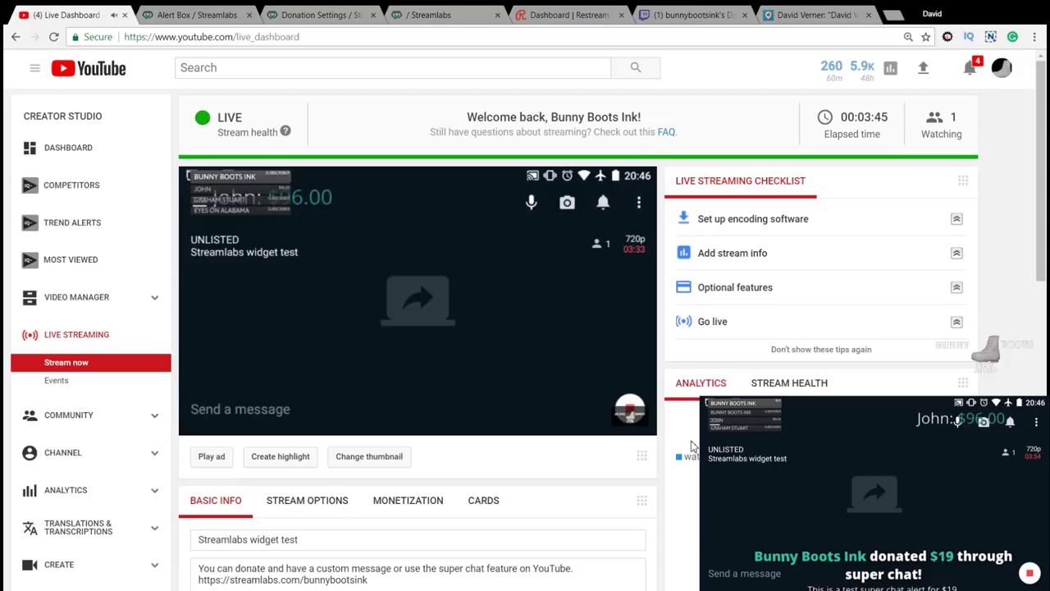
# - Watch the YouTube live preview in full screen at 720p quality, caught up to the live point
pyautogui.click(639, 422)
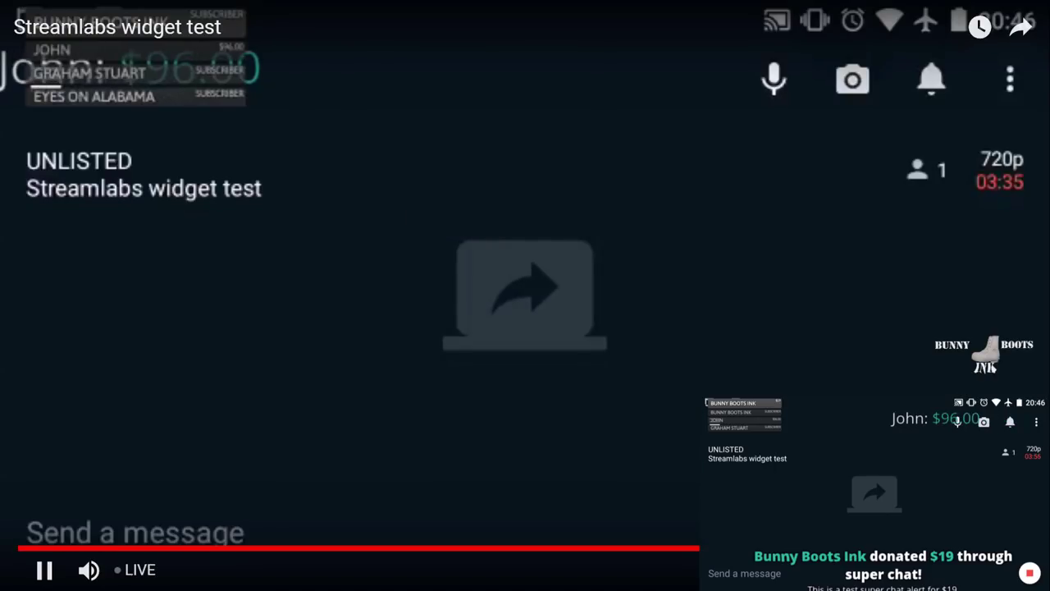
pyautogui.click(929, 569)
pyautogui.click(887, 514)
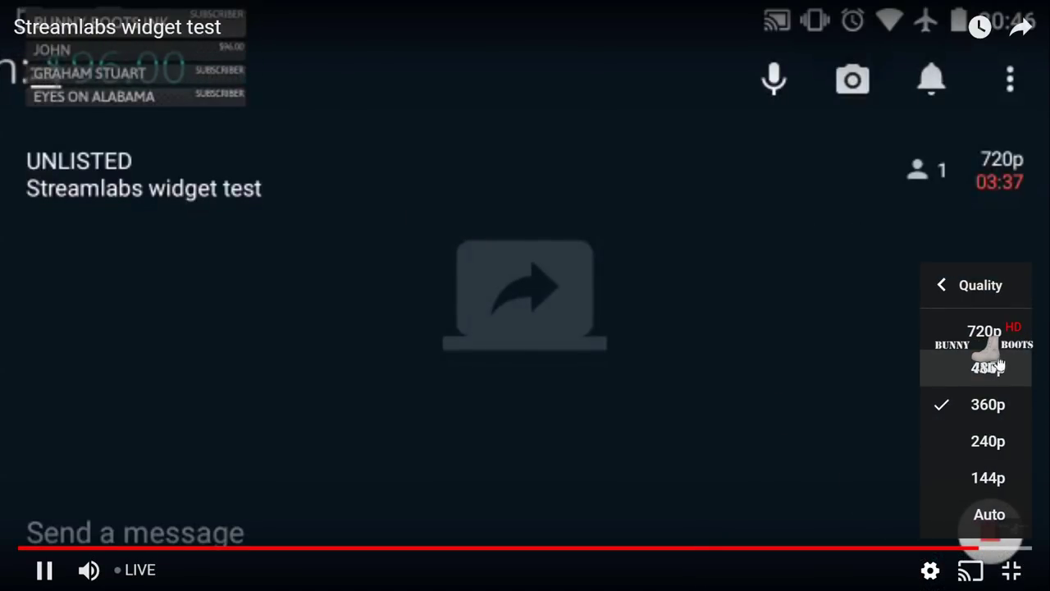
pyautogui.click(1001, 330)
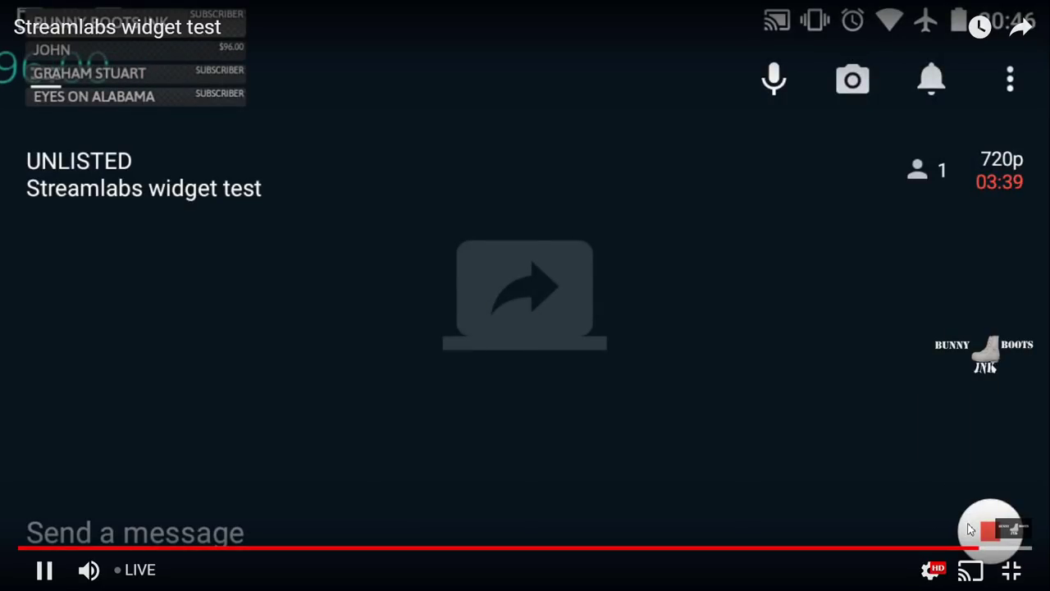
pyautogui.click(1025, 550)
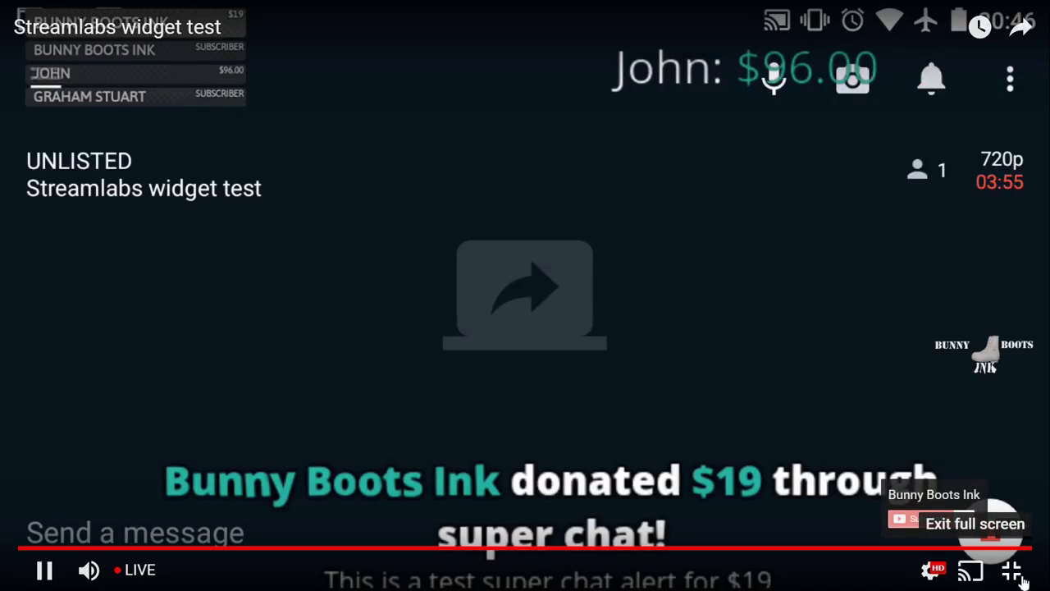
pyautogui.click(1009, 568)
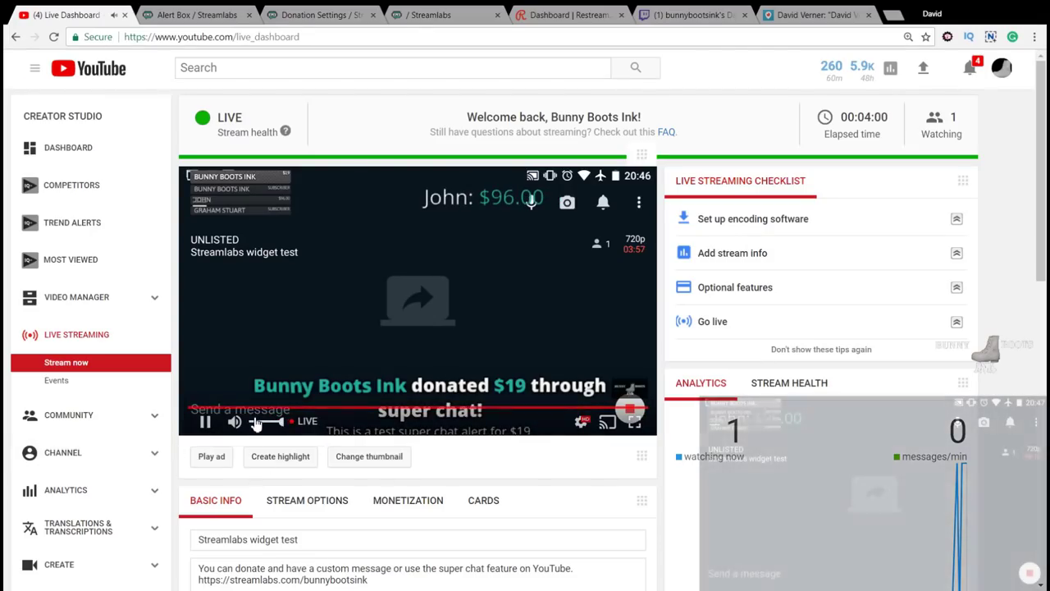
# - Mute the YouTube live preview and review the super chat alert settings in the Streamlabs Alertbox
pyautogui.click(234, 421)
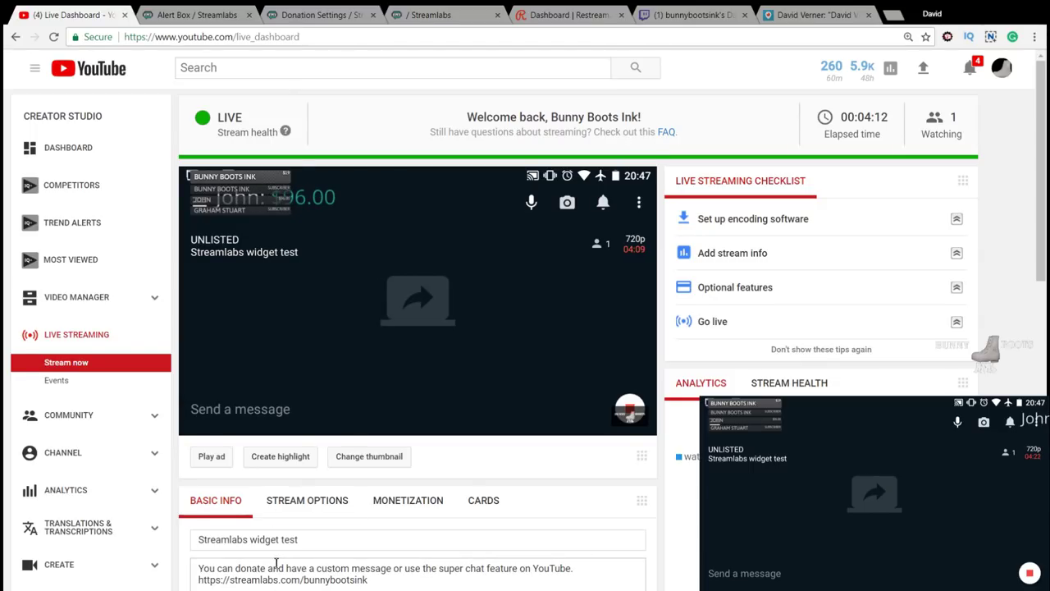
pyautogui.click(182, 12)
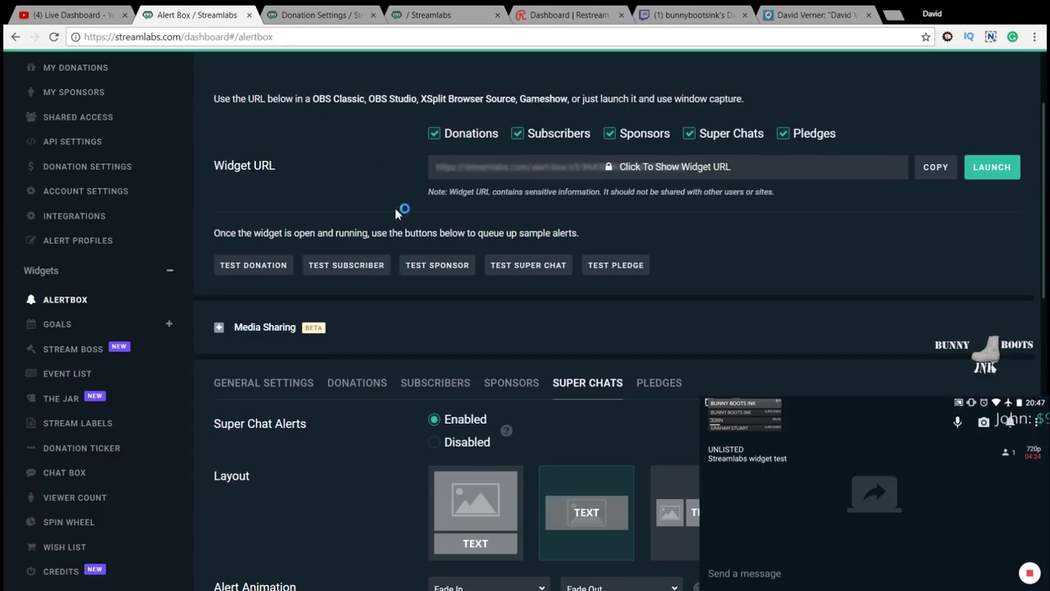
pyautogui.scroll(-9, 395, 207)
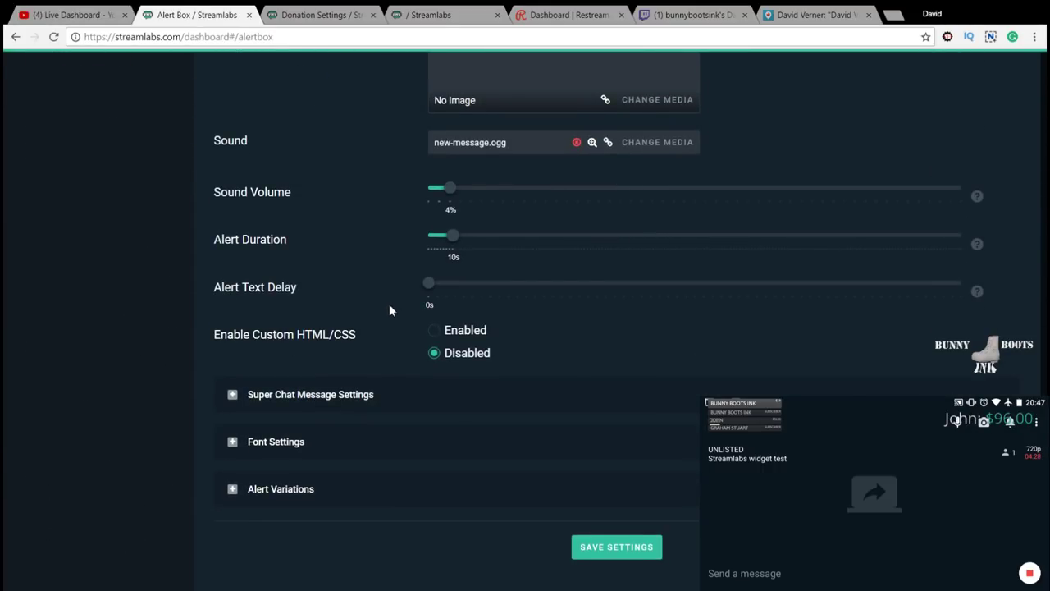
pyautogui.scroll(2, 389, 310)
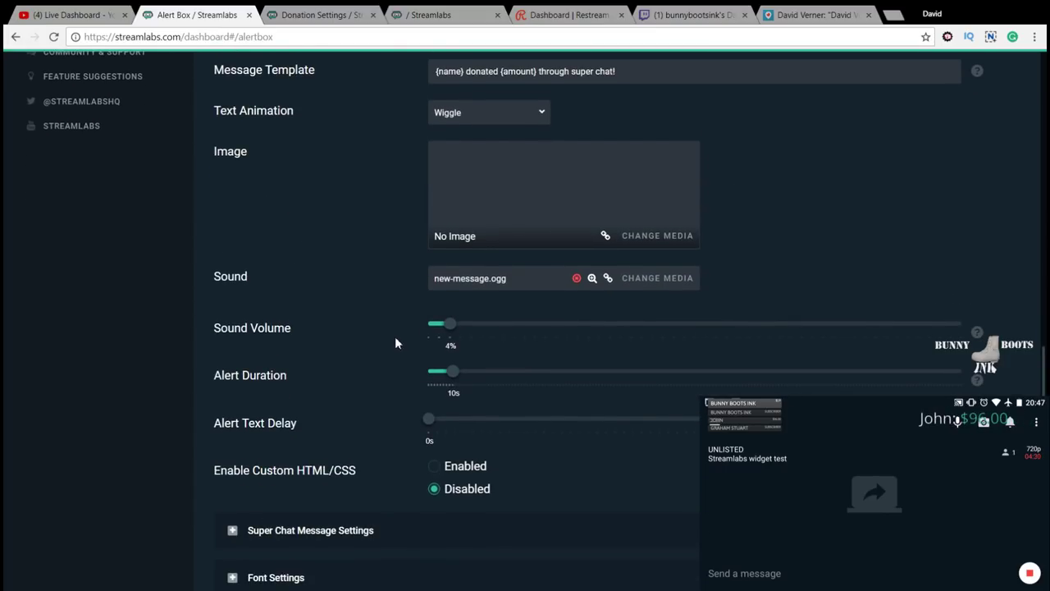
pyautogui.scroll(4, 395, 341)
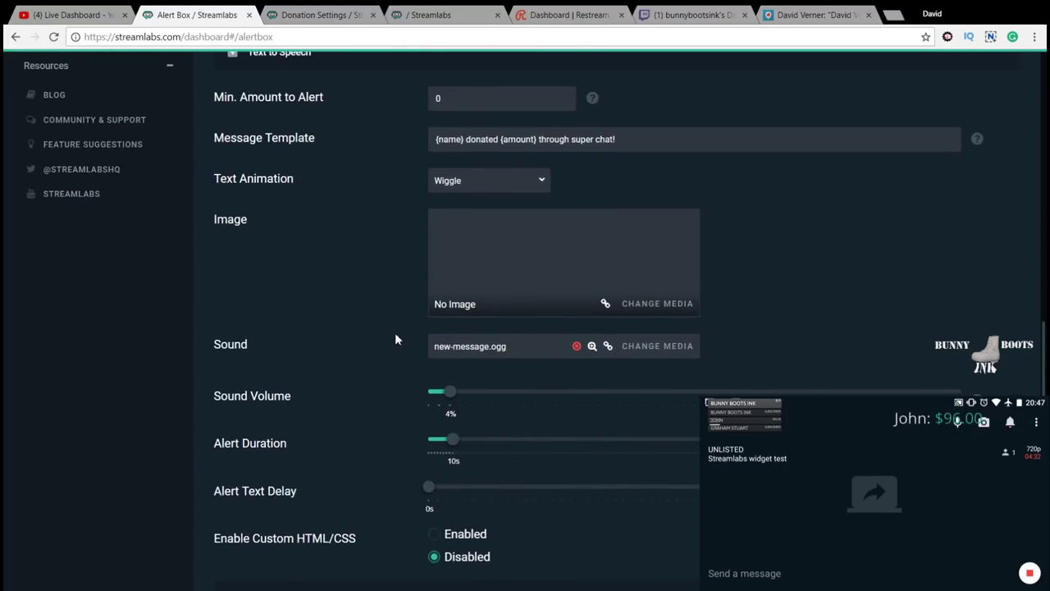
pyautogui.scroll(2, 389, 280)
# - Review the Alertbox donation alert settings, including layout, message template, image, sound and font settings
pyautogui.click(364, 271)
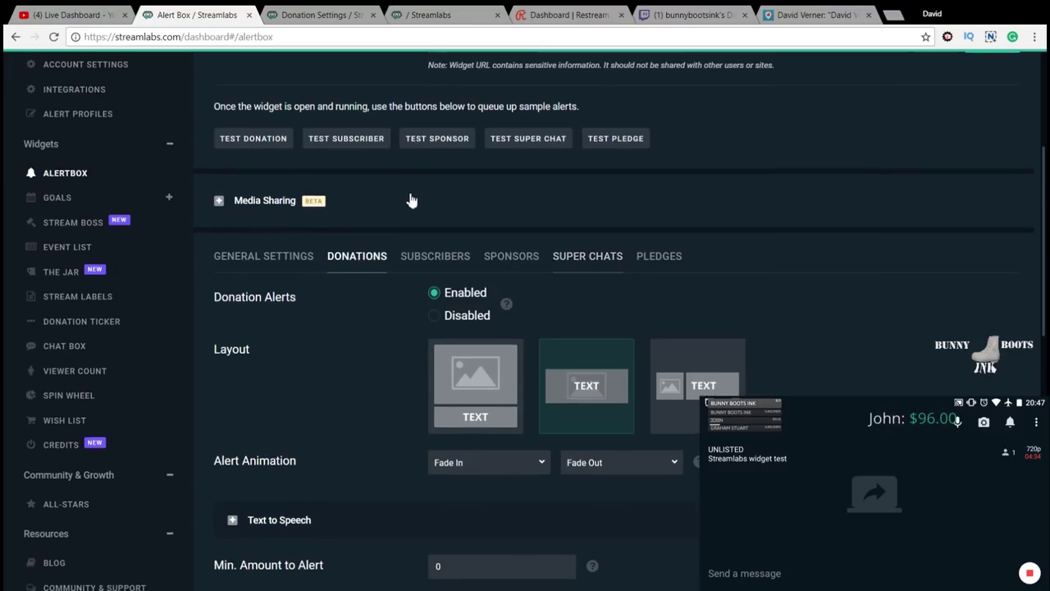
pyautogui.scroll(-2, 391, 231)
pyautogui.scroll(-6, 391, 230)
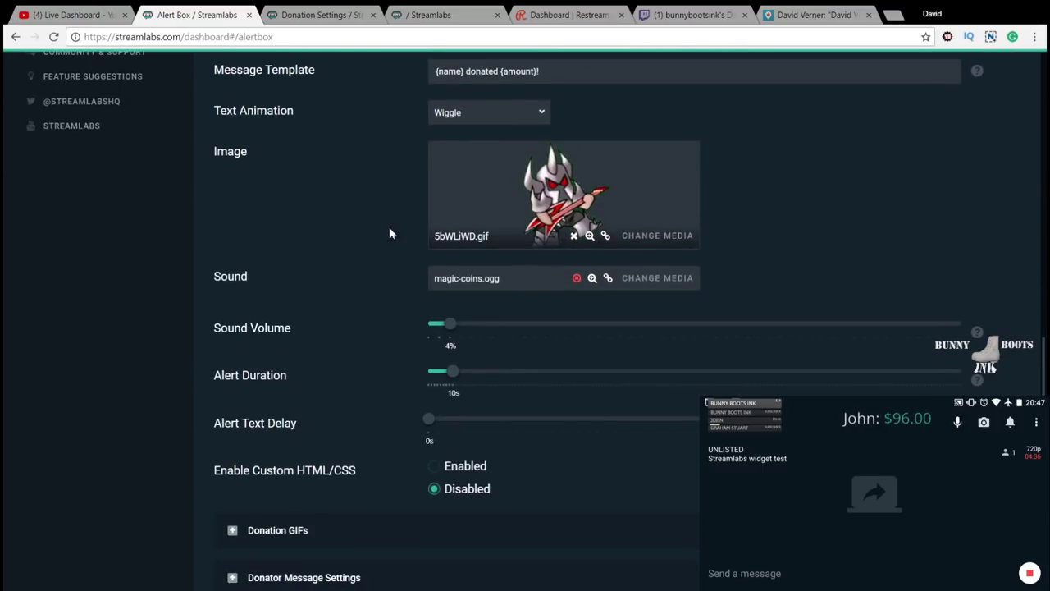
pyautogui.scroll(6, 391, 233)
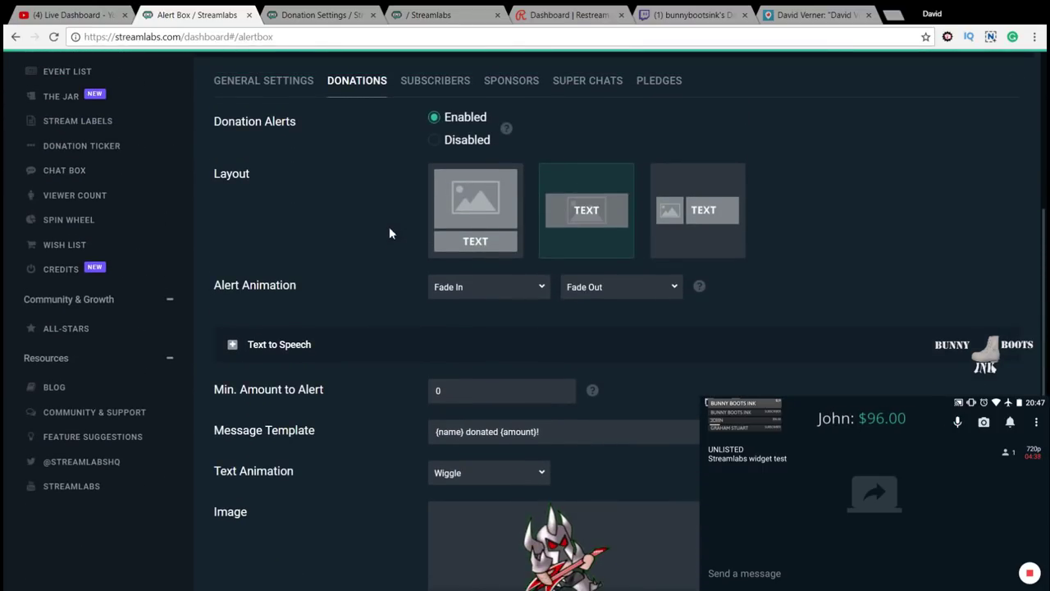
pyautogui.scroll(2, 389, 233)
pyautogui.scroll(-6, 389, 233)
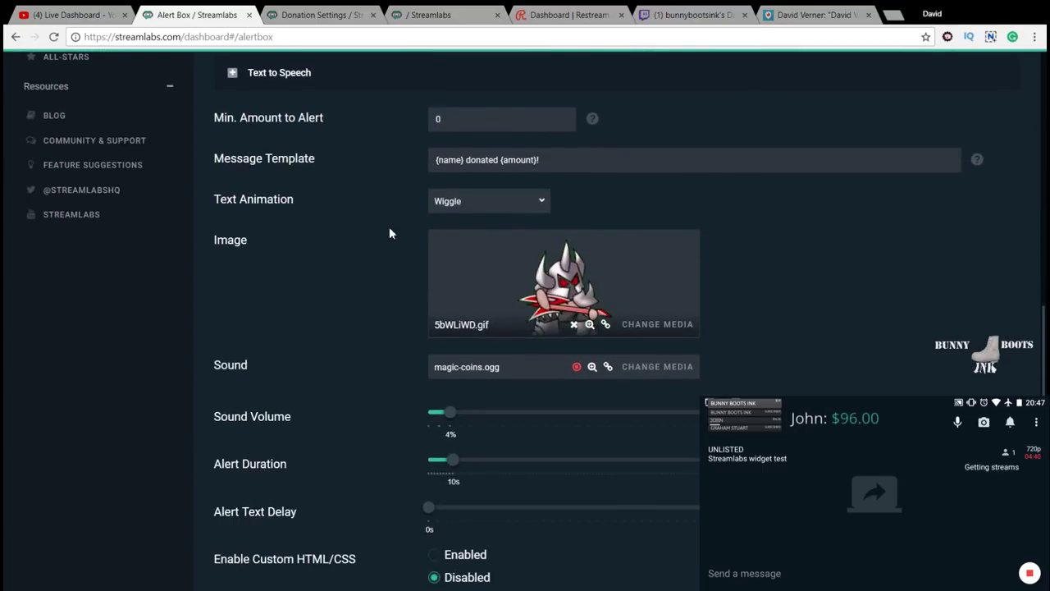
pyautogui.scroll(-2, 389, 233)
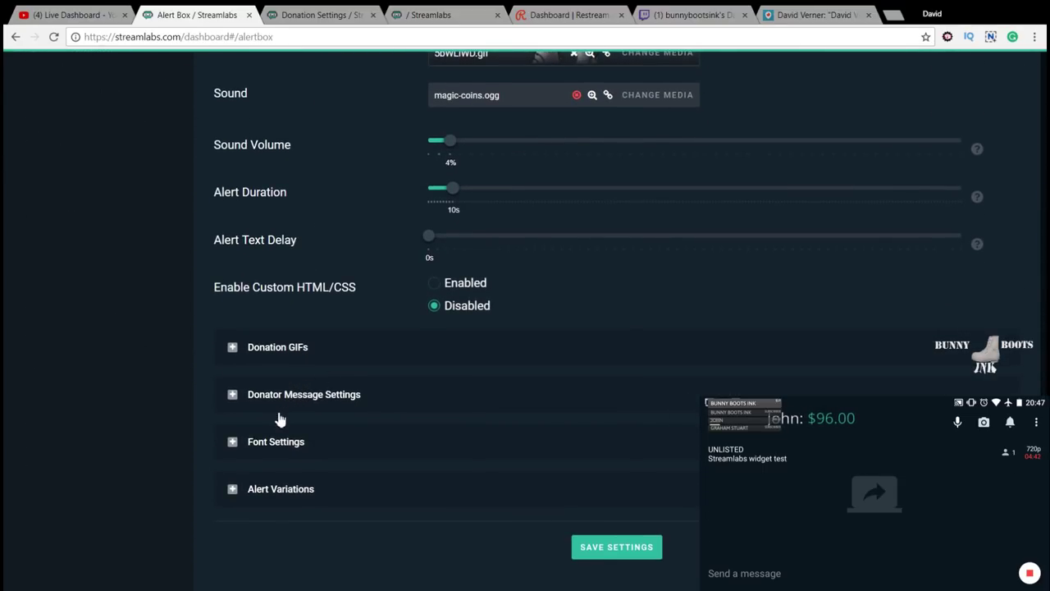
pyautogui.click(273, 443)
pyautogui.scroll(-3, 373, 254)
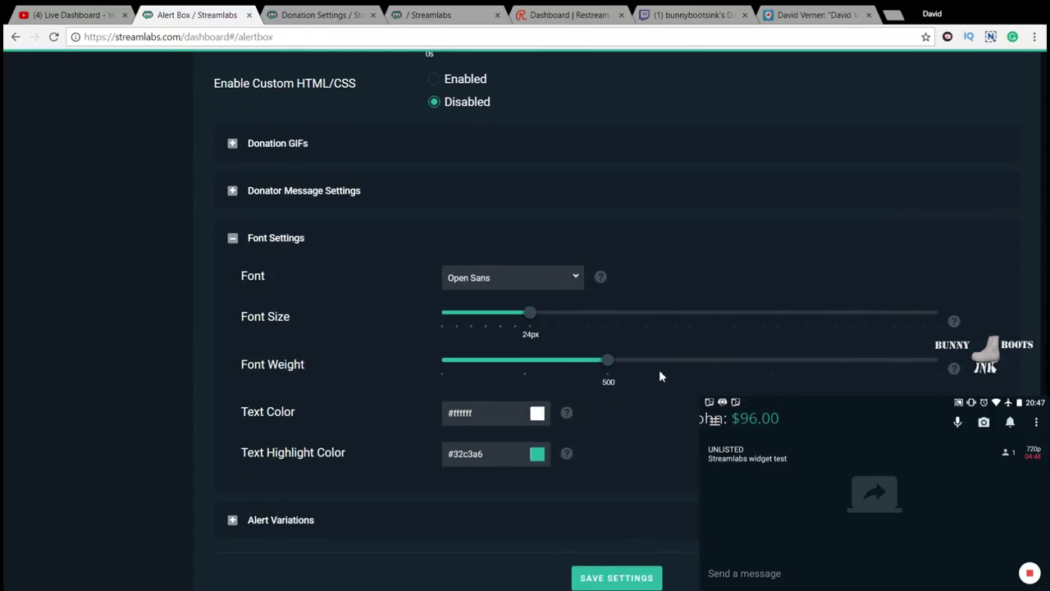
# - Log out of the Streamlabs YouTube account and log back in with the Twitch account
pyautogui.scroll(10, 499, 265)
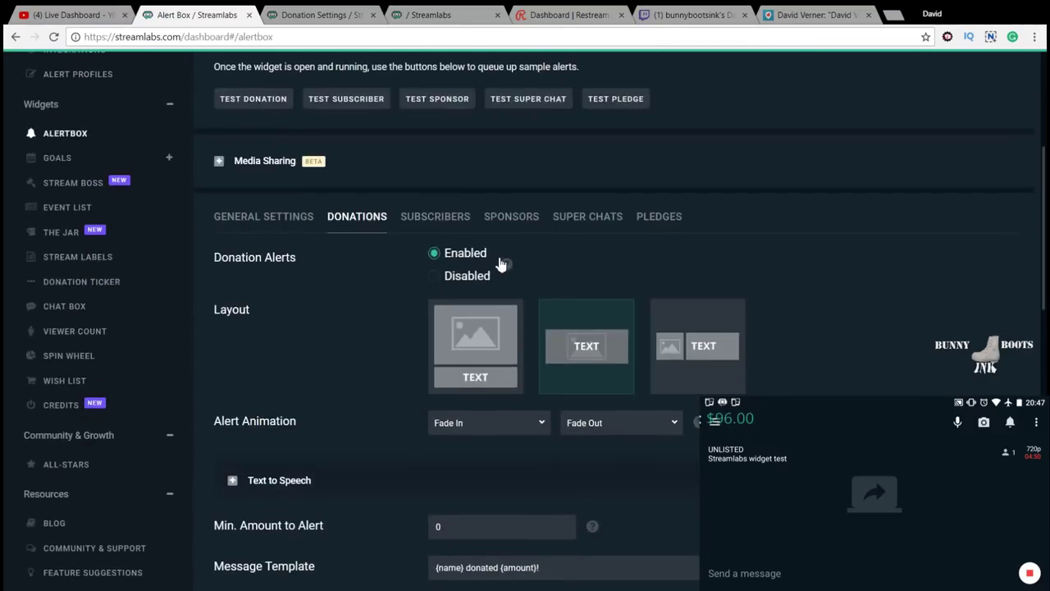
pyautogui.scroll(4, 444, 274)
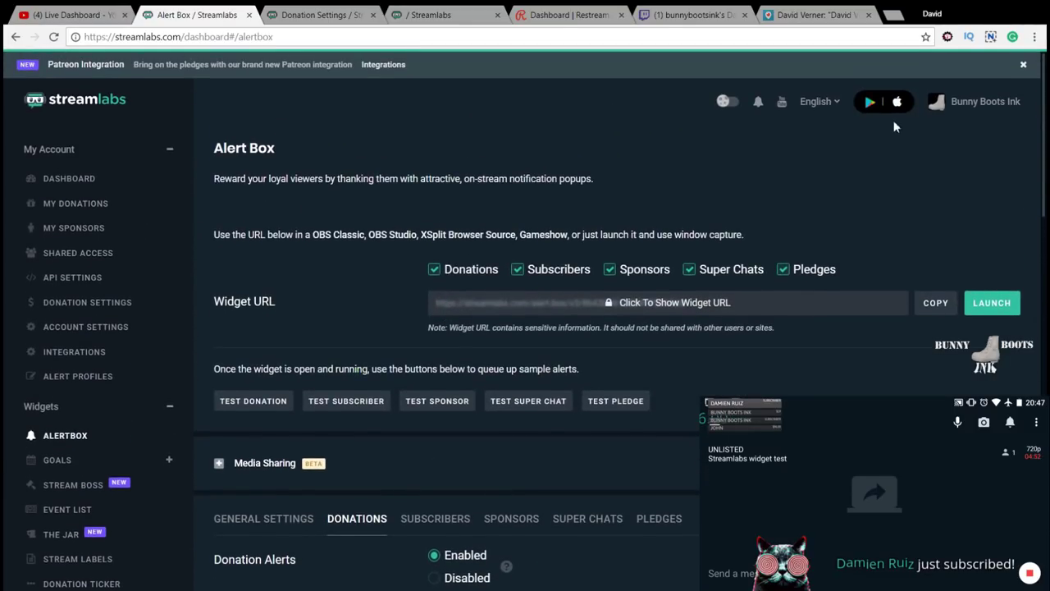
pyautogui.click(981, 102)
pyautogui.click(935, 212)
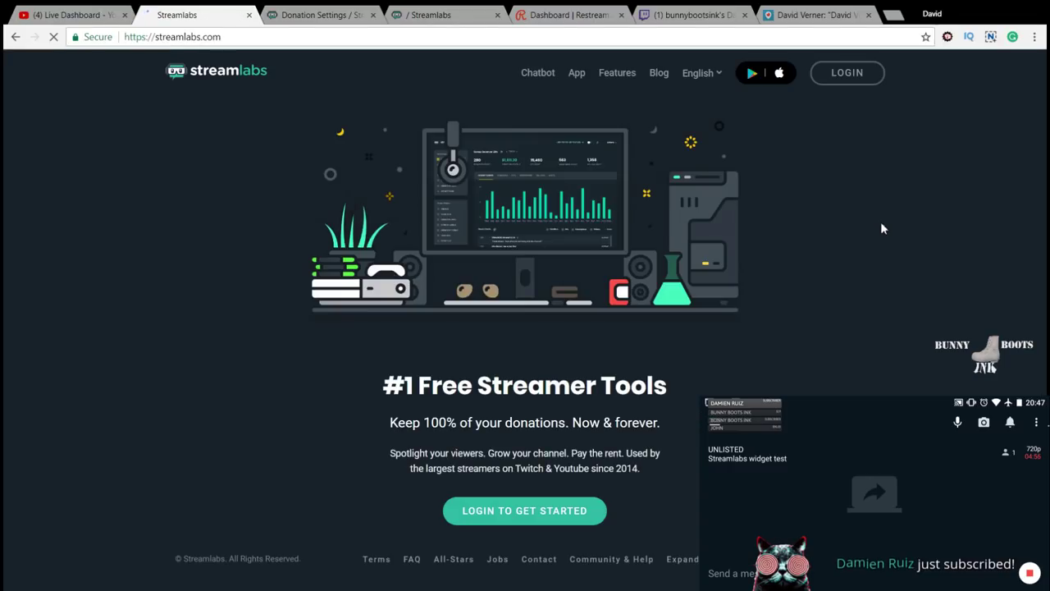
pyautogui.click(525, 510)
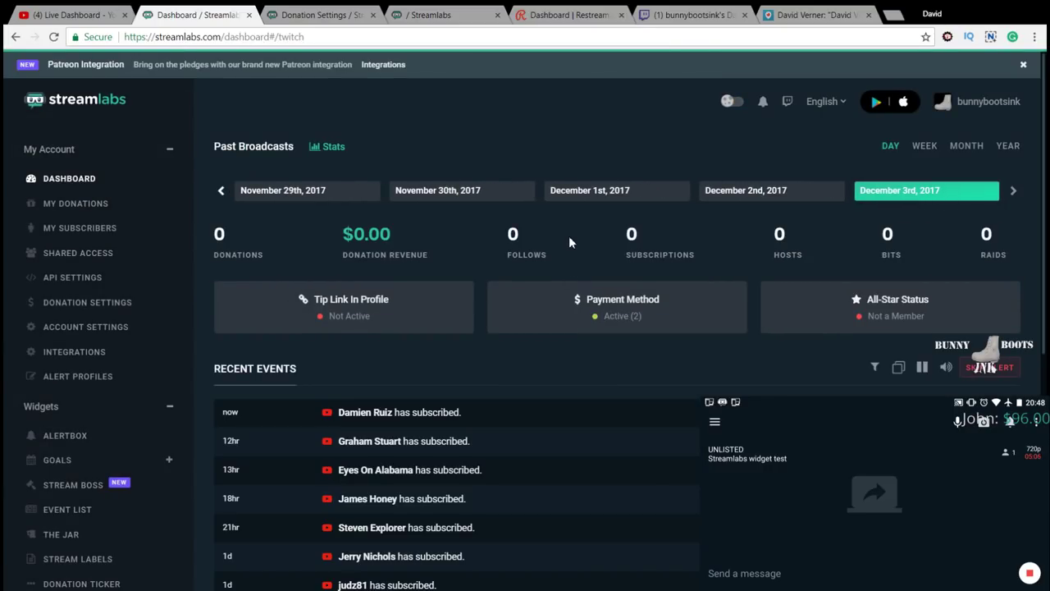
# - Open the Alertbox settings for the Twitch account and send a test follow alert
pyautogui.click(65, 434)
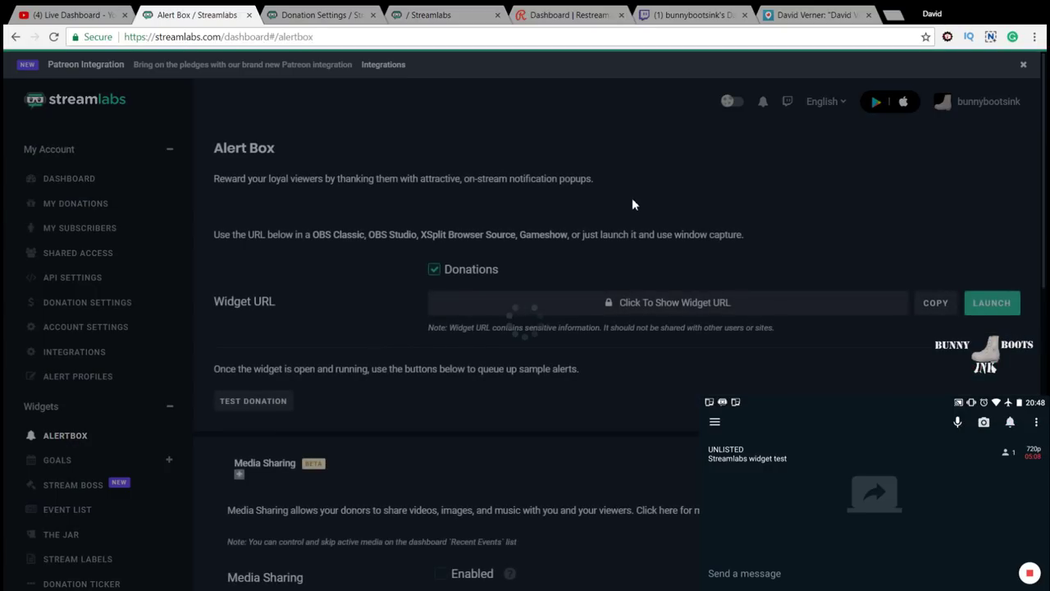
pyautogui.scroll(-2, 632, 200)
pyautogui.scroll(-4, 632, 201)
pyautogui.scroll(3, 475, 230)
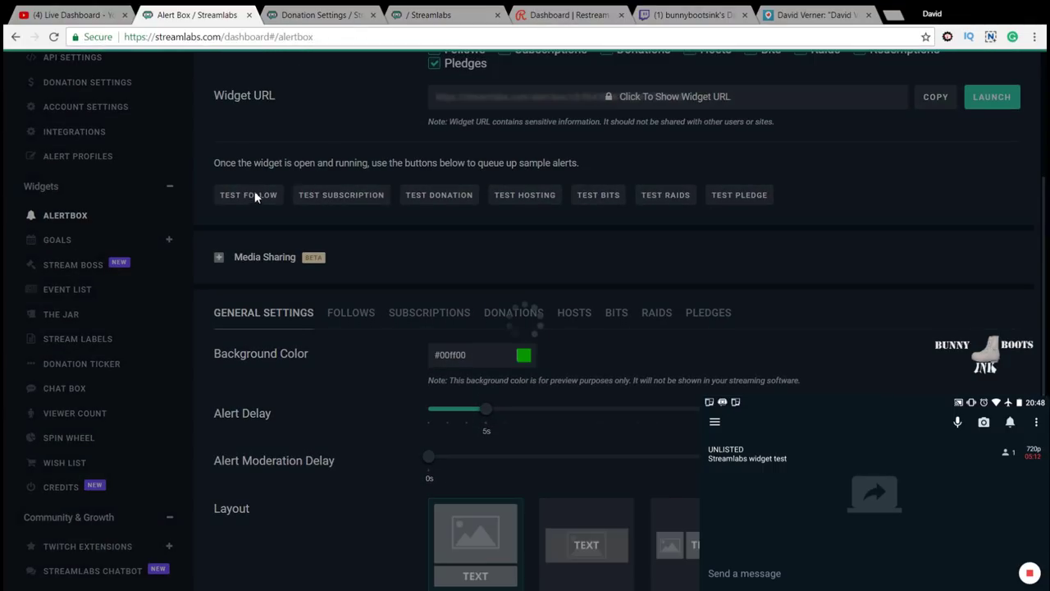
pyautogui.click(256, 196)
# - Review the follow alert settings, including message template, image, sound, duration and font settings
pyautogui.click(362, 319)
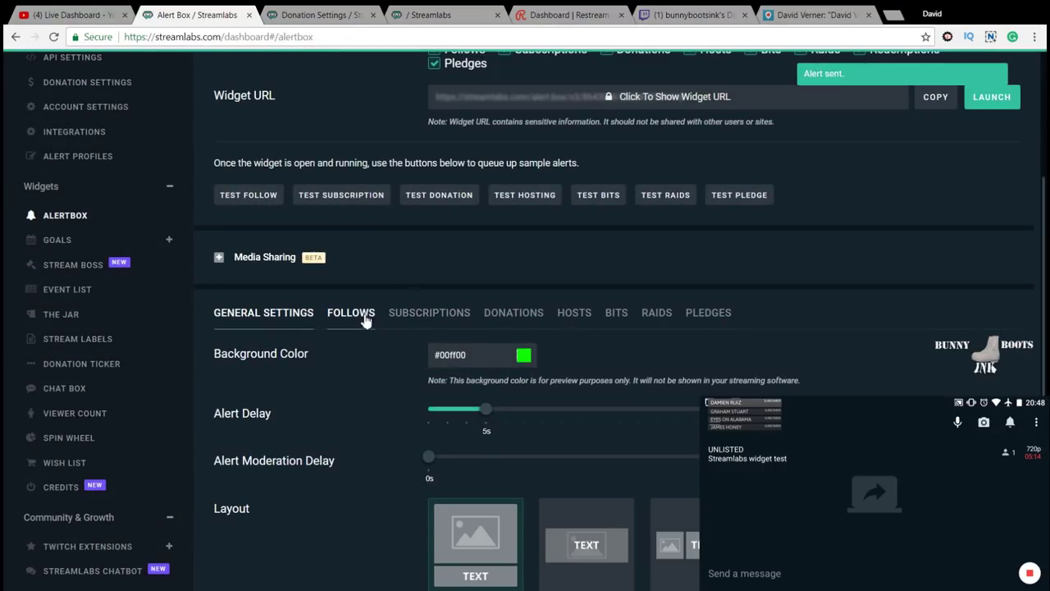
pyautogui.scroll(-4, 369, 210)
pyautogui.scroll(-2, 369, 211)
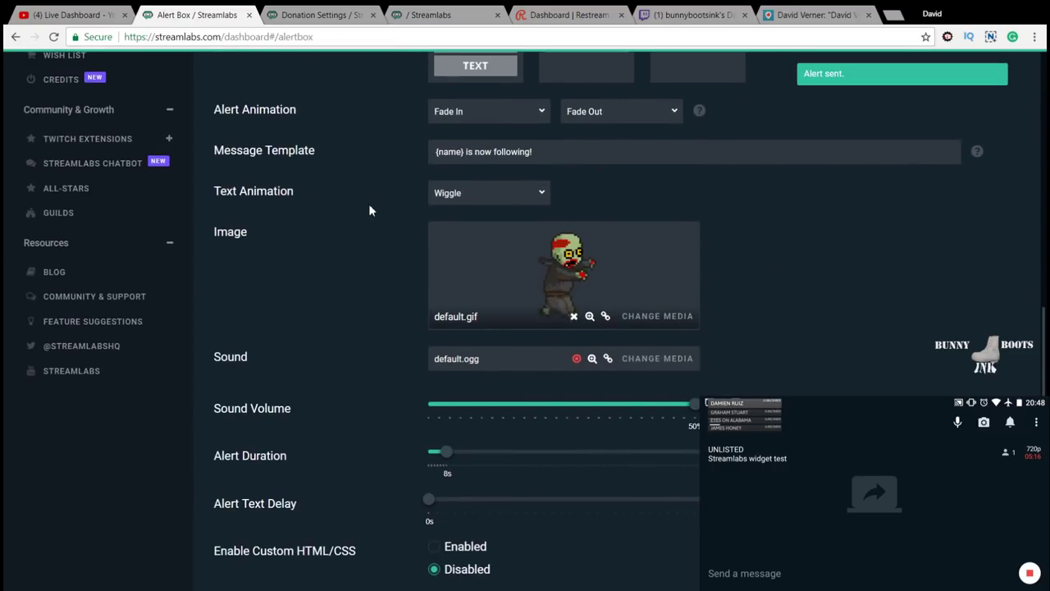
pyautogui.scroll(-1, 369, 210)
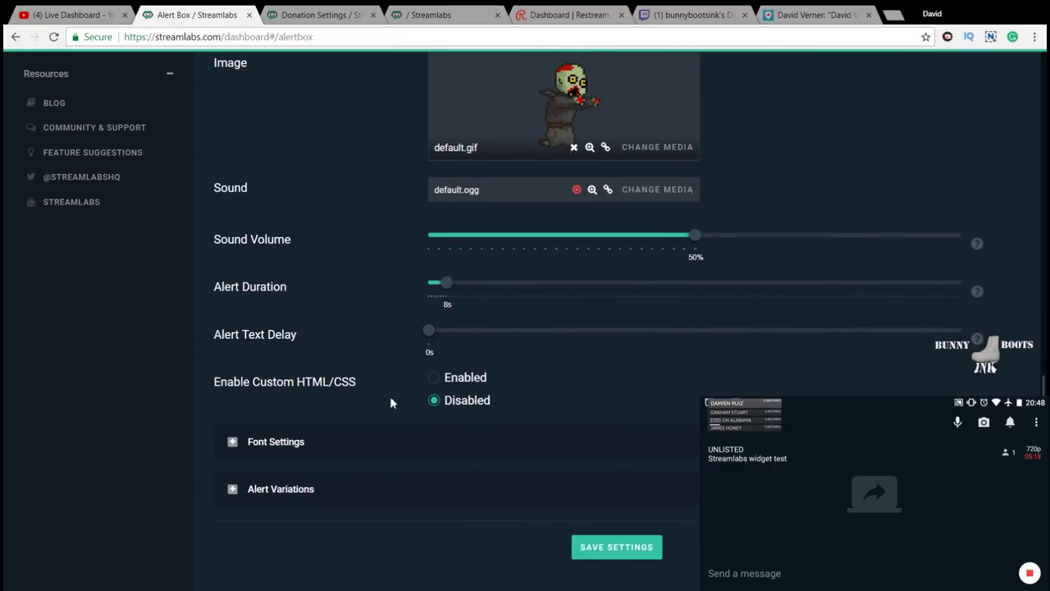
pyautogui.click(246, 441)
pyautogui.scroll(-1, 352, 265)
pyautogui.scroll(-3, 352, 262)
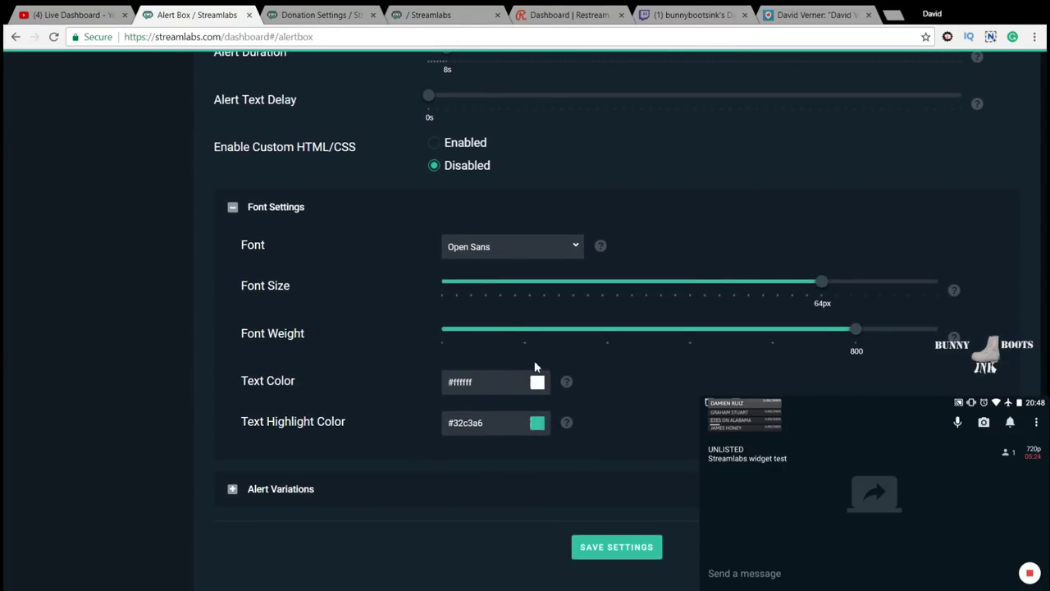
# - Send another test follow alert and watch the YouTube live preview in full screen at full volume, muting it before leaving full screen
pyautogui.scroll(15, 534, 366)
pyautogui.click(262, 406)
pyautogui.click(101, 21)
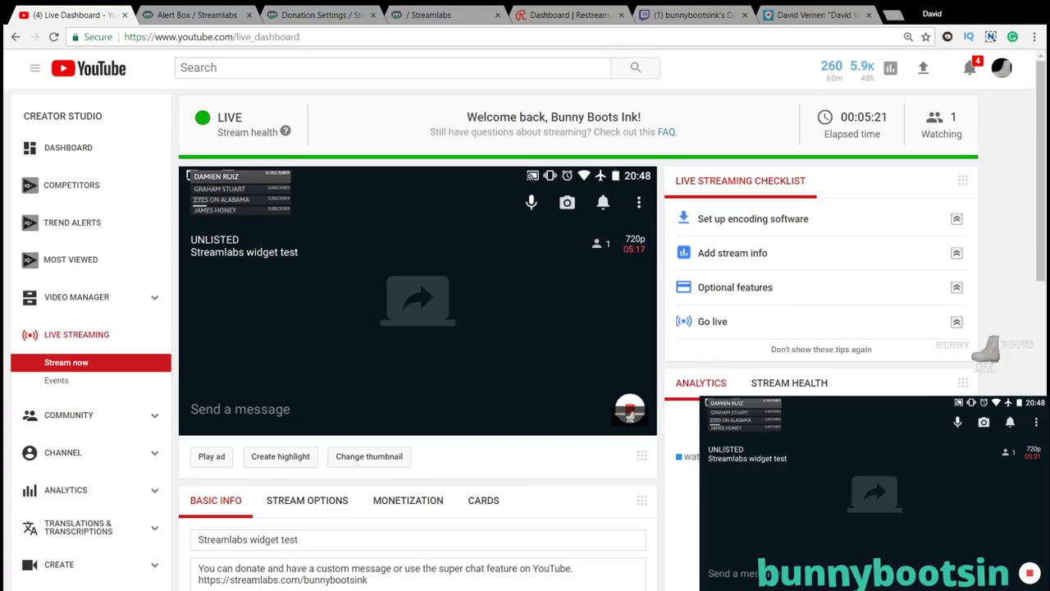
pyautogui.click(630, 418)
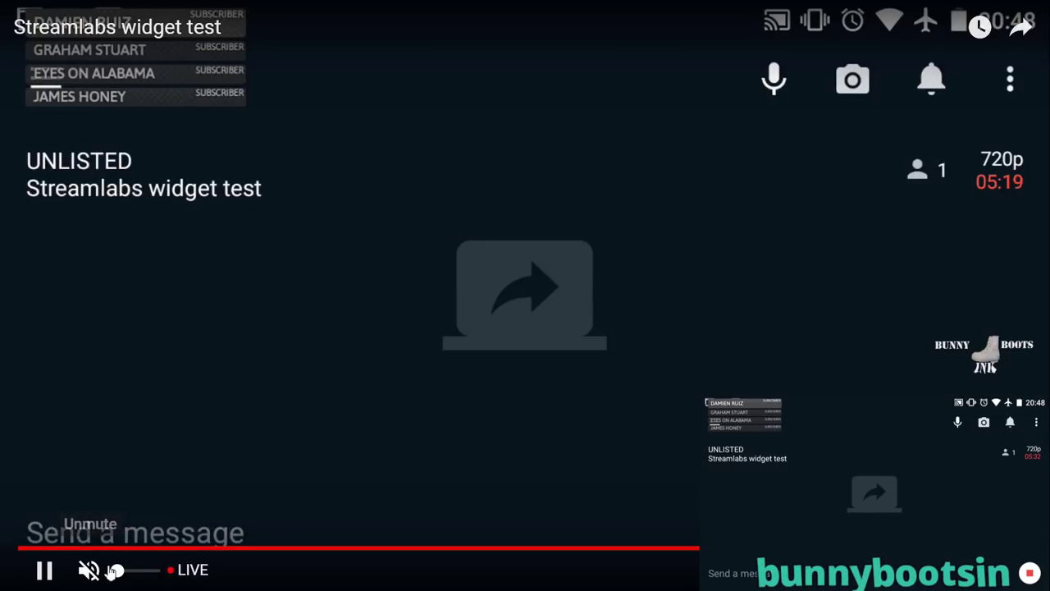
pyautogui.moveTo(134, 574); pyautogui.dragTo(162, 569)
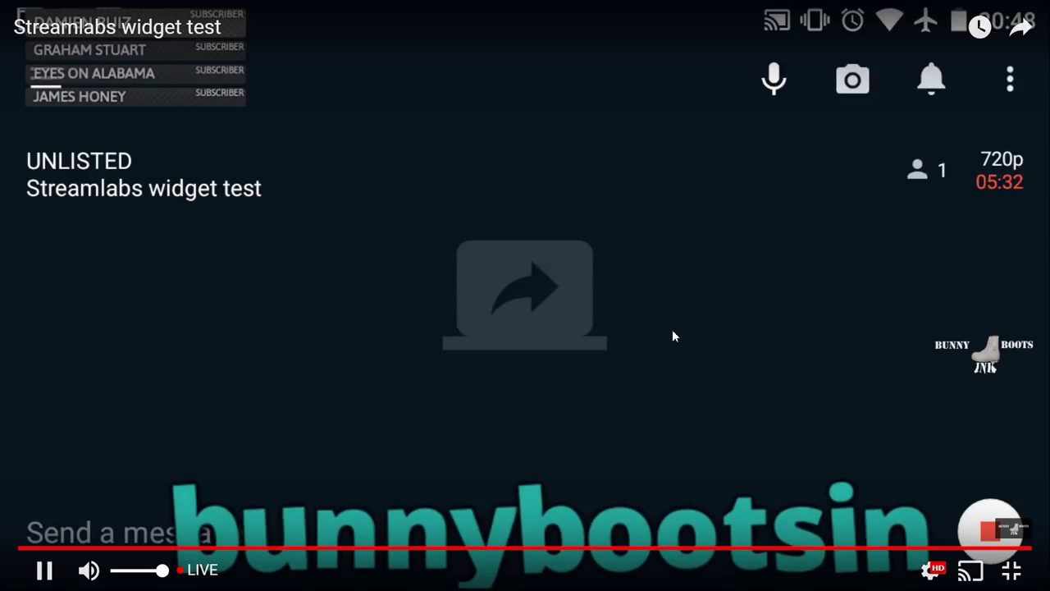
pyautogui.moveTo(161, 570); pyautogui.dragTo(113, 569)
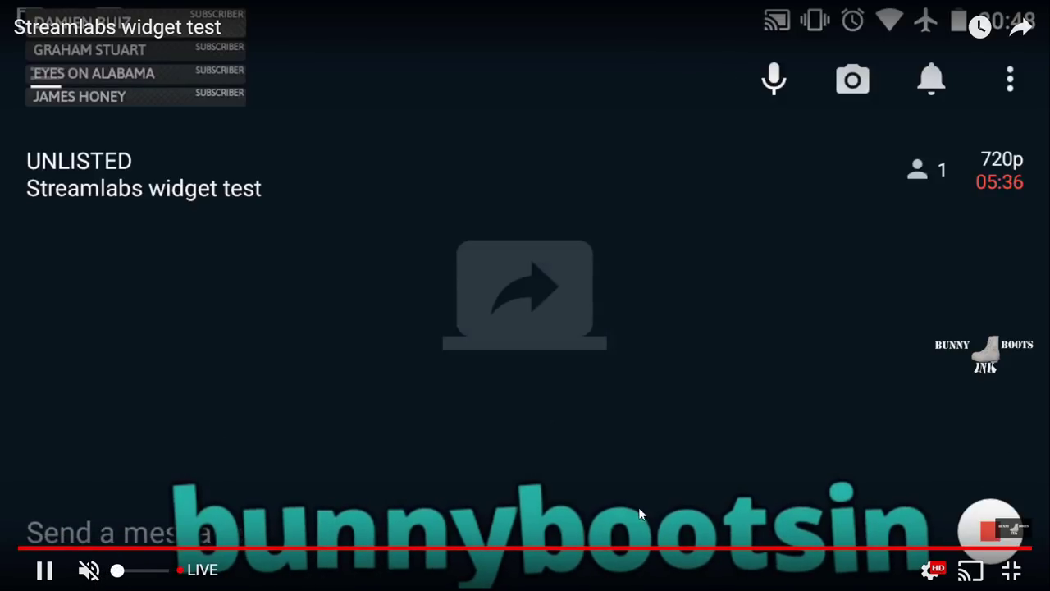
pyautogui.click(1012, 569)
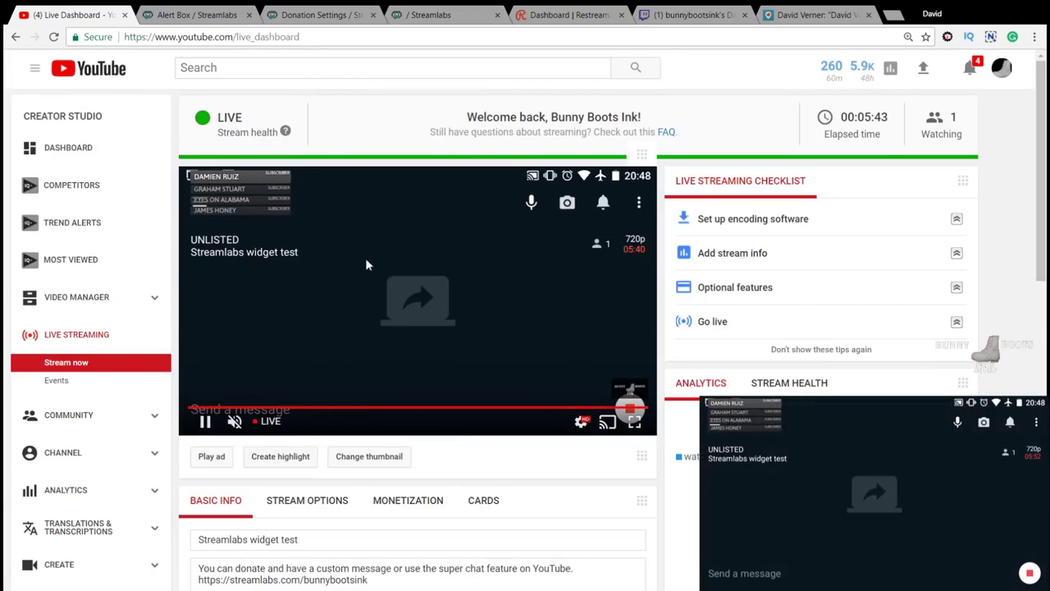
# - Browse the stock images available for the Alertbox follow alert and close the media gallery without choosing one
pyautogui.scroll(-2, 376, 252)
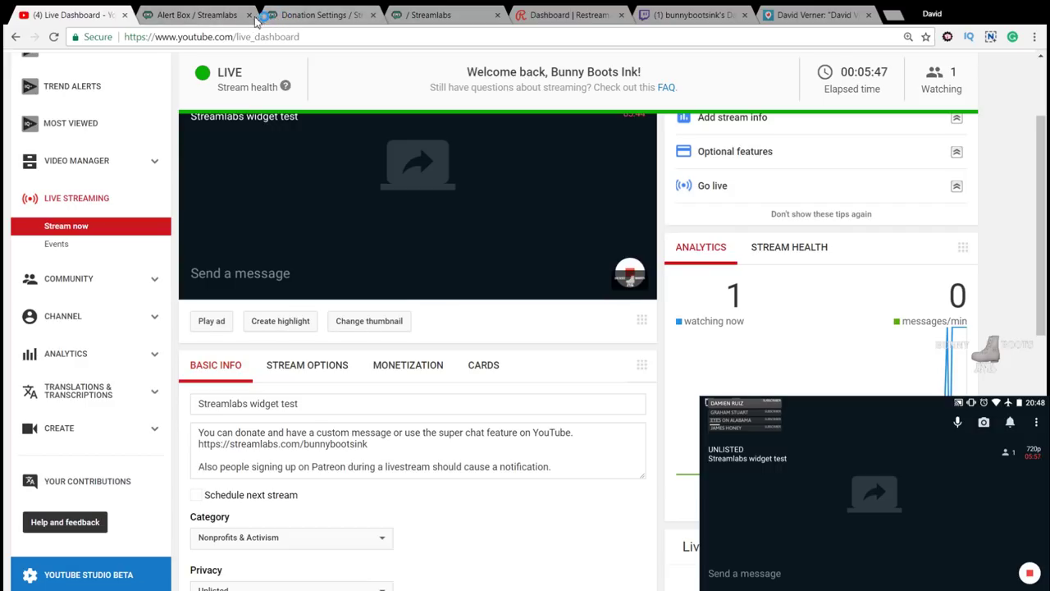
pyautogui.click(293, 17)
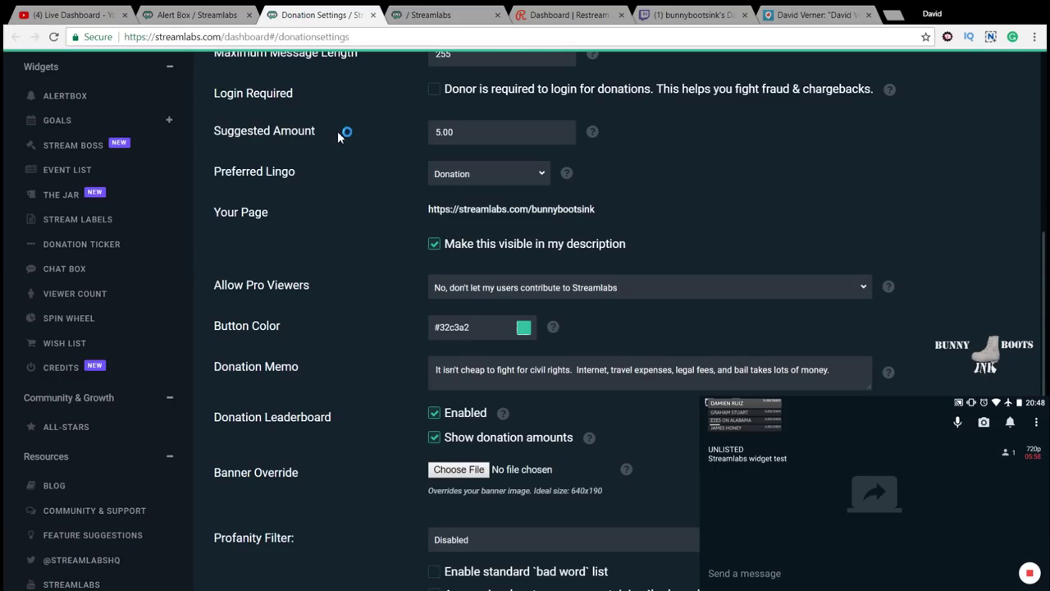
pyautogui.click(172, 15)
pyautogui.scroll(-3, 557, 358)
pyautogui.scroll(-6, 557, 358)
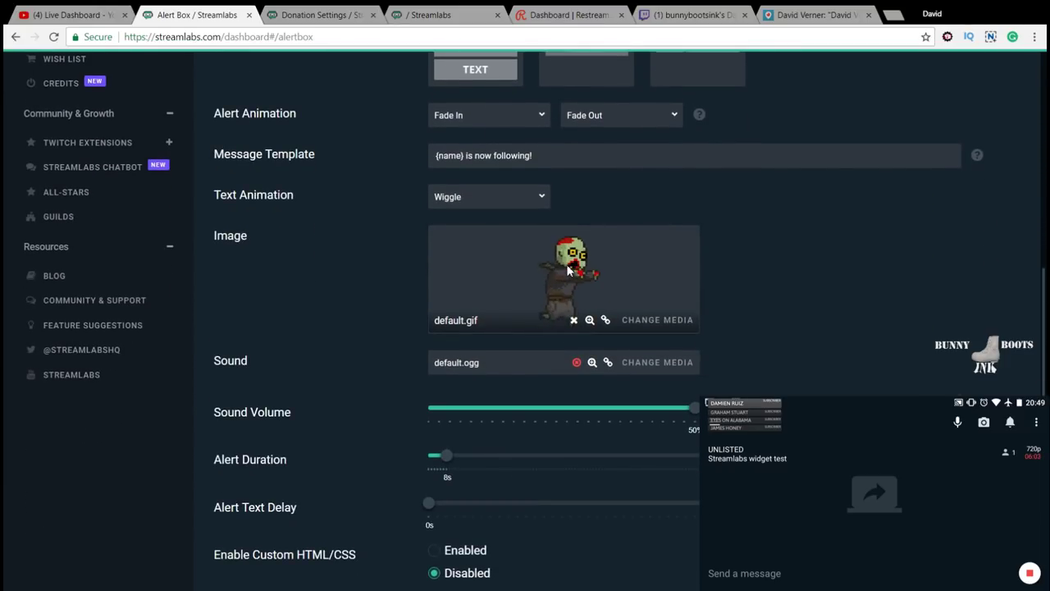
pyautogui.click(661, 322)
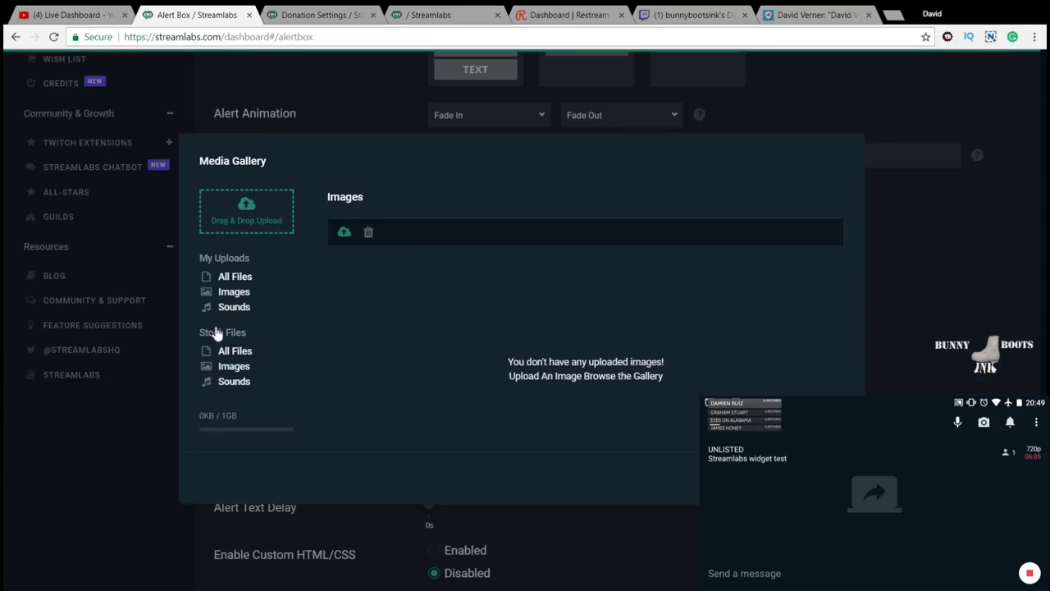
pyautogui.click(233, 366)
pyautogui.scroll(-3, 626, 322)
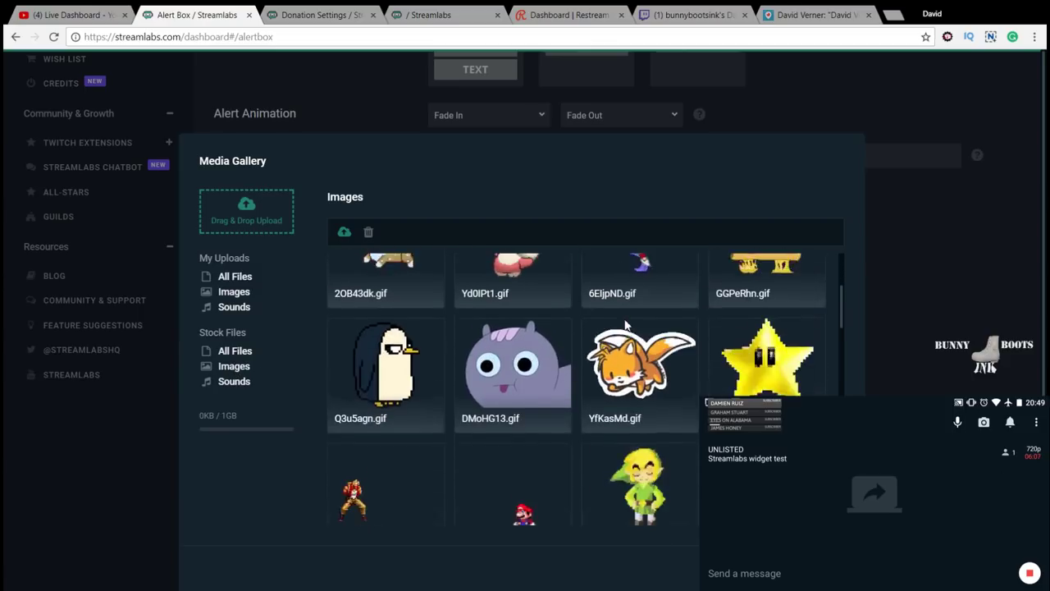
pyautogui.scroll(-7, 628, 324)
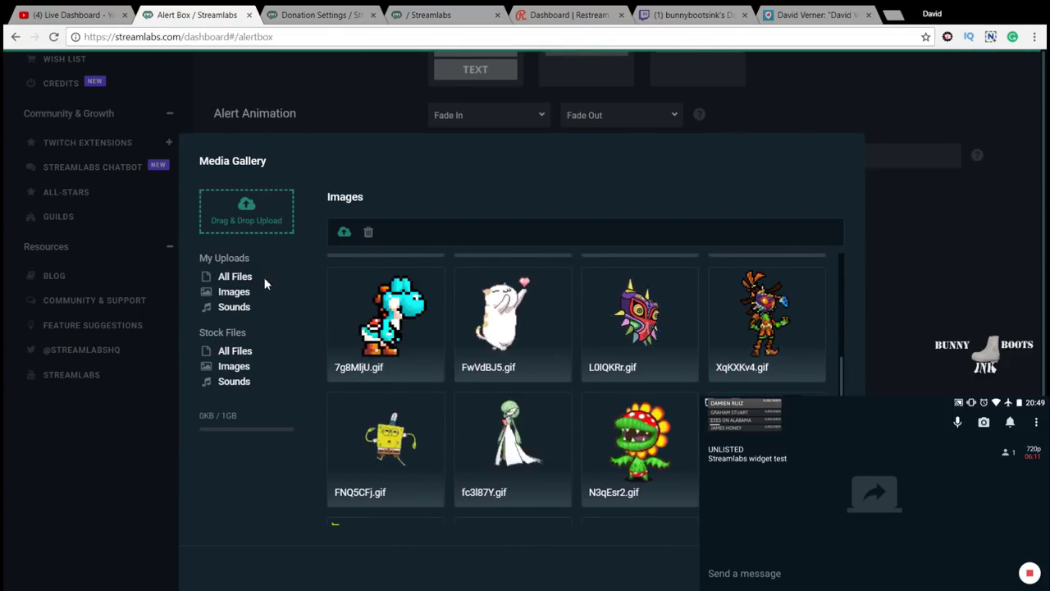
pyautogui.click(242, 281)
pyautogui.press('Escape')
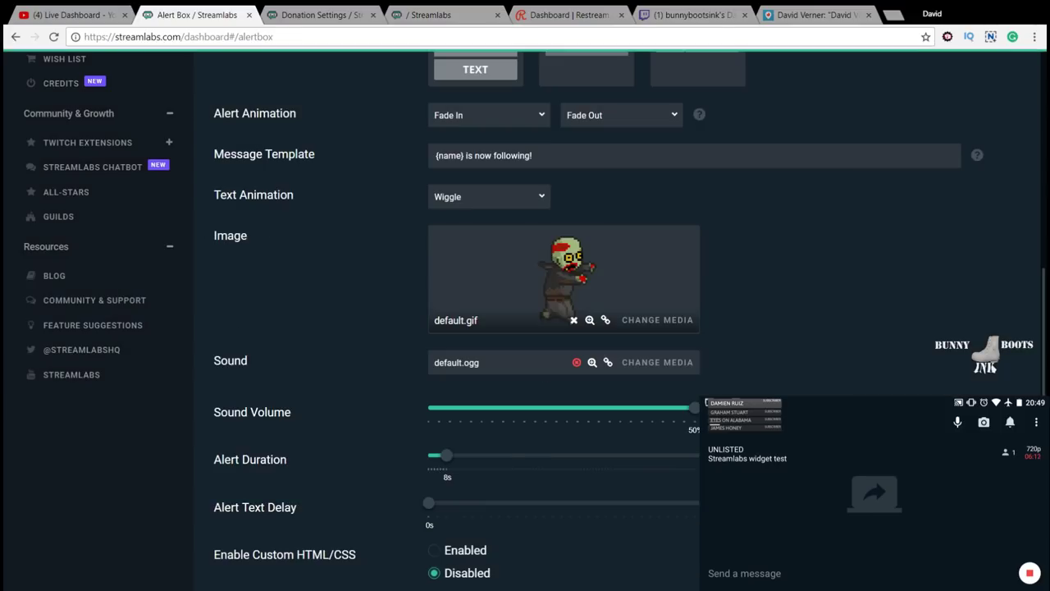
# - Browse the stock sounds for the follow alert, previewing Positive Game Sound 4 and Ohhhh Yeaaah, and close the media gallery without choosing one
pyautogui.click(668, 377)
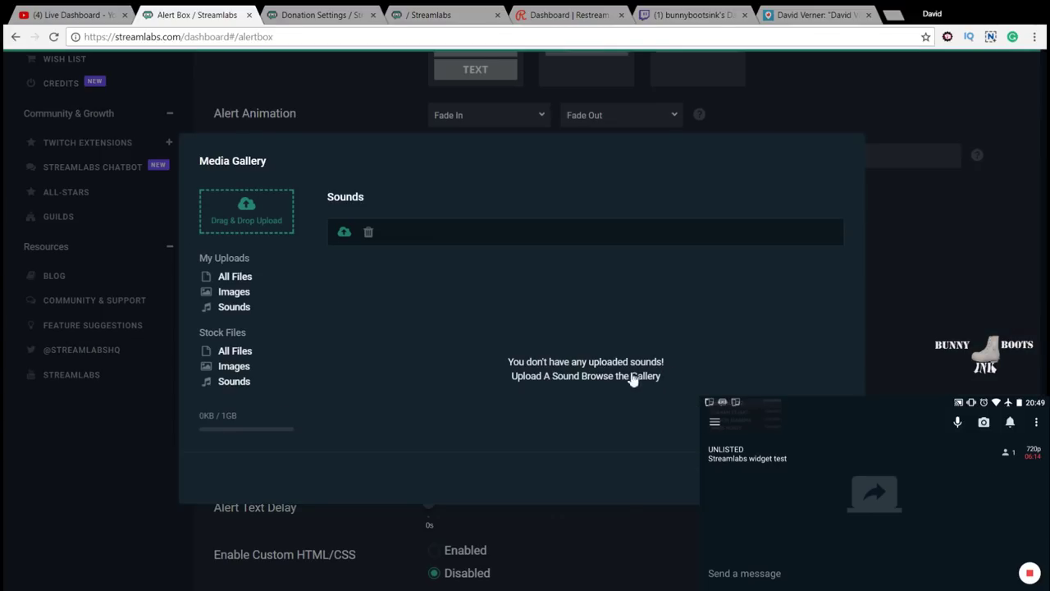
pyautogui.click(233, 381)
pyautogui.scroll(-5, 658, 348)
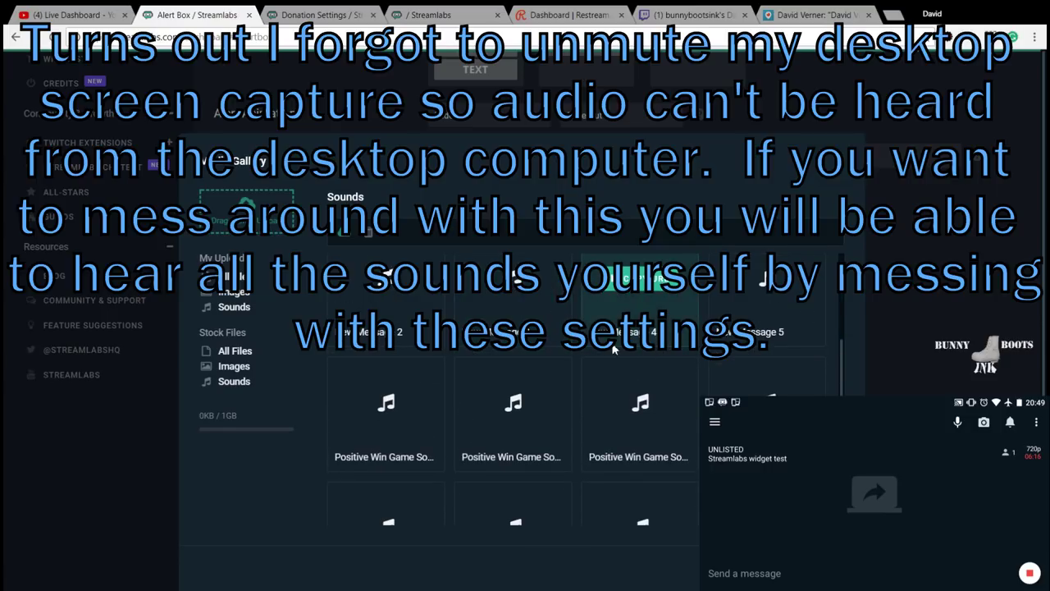
pyautogui.click(511, 392)
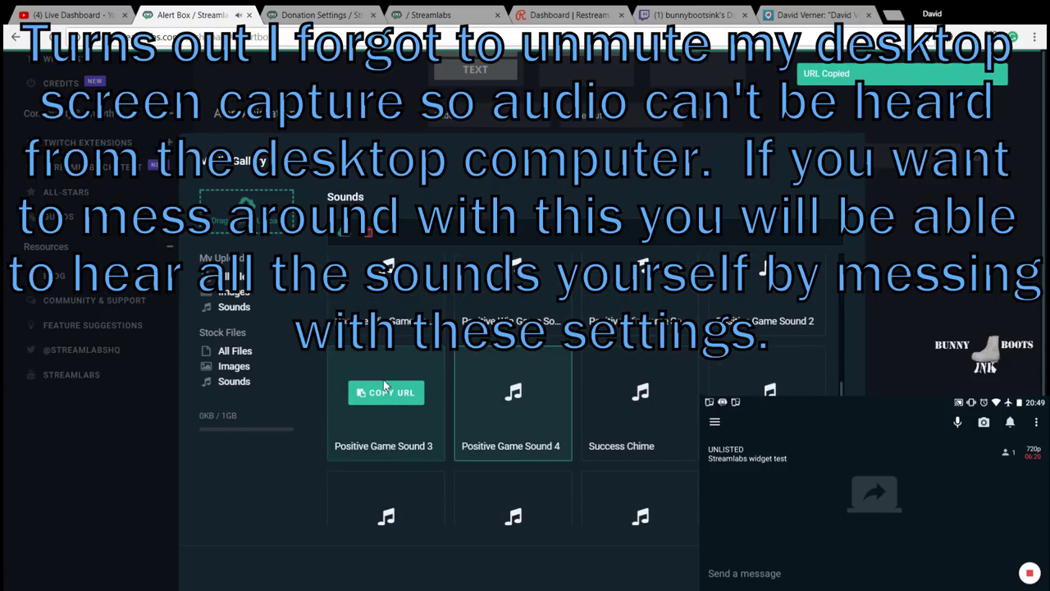
pyautogui.scroll(-3, 500, 370)
pyautogui.click(375, 473)
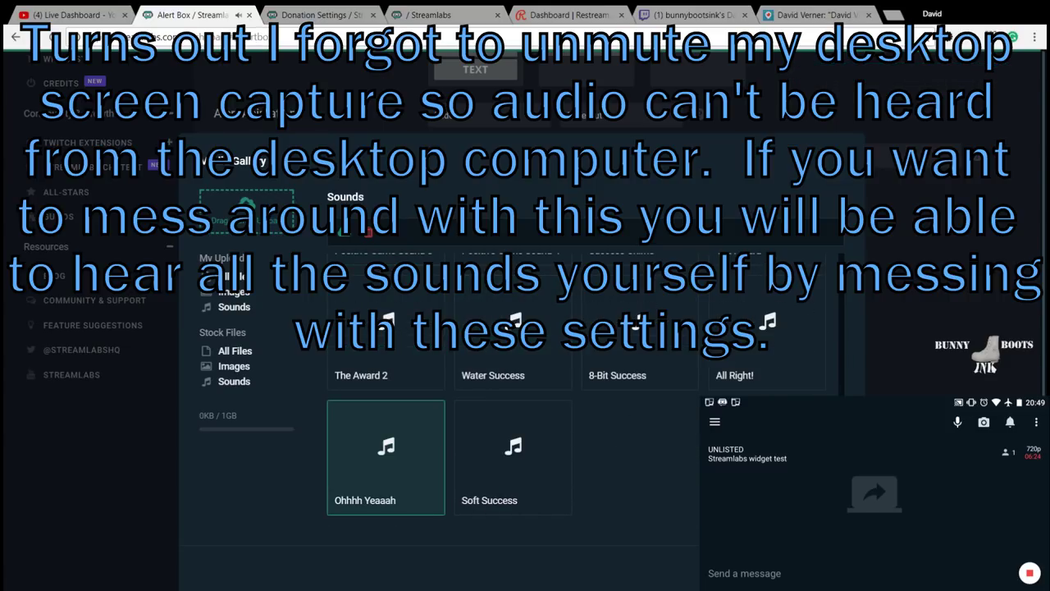
pyautogui.press('Escape')
# - Set the follow alert's sound volume to 4% and save the Alertbox settings
pyautogui.scroll(-1, 708, 379)
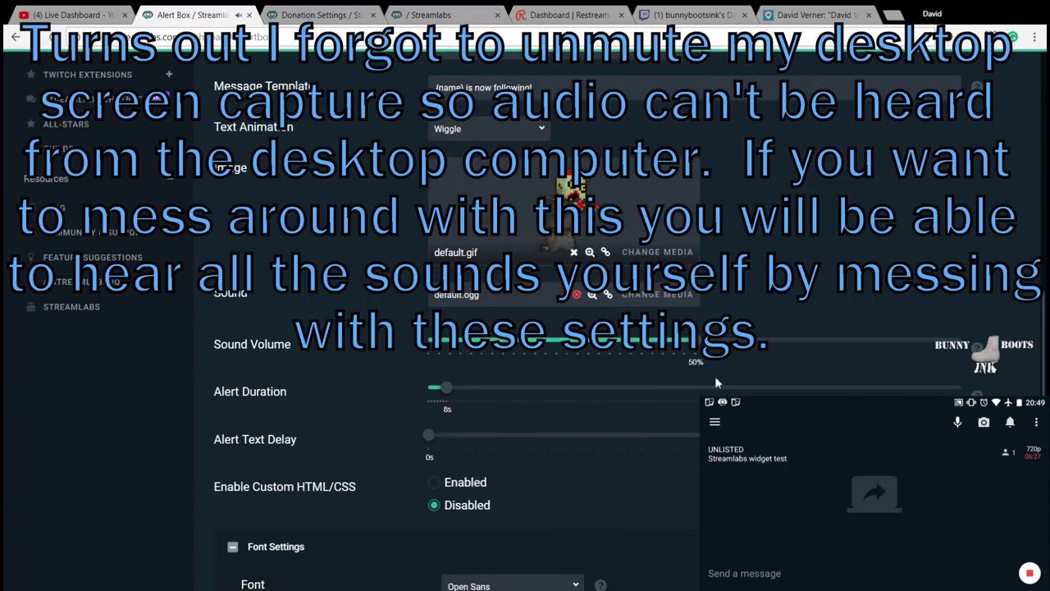
pyautogui.moveTo(696, 352); pyautogui.dragTo(450, 346)
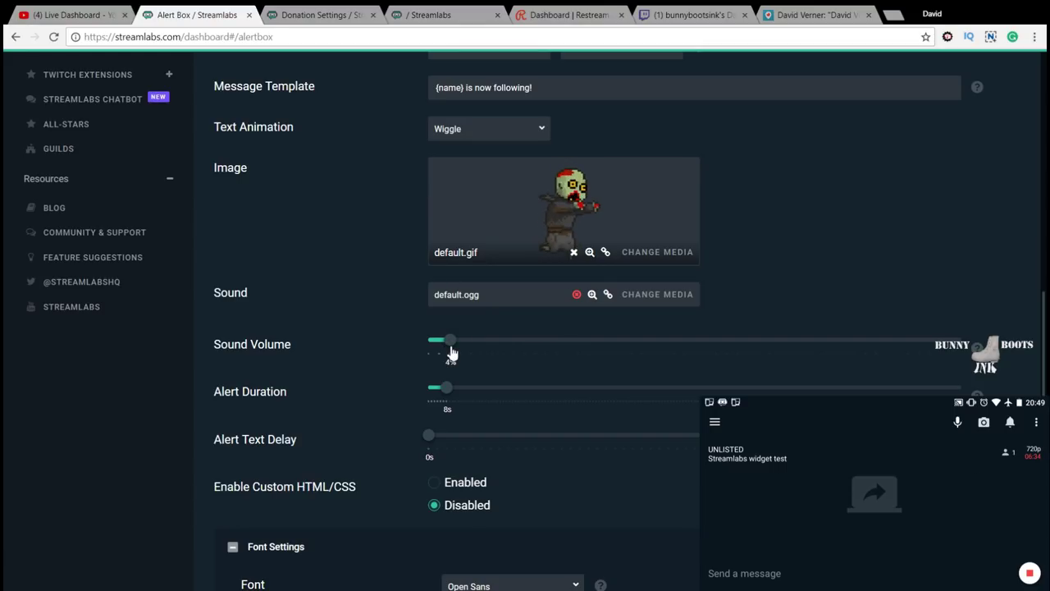
pyautogui.scroll(-4, 704, 318)
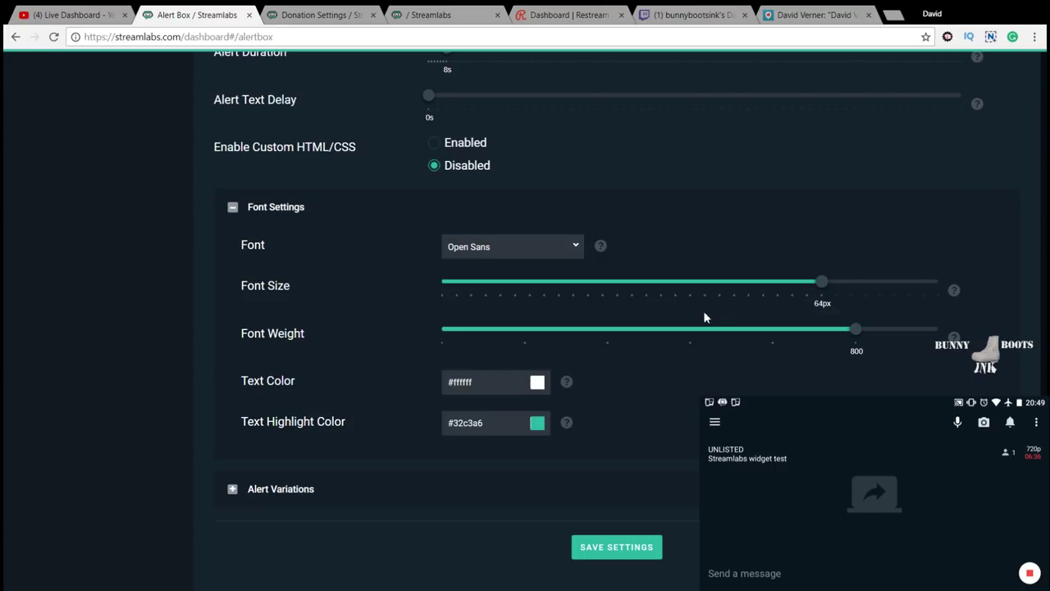
pyautogui.click(624, 547)
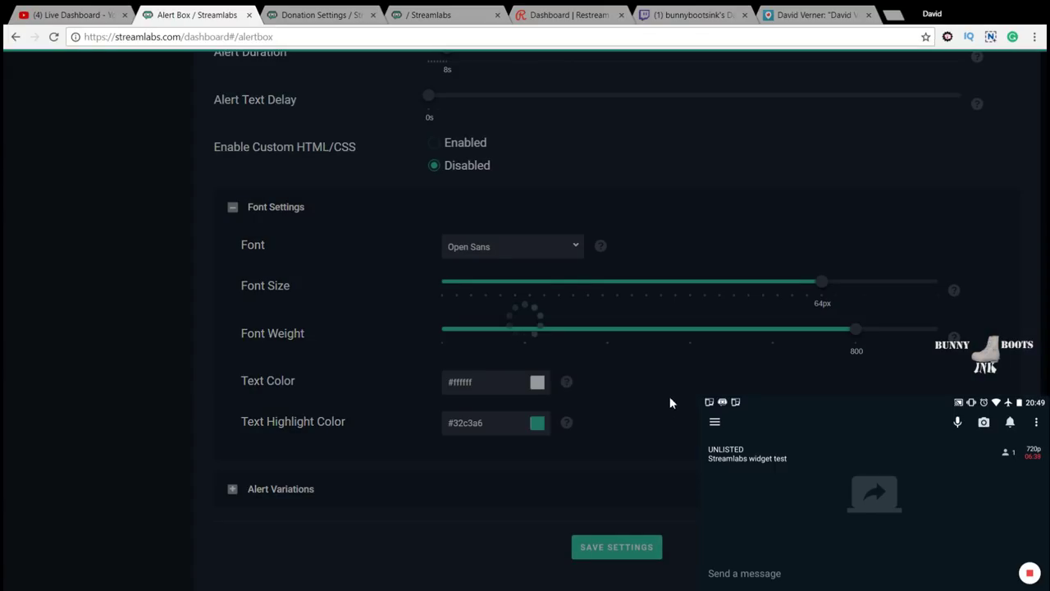
# - Log out of the Streamlabs Twitch account and log back in with YouTube, allowing Streamlabs to view and manage the Bunny Boots Ink account
pyautogui.scroll(10, 678, 331)
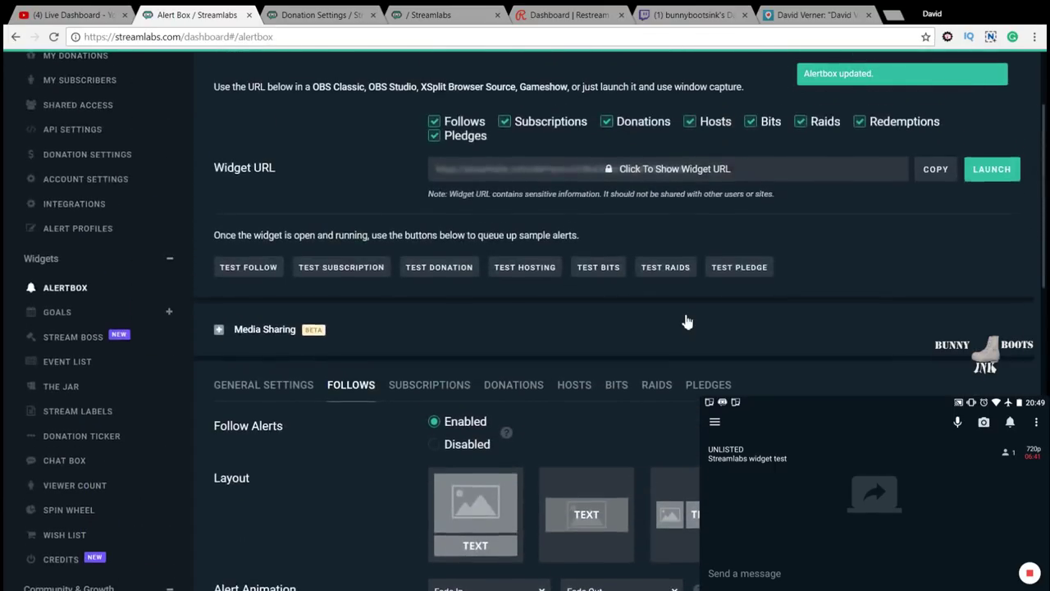
pyautogui.scroll(2, 689, 322)
pyautogui.click(980, 102)
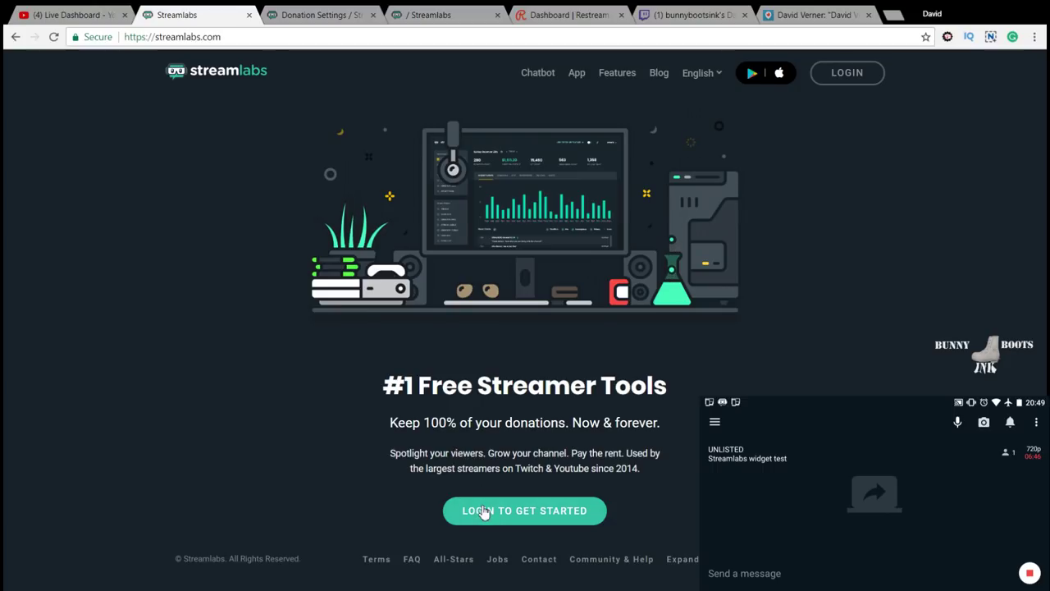
pyautogui.click(482, 510)
pyautogui.click(503, 394)
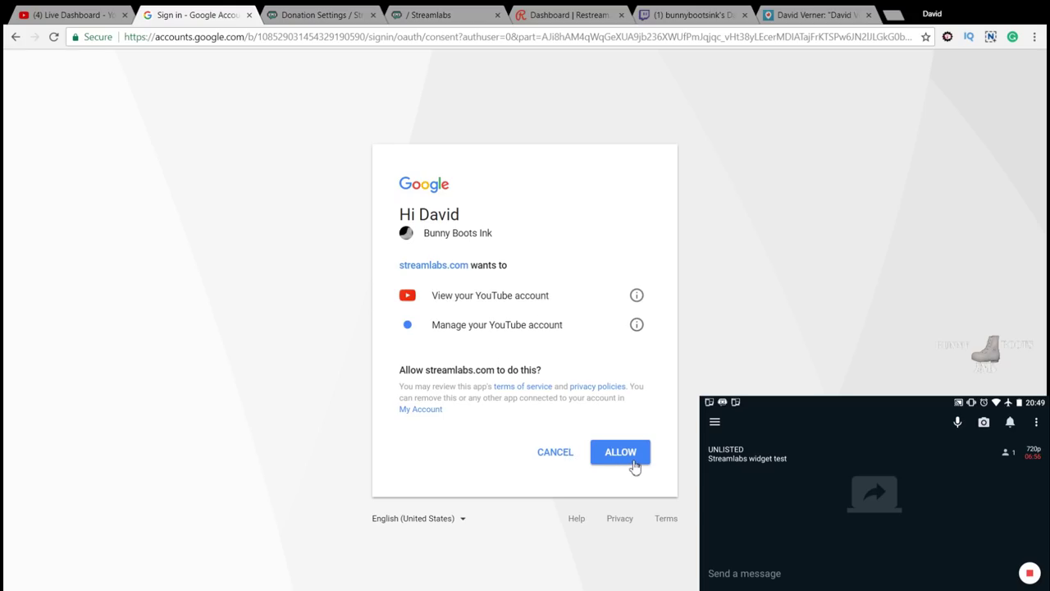
pyautogui.click(623, 456)
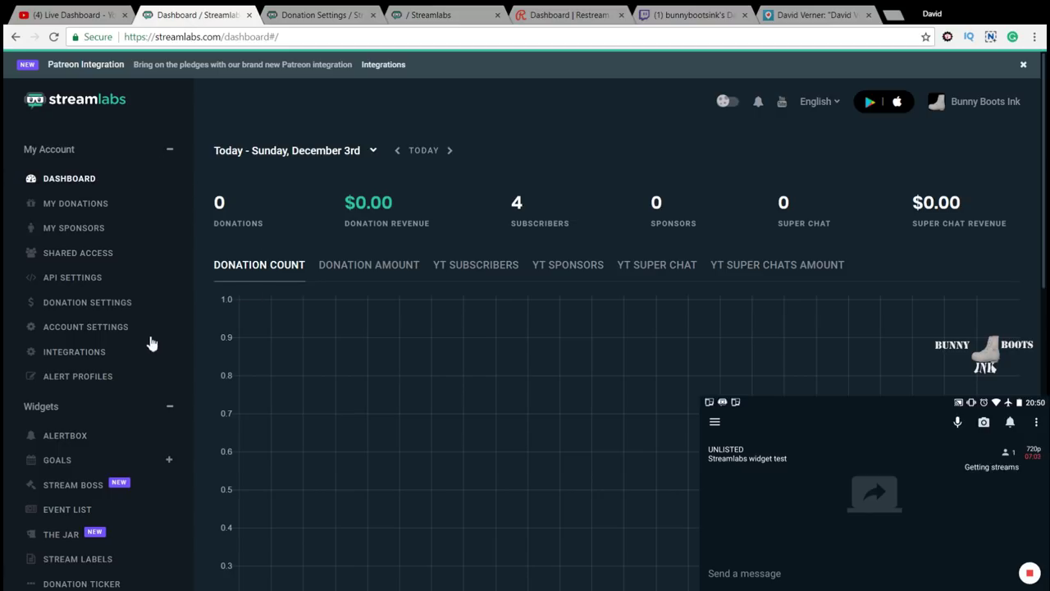
# - Open the Streamlabs account settings to examine the linked platforms and check the Twitch dashboard
pyautogui.click(105, 332)
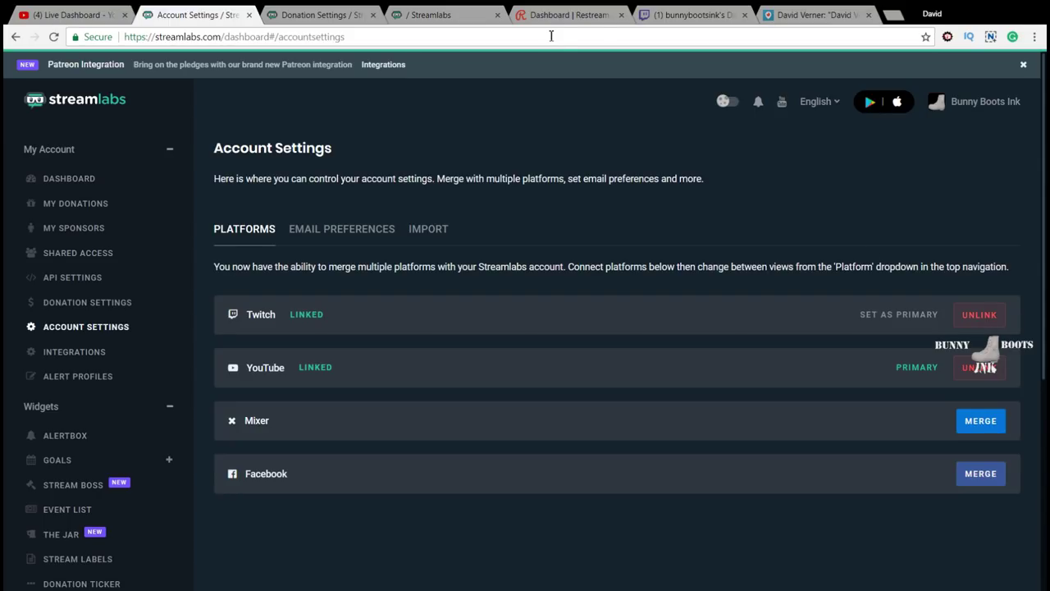
pyautogui.click(671, 18)
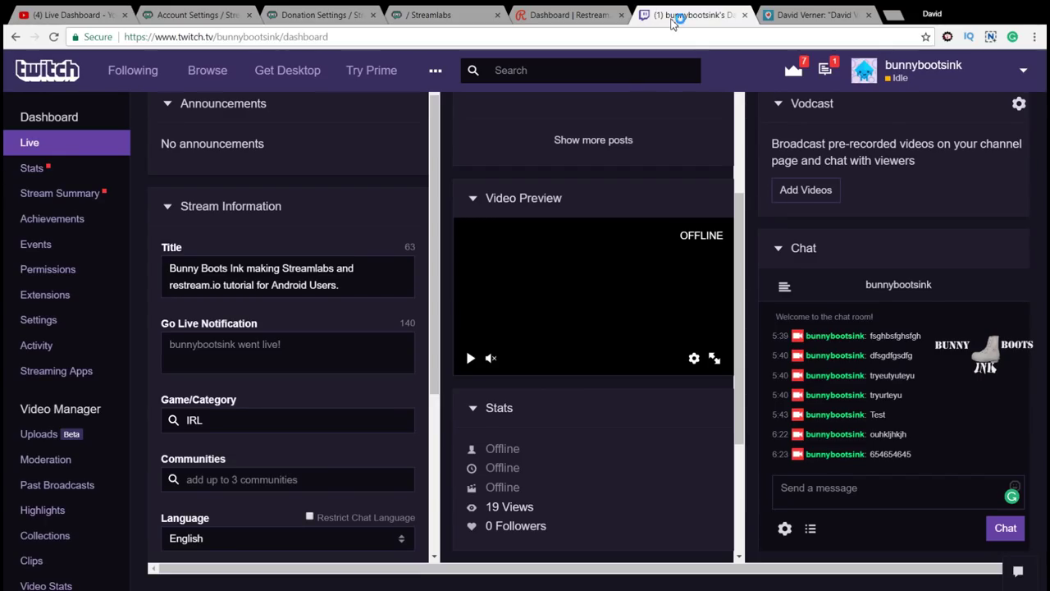
pyautogui.click(215, 13)
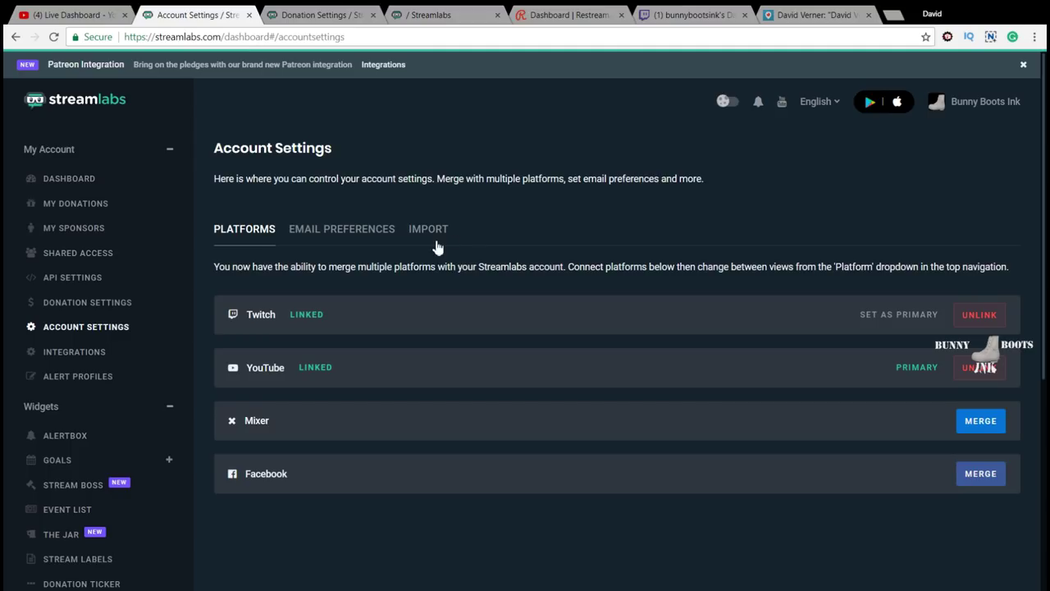
# - Post the test message "adfgadfgdsfgsdfg" in the YouTube live chat and return to the stream preview
pyautogui.click(72, 18)
pyautogui.scroll(-2, 523, 432)
pyautogui.scroll(-3, 549, 434)
pyautogui.click(767, 362)
pyautogui.write('adfgadfgdfgdfgd')
pyautogui.press('Return')
pyautogui.scroll(5, 399, 341)
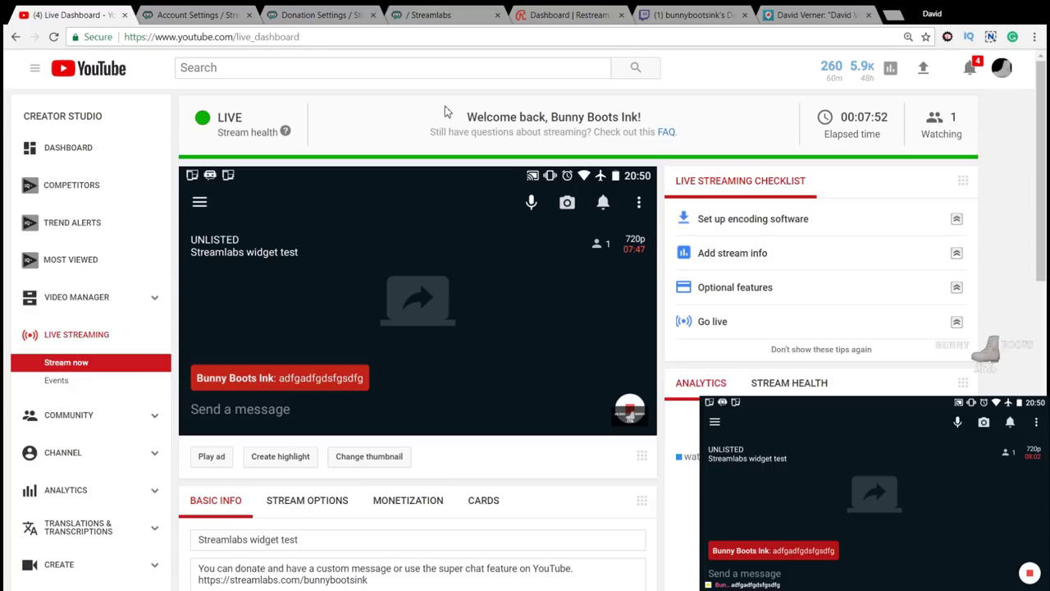
# - Post a random test message in the Twitch chat and check the YouTube live preview for it in full screen
pyautogui.moveTo(260, 433)
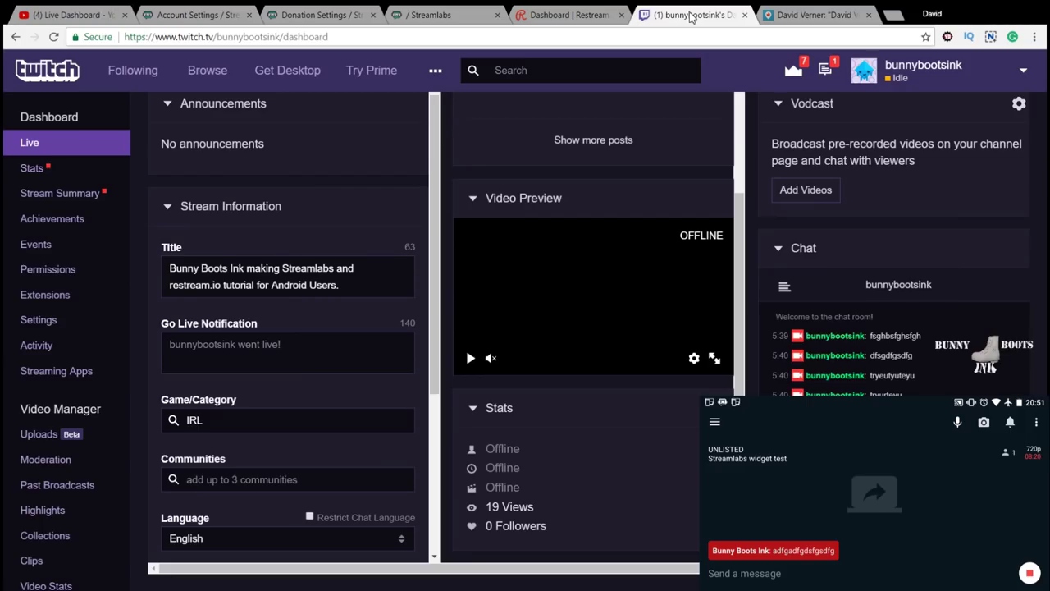
pyautogui.click(689, 15)
pyautogui.click(89, 18)
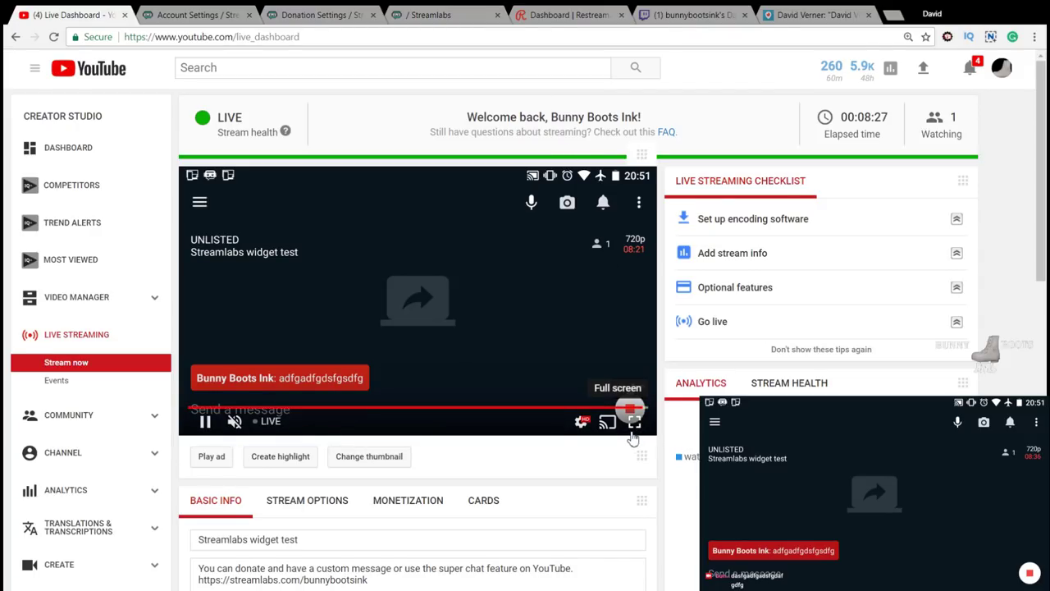
pyautogui.click(629, 424)
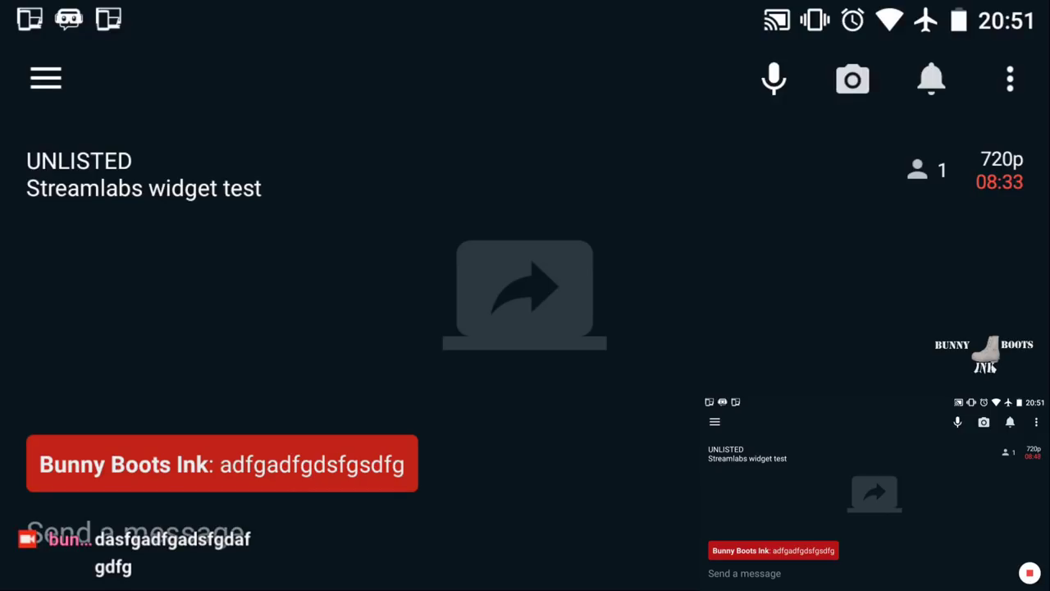
pyautogui.moveTo(906, 246)
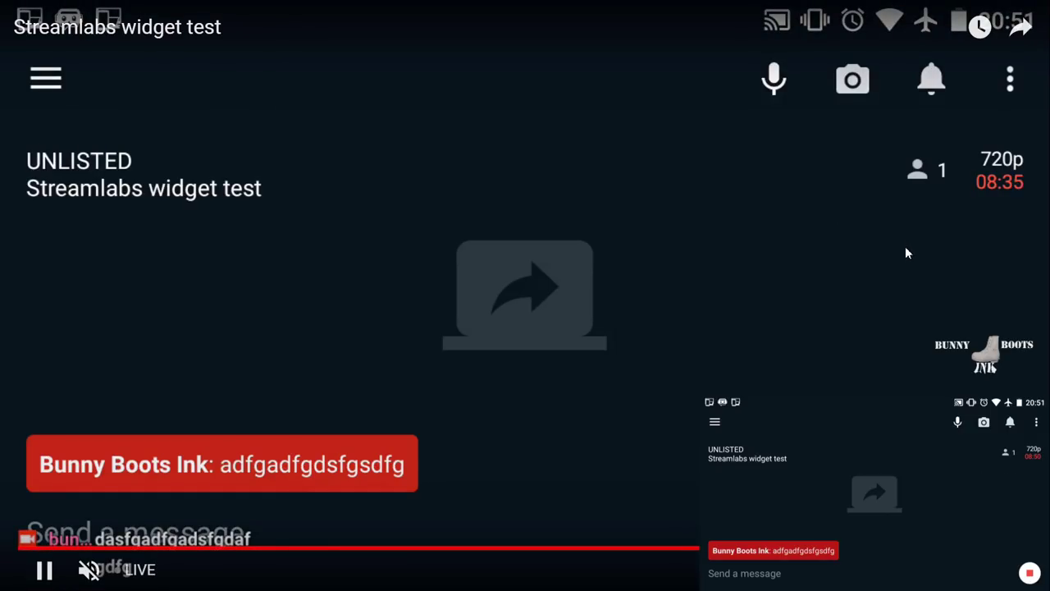
pyautogui.press('Escape')
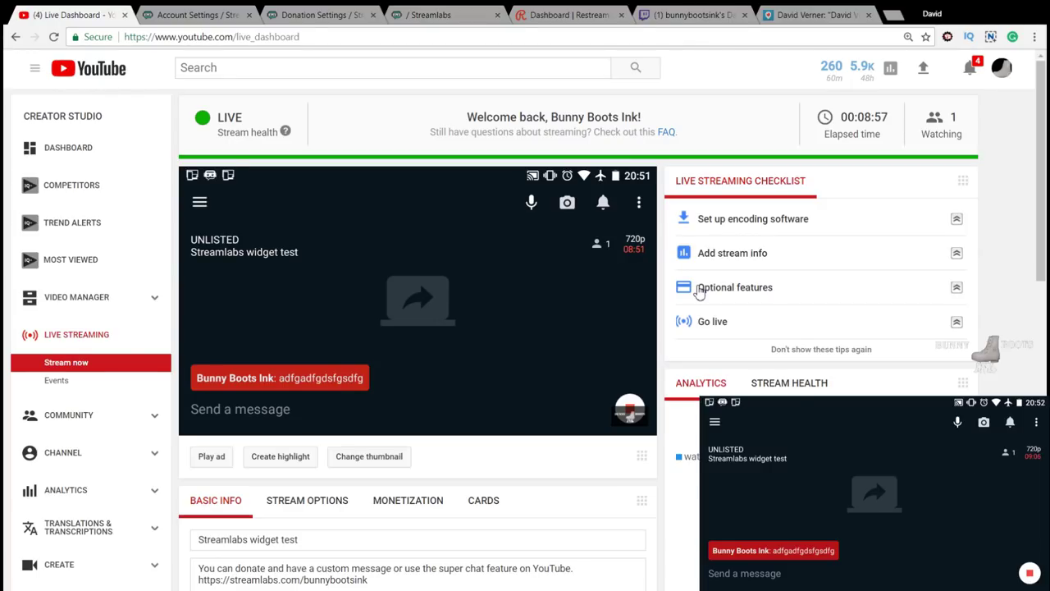
pyautogui.moveTo(627, 243)
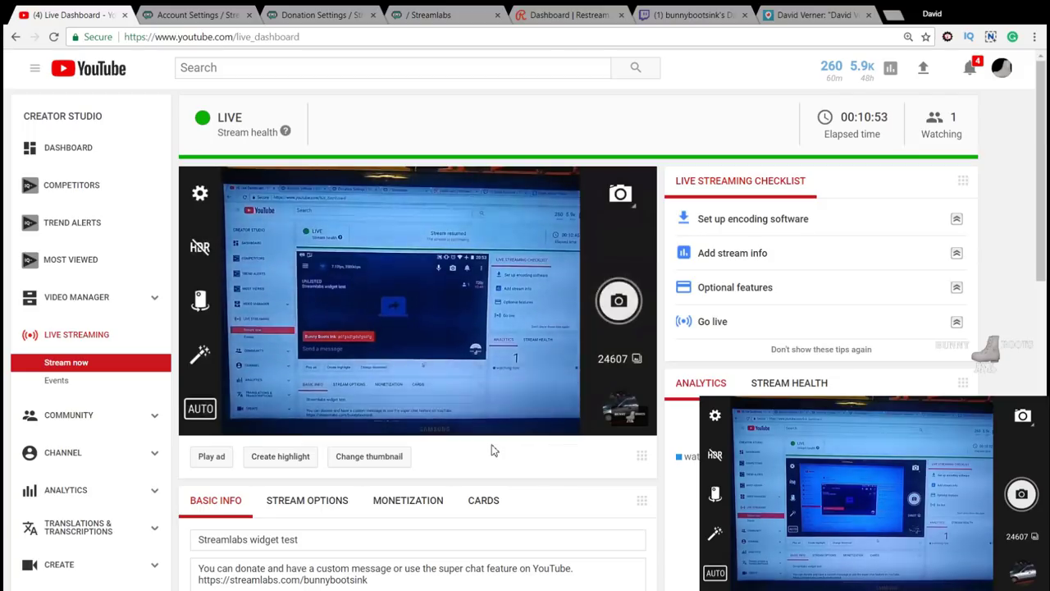
pyautogui.moveTo(499, 434)
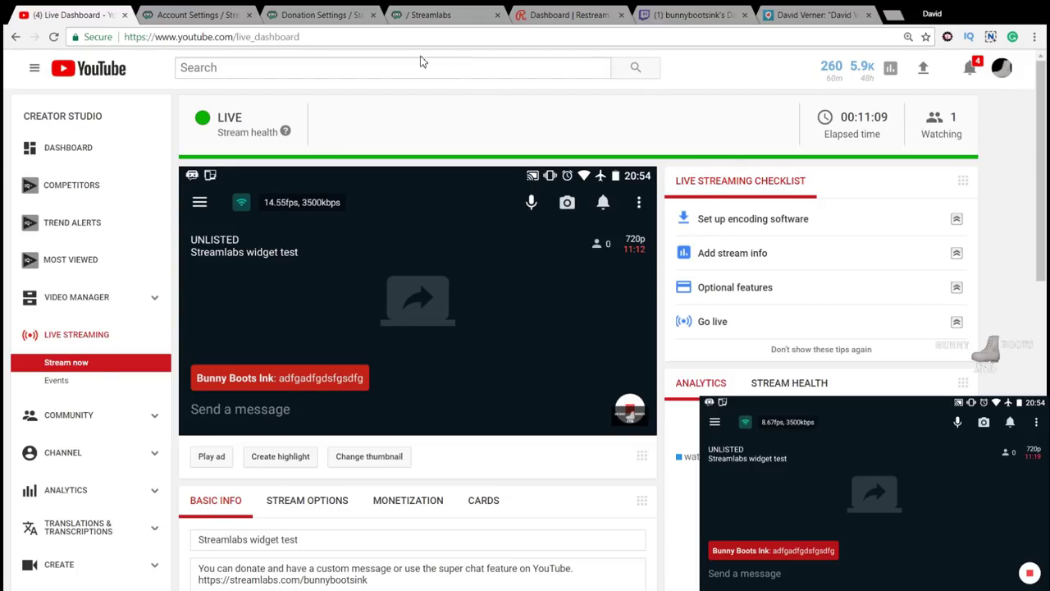
# - Review the Streamlabs donation settings, including currency, minimum and suggested amounts, donation page address, memo, leaderboard and profanity filter
pyautogui.click(327, 15)
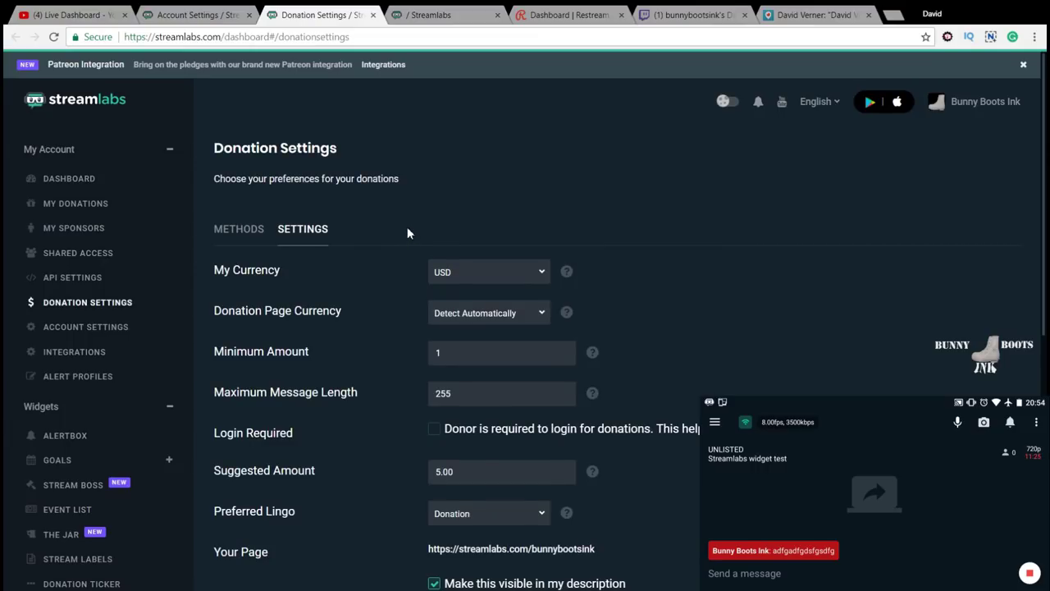
pyautogui.scroll(-3, 408, 231)
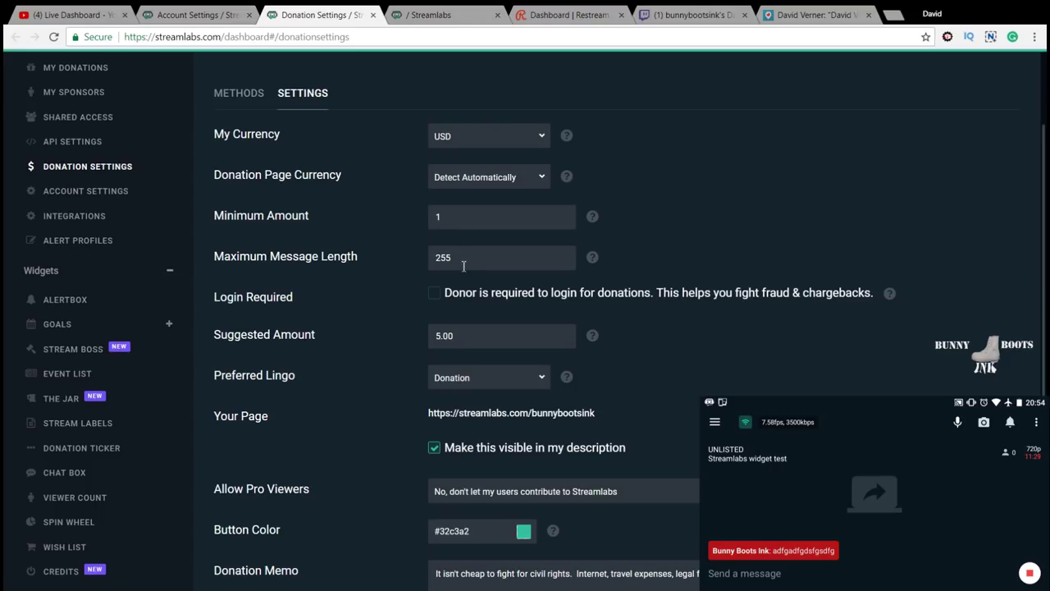
pyautogui.scroll(-3, 465, 265)
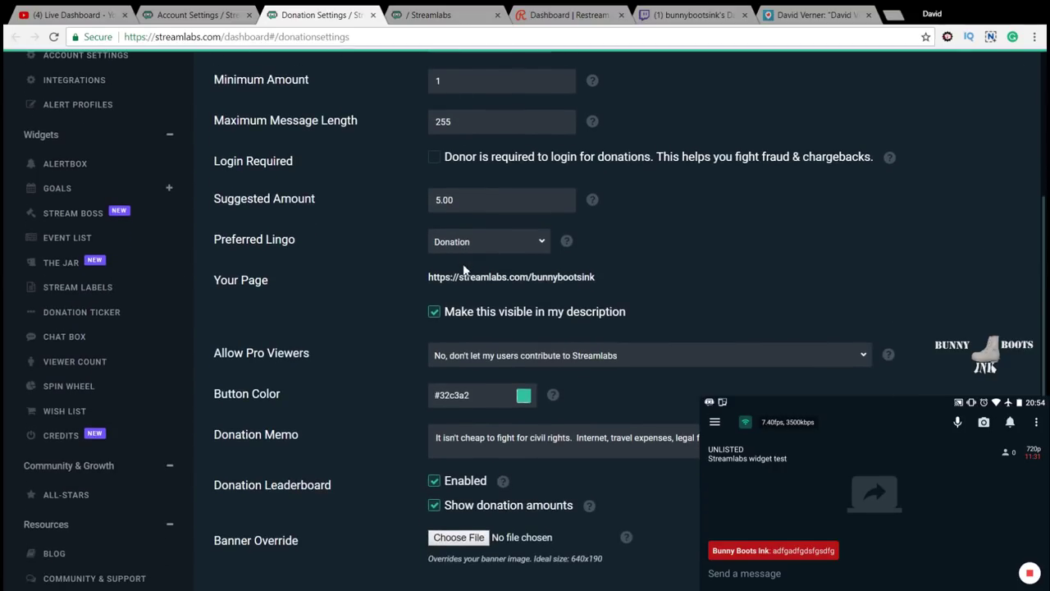
pyautogui.scroll(-3, 464, 271)
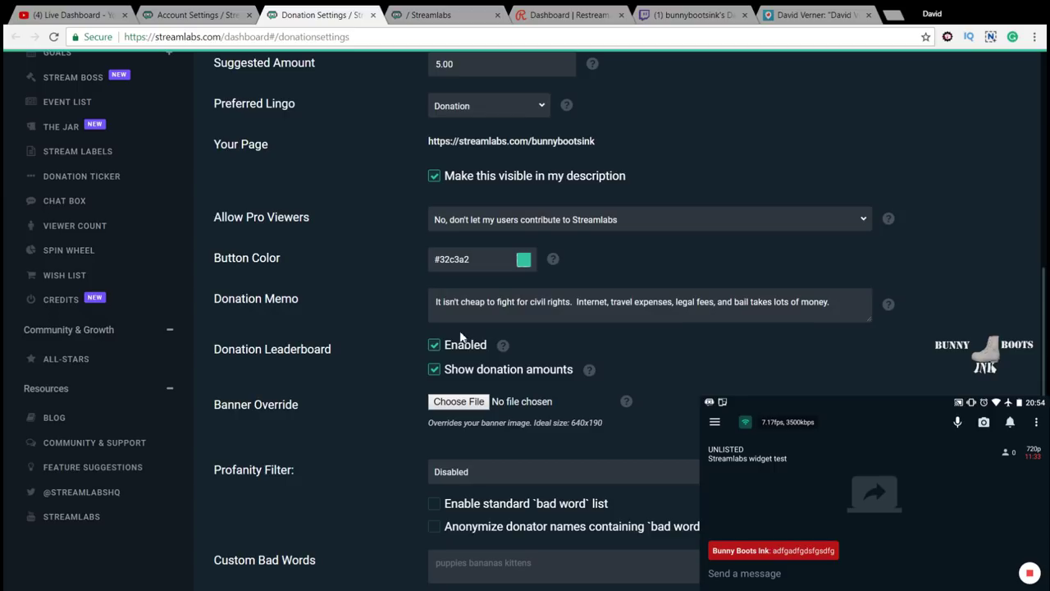
pyautogui.scroll(-2, 462, 337)
pyautogui.scroll(7, 464, 320)
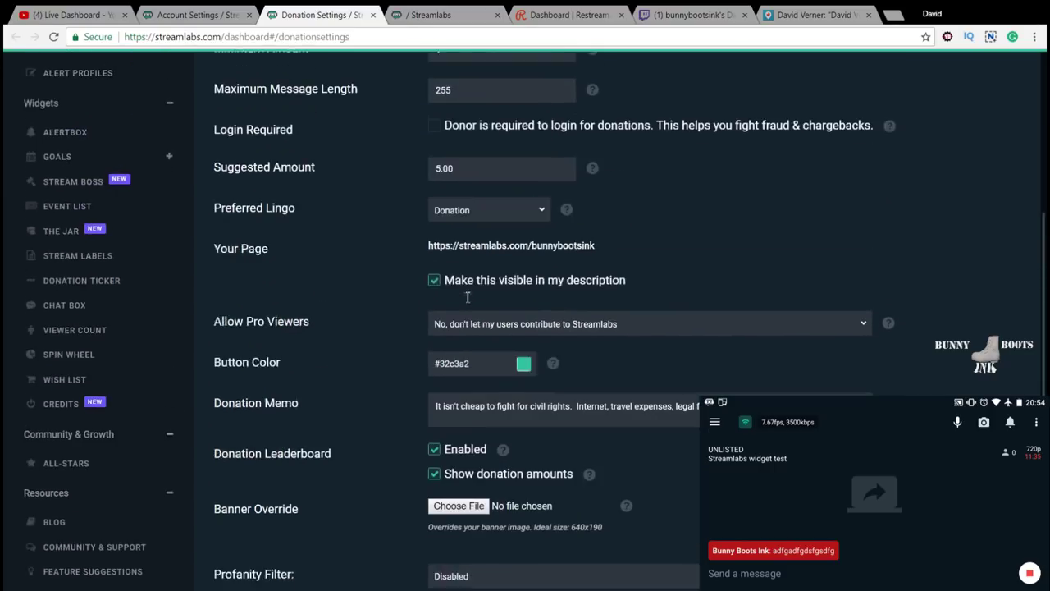
pyautogui.scroll(1, 467, 298)
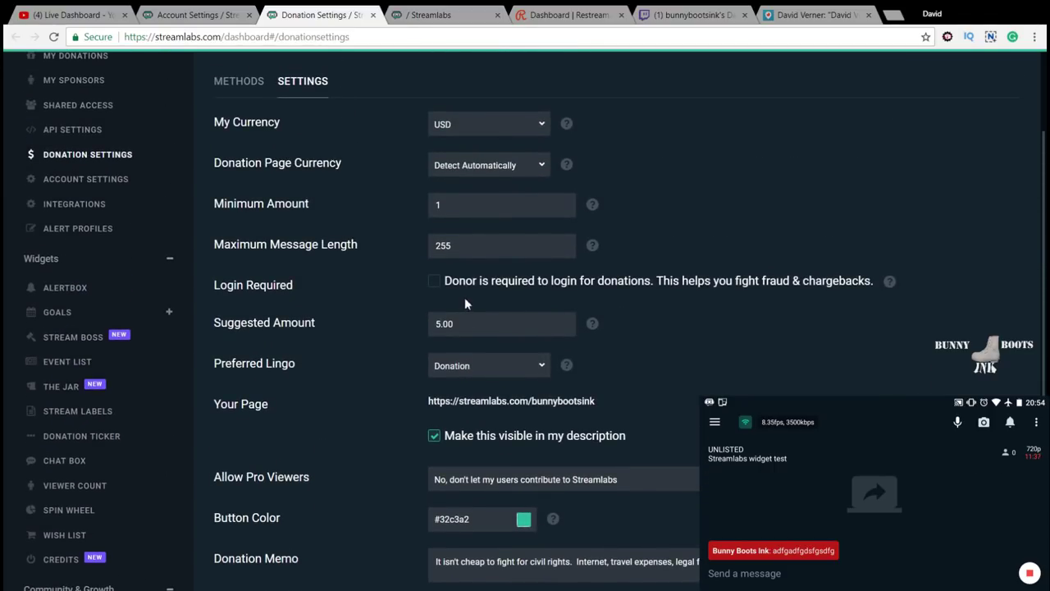
pyautogui.scroll(3, 465, 302)
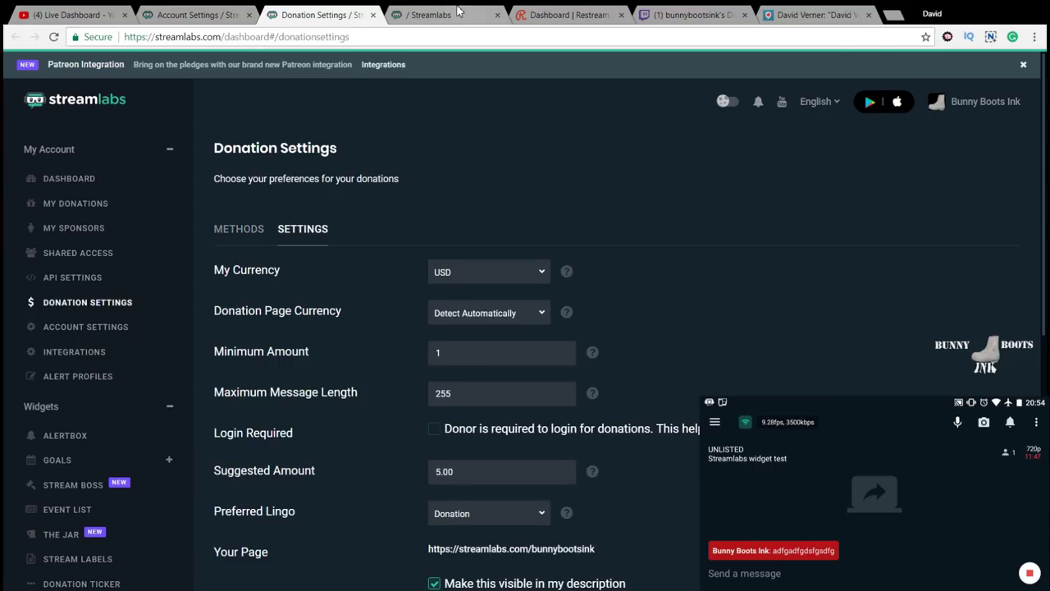
# - View the public donation page and compare its form and memo with the options in the donation settings
pyautogui.click(458, 12)
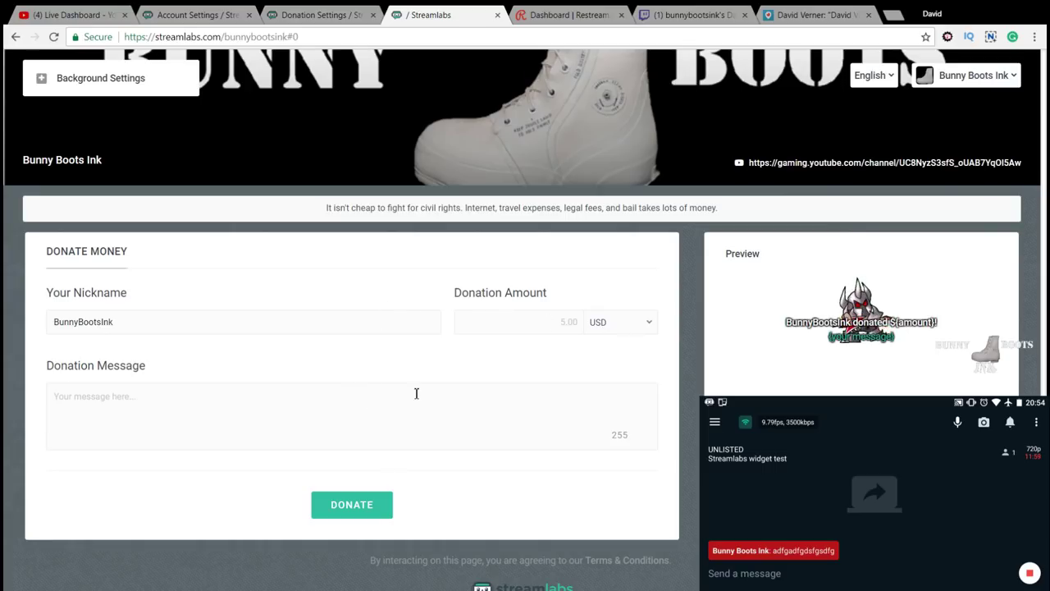
pyautogui.click(334, 15)
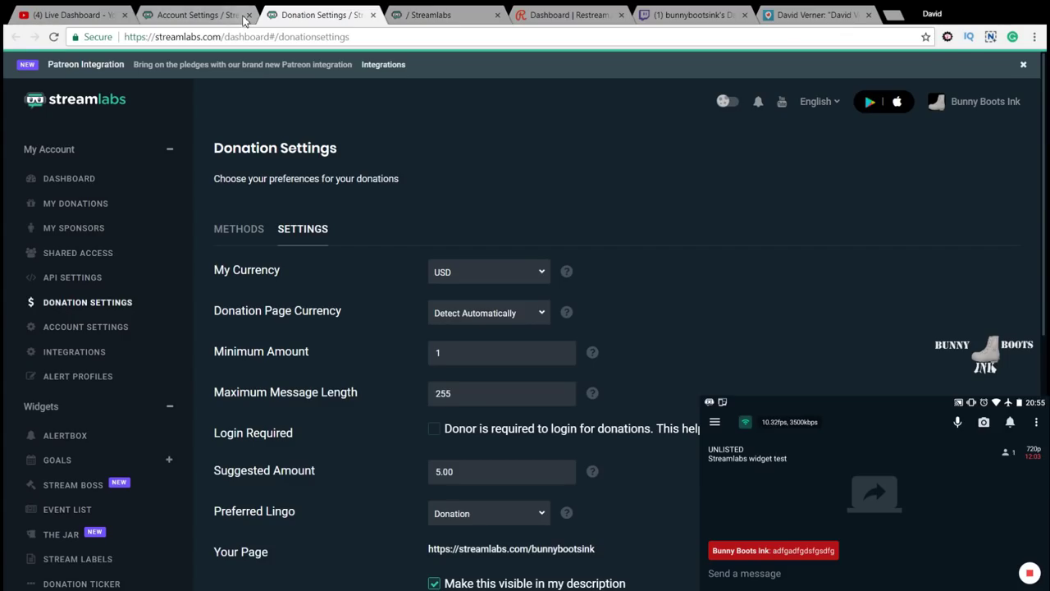
pyautogui.scroll(-4, 366, 165)
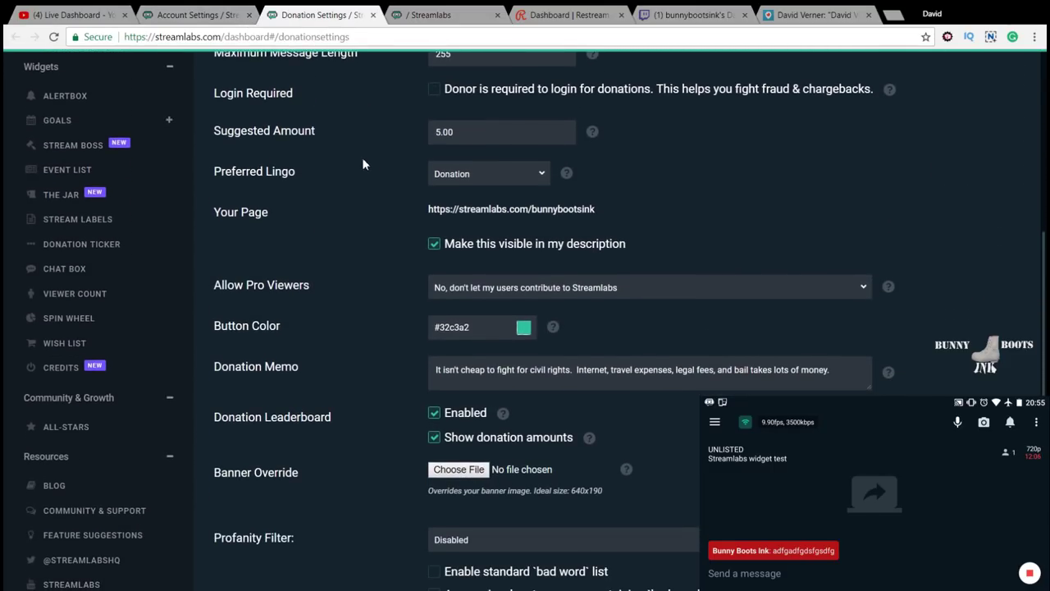
pyautogui.scroll(-2, 363, 165)
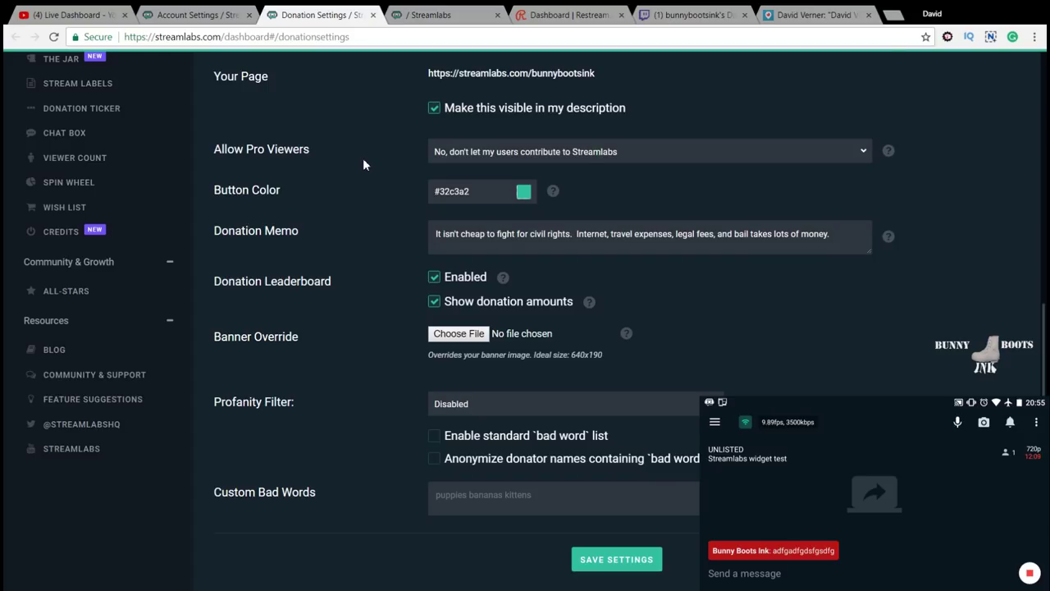
pyautogui.scroll(2, 365, 164)
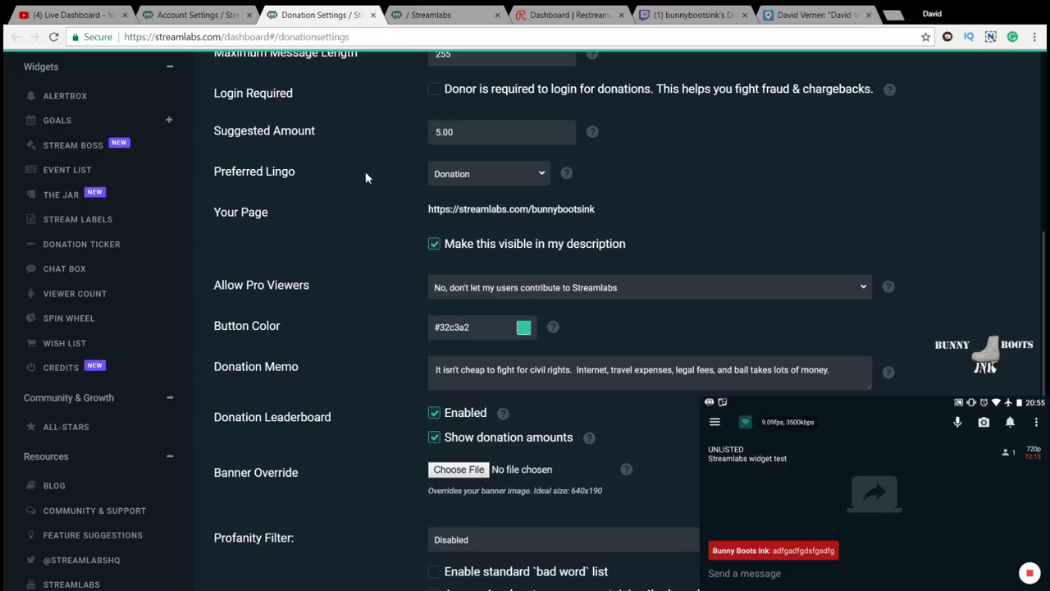
# - Open the Chat Box widget settings and review the preview, theme, badges, emotes, colors, font size, message hiding and muted chatters options
pyautogui.scroll(4, 366, 176)
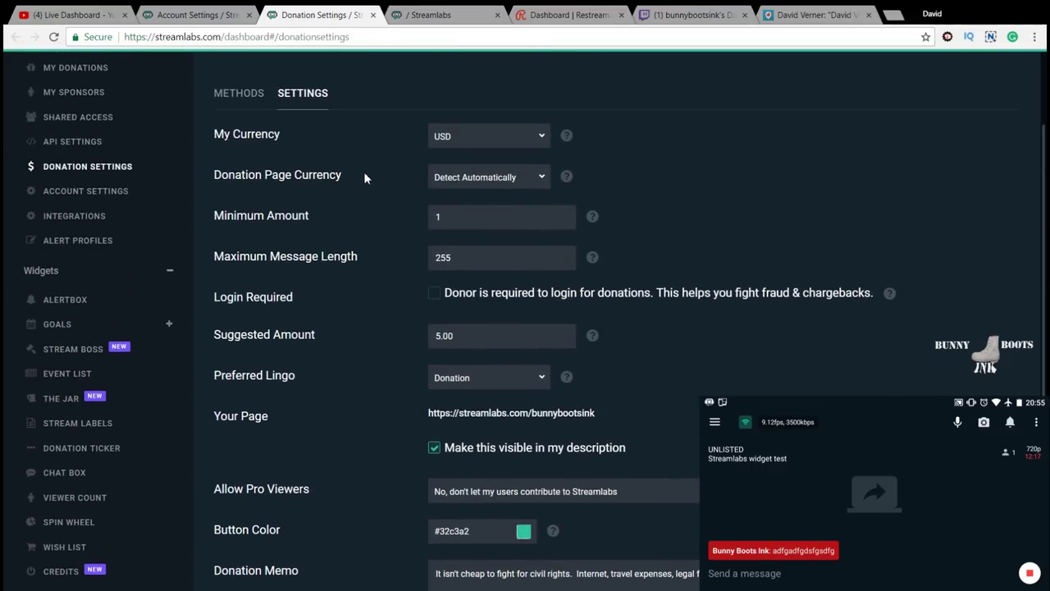
pyautogui.scroll(2, 366, 179)
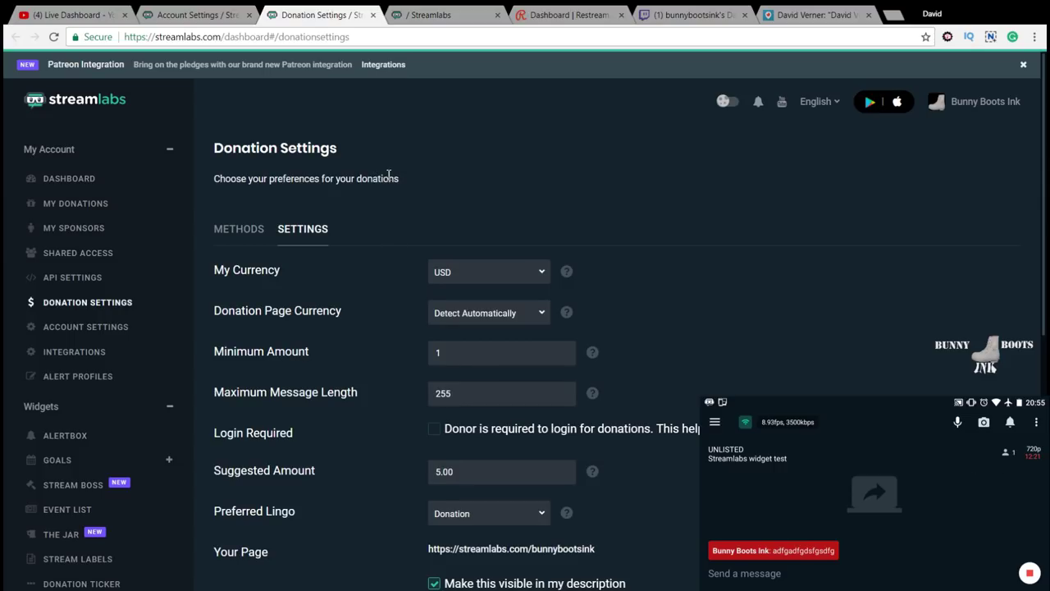
pyautogui.scroll(-2, 170, 394)
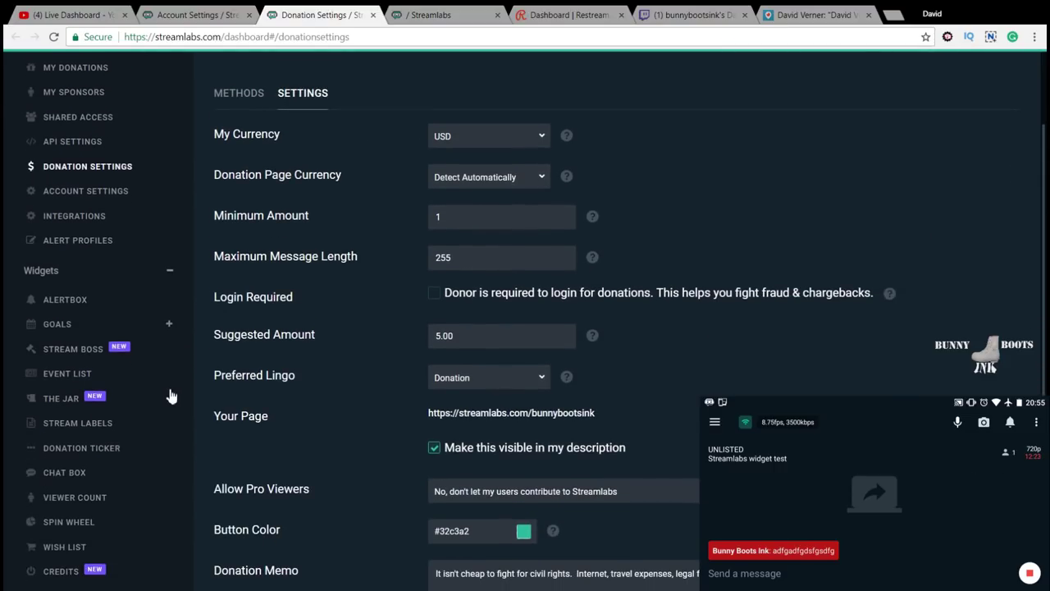
pyautogui.scroll(-2, 170, 395)
pyautogui.click(87, 404)
pyautogui.scroll(-2, 476, 287)
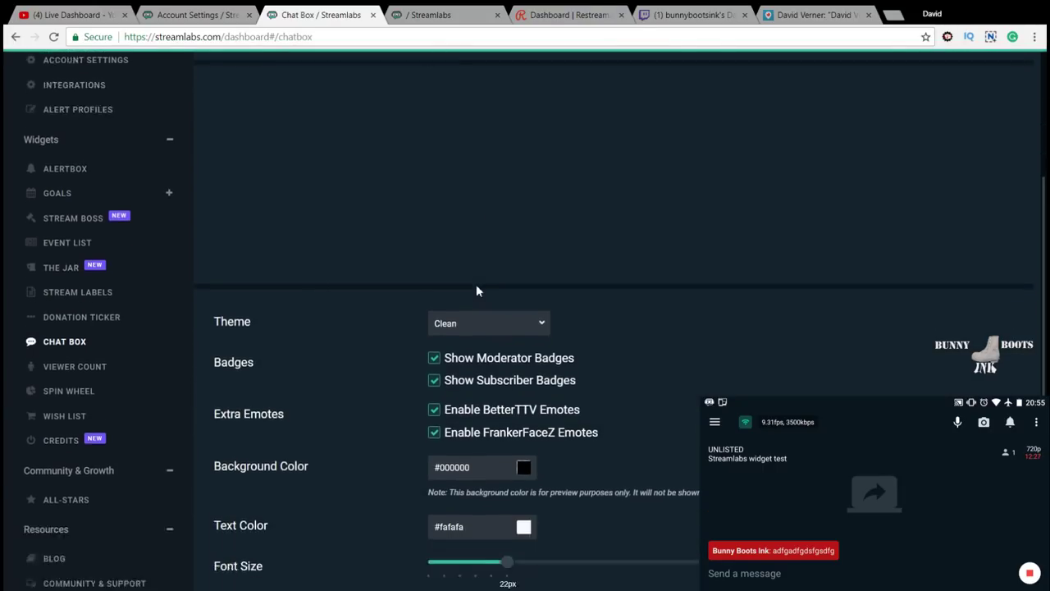
pyautogui.scroll(2, 413, 304)
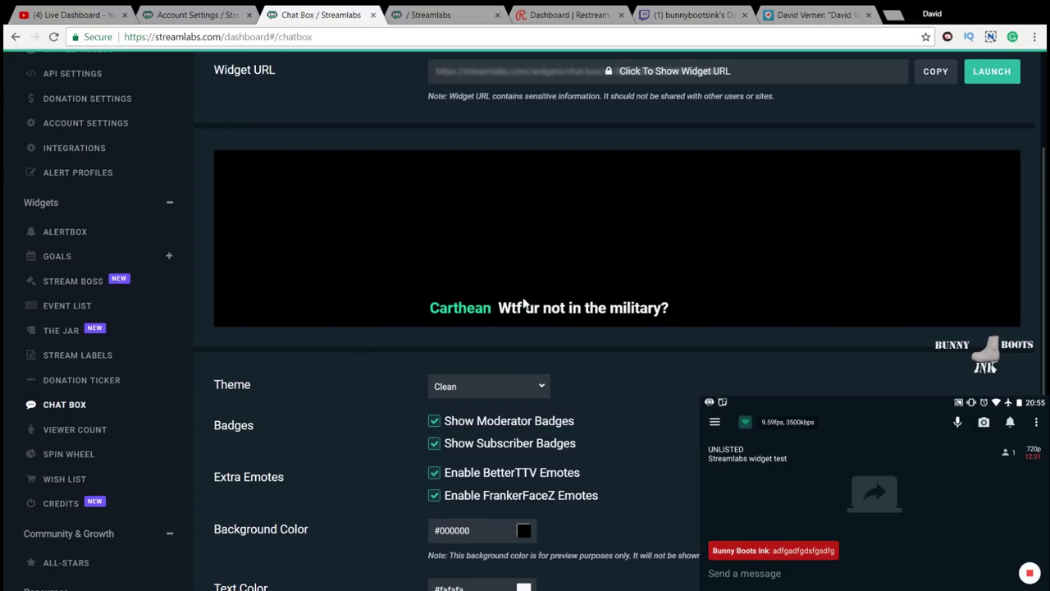
pyautogui.scroll(-4, 524, 302)
pyautogui.scroll(-1, 523, 303)
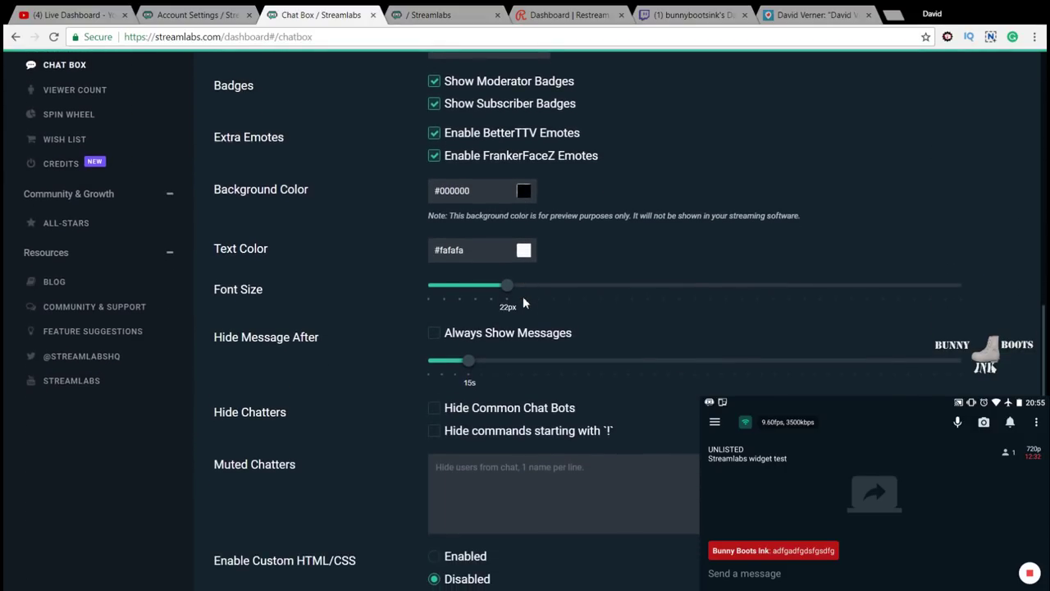
pyautogui.scroll(-1, 523, 299)
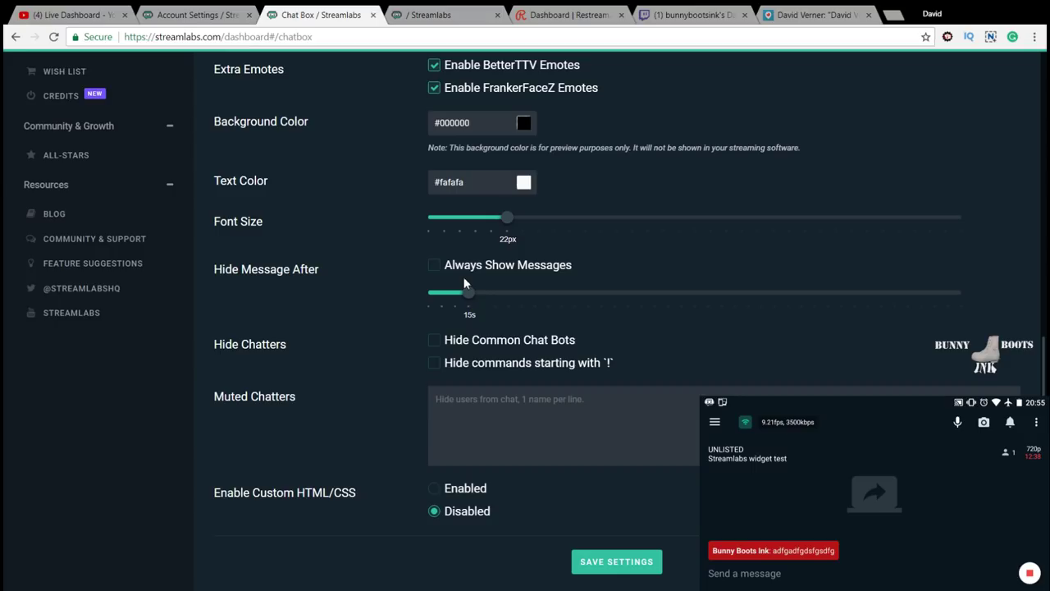
pyautogui.scroll(-1, 409, 428)
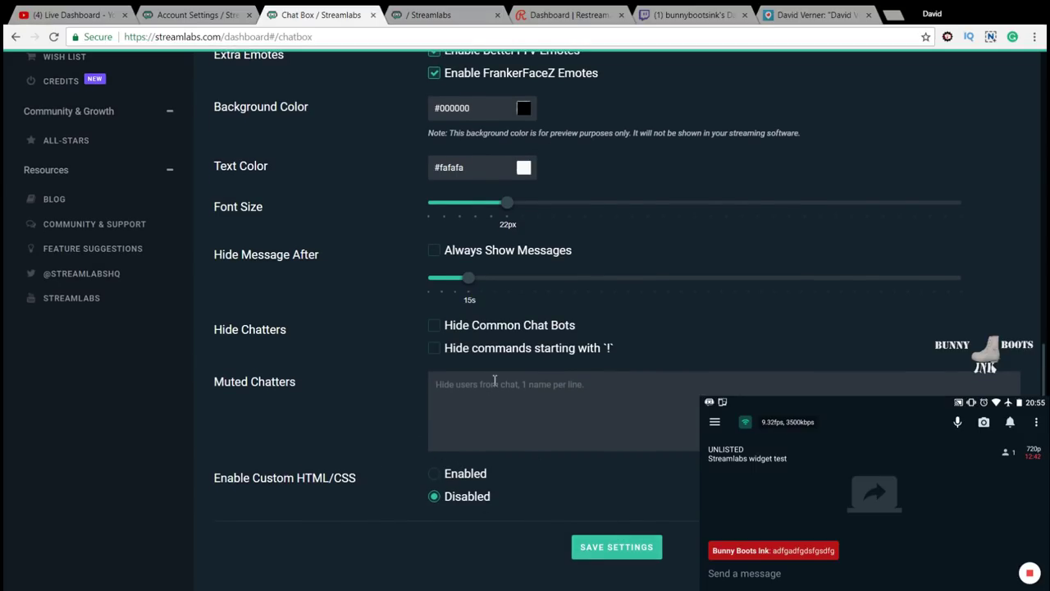
pyautogui.scroll(3, 492, 376)
pyautogui.scroll(4, 495, 379)
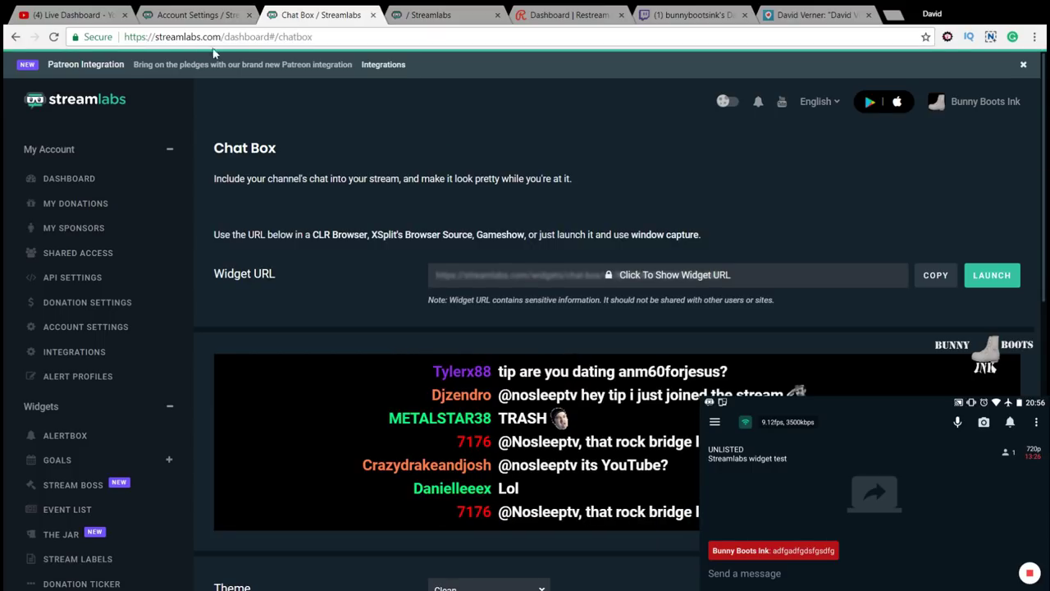
# - Switch to the Account Settings page and open the Streamlabs dashboard overview from there
pyautogui.click(175, 16)
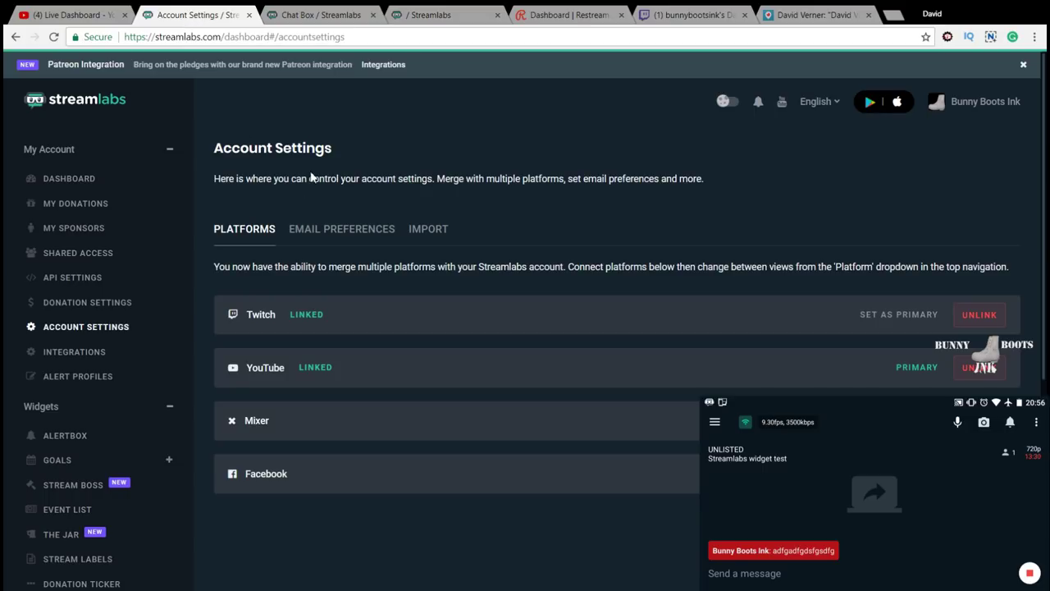
pyautogui.click(118, 181)
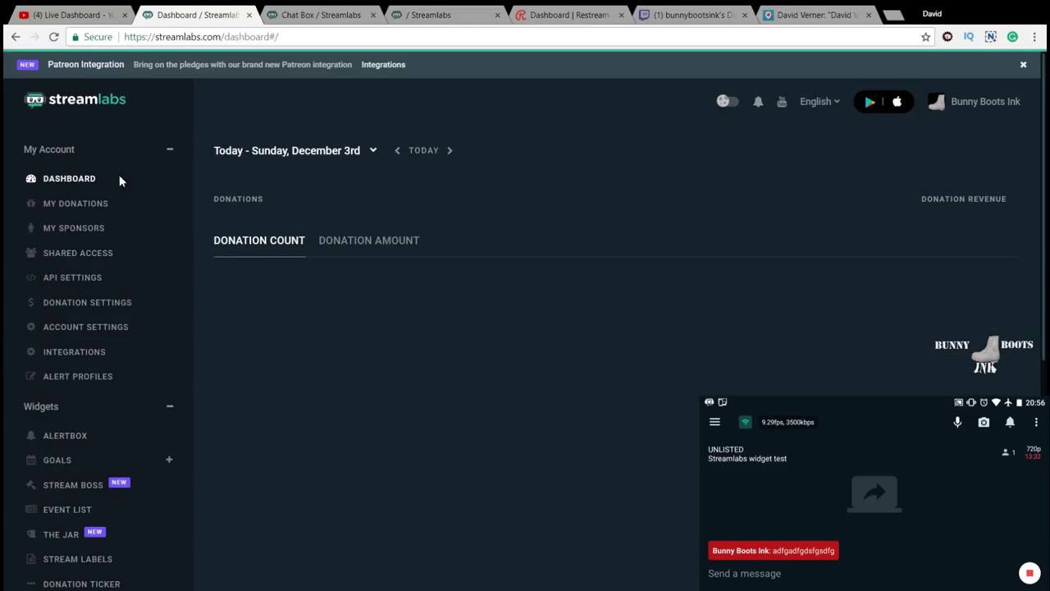